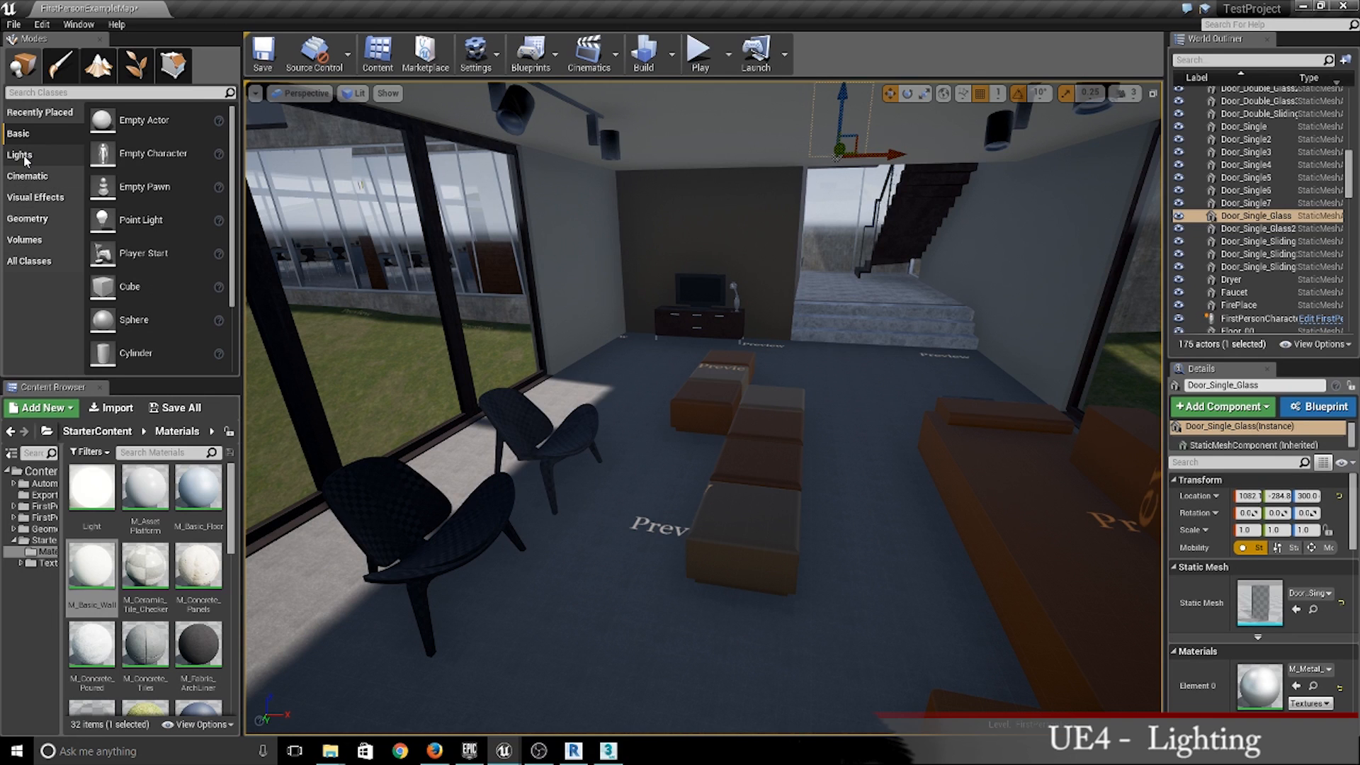
# Step: Try a point light among the living-room seating, moving it up and across the room before deleting it
pyautogui.click(21, 155)
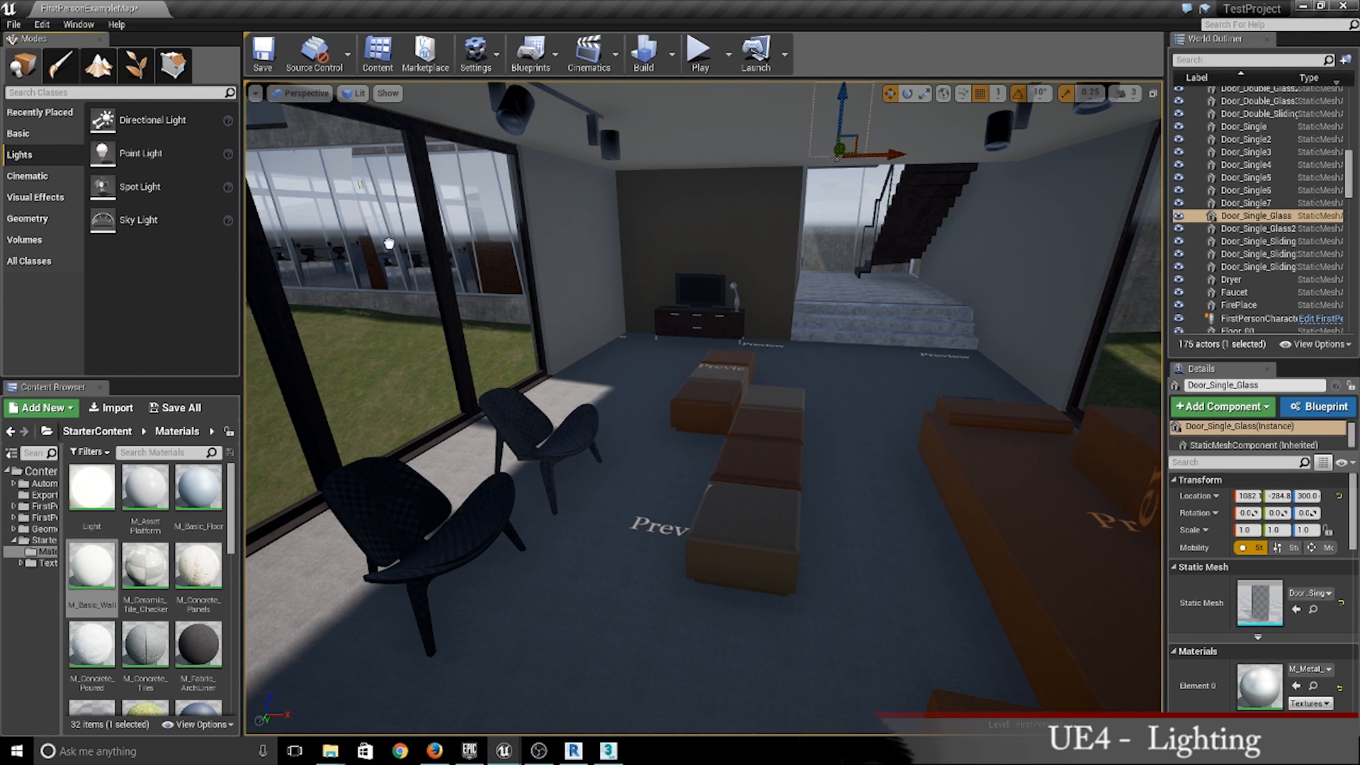
pyautogui.moveTo(543, 631); pyautogui.dragTo(783, 547)
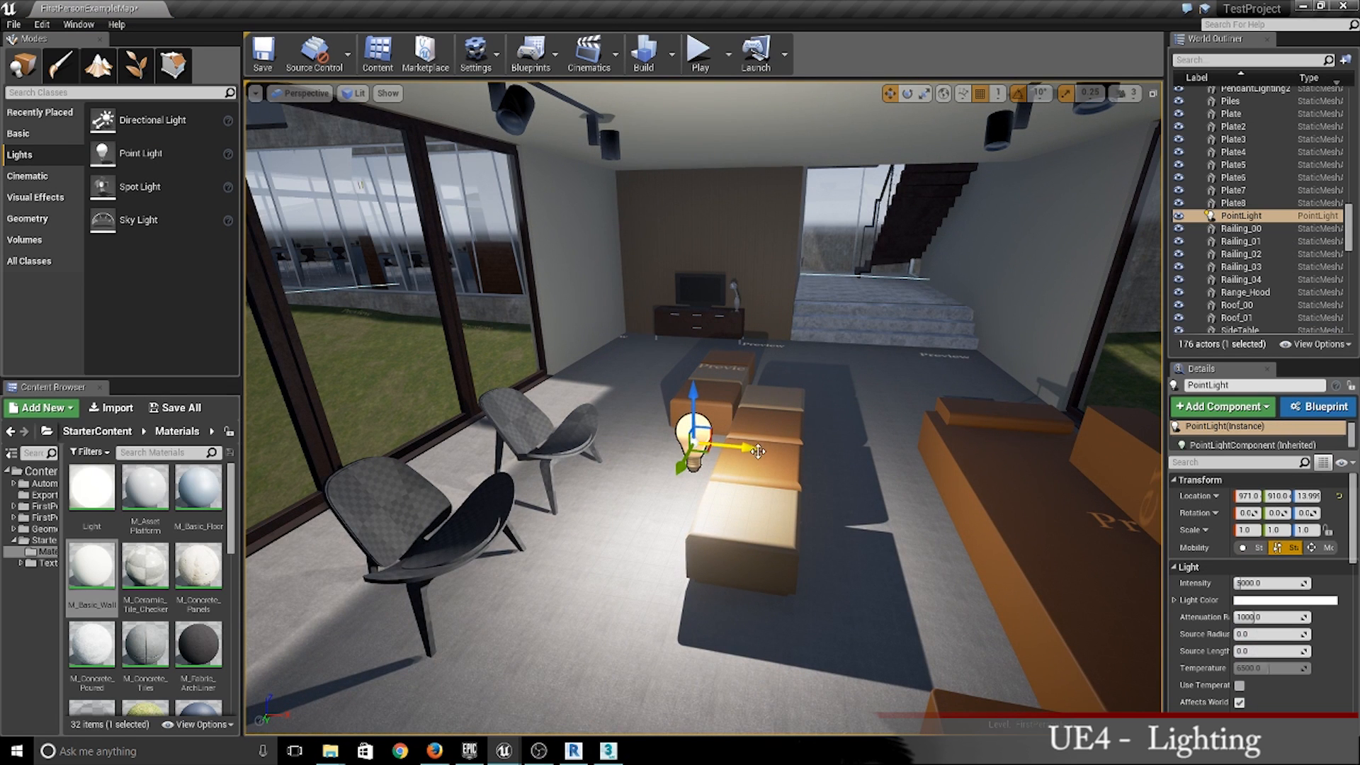
pyautogui.moveTo(692, 389); pyautogui.dragTo(691, 226)
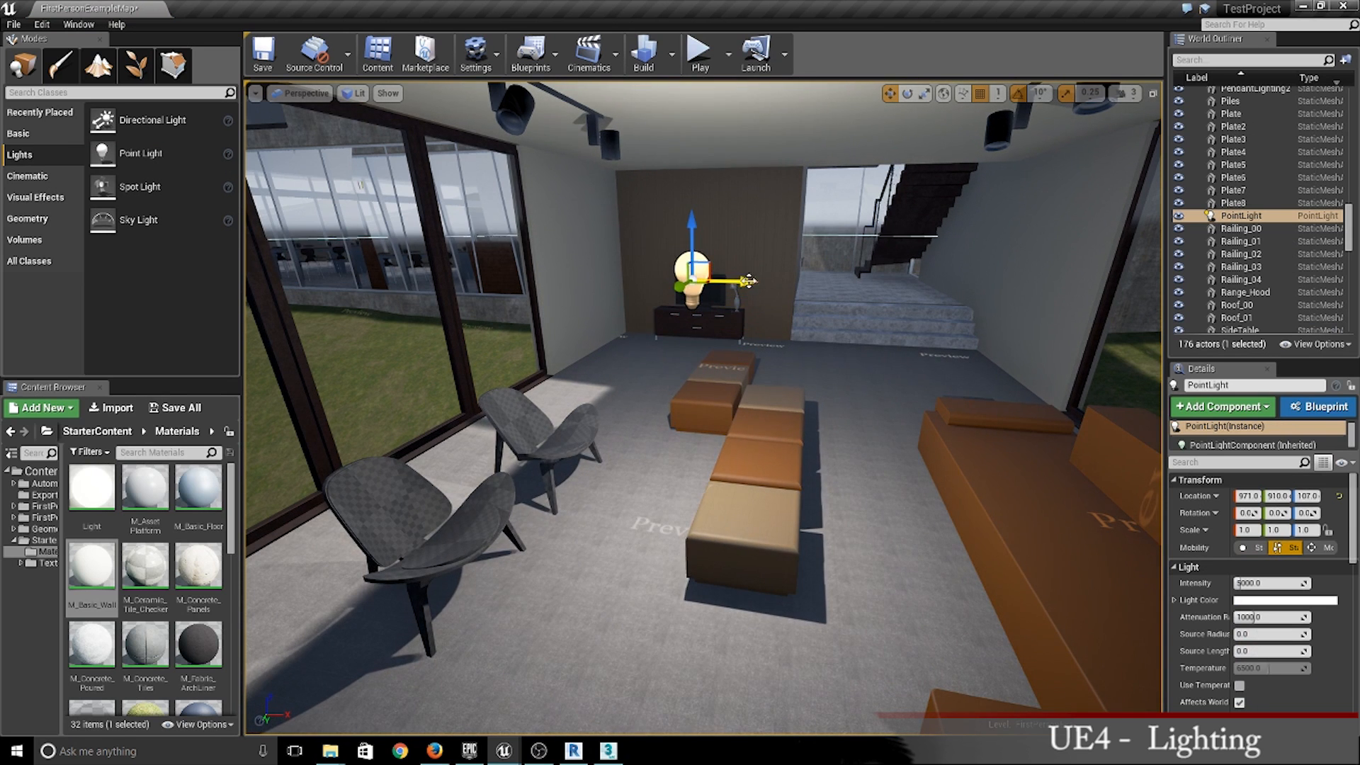
pyautogui.moveTo(737, 281); pyautogui.dragTo(839, 256)
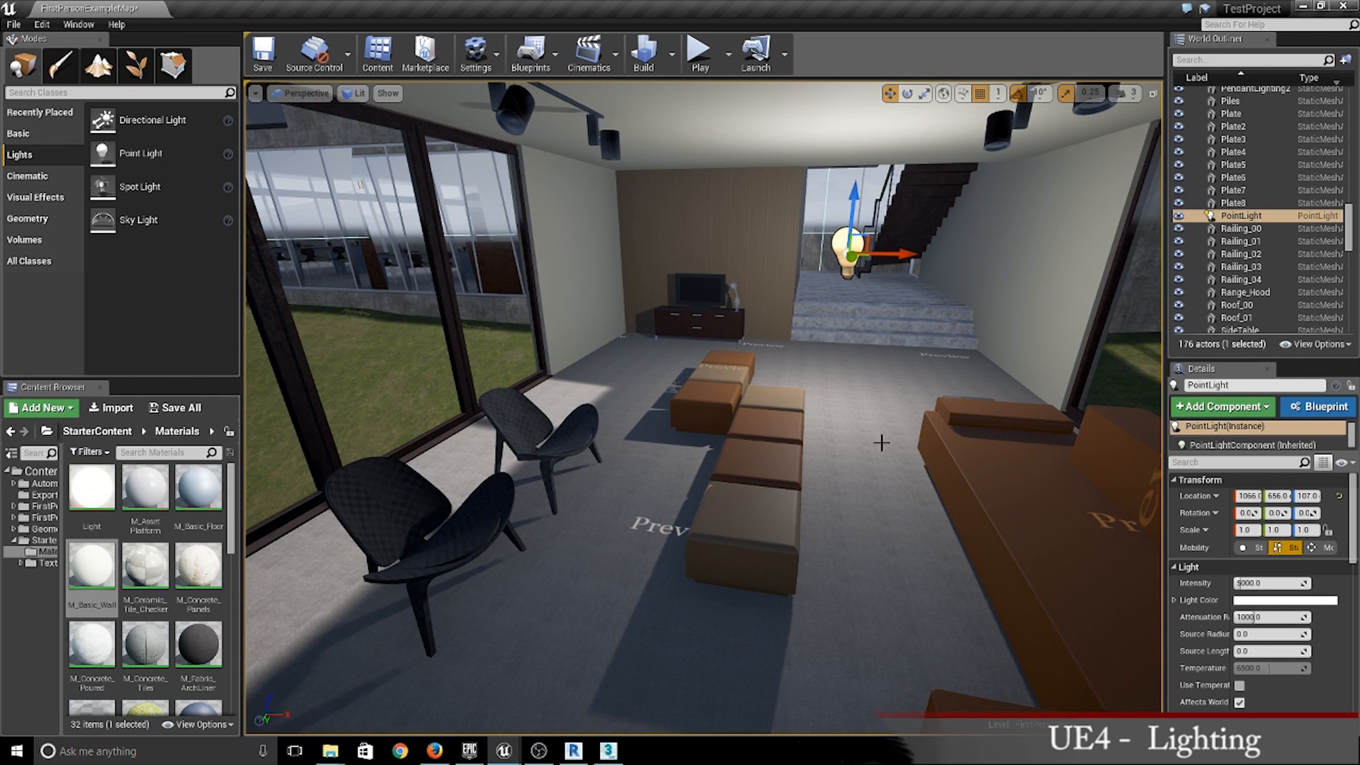
pyautogui.press('Delete')
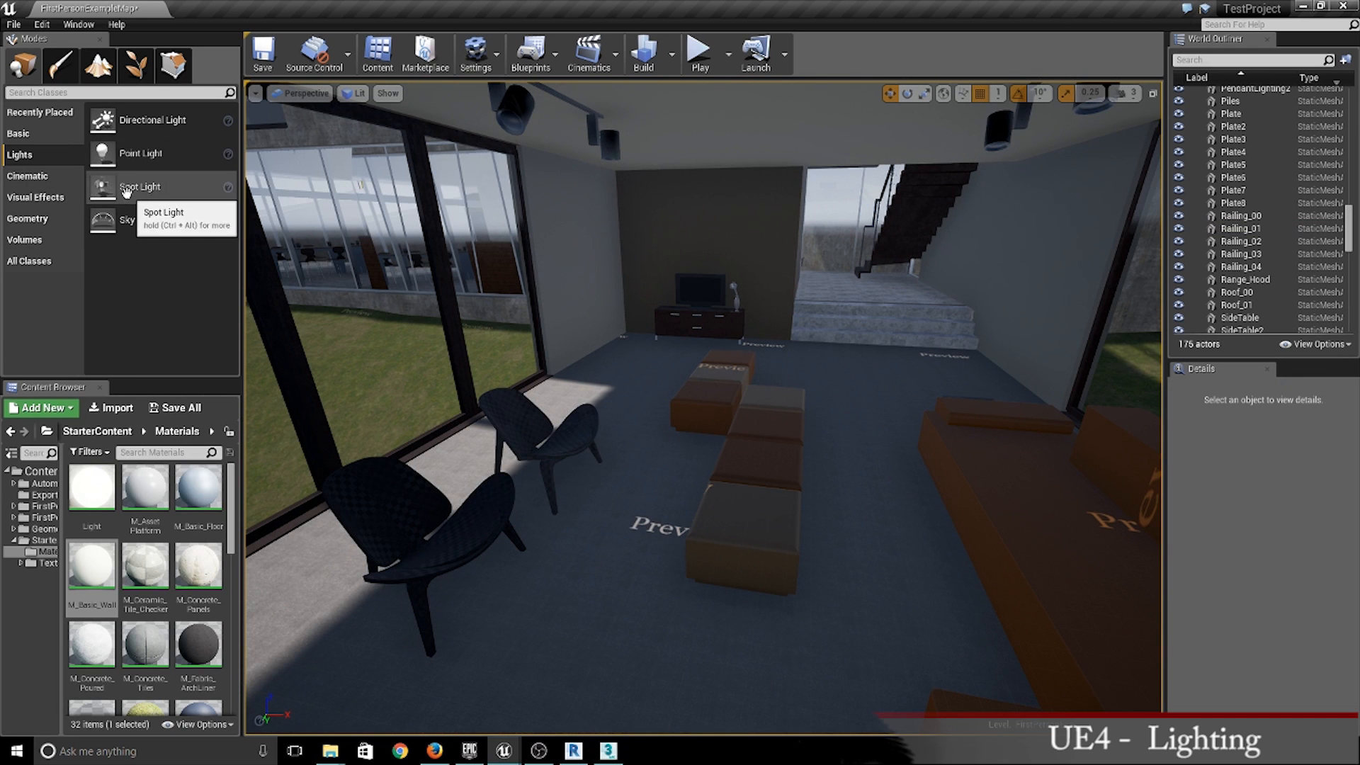
# Step: Place a spot light above the living-room floor, at a height of about 118 near the ottomans
pyautogui.moveTo(126, 188); pyautogui.dragTo(814, 486)
pyautogui.moveTo(656, 421); pyautogui.dragTo(810, 527)
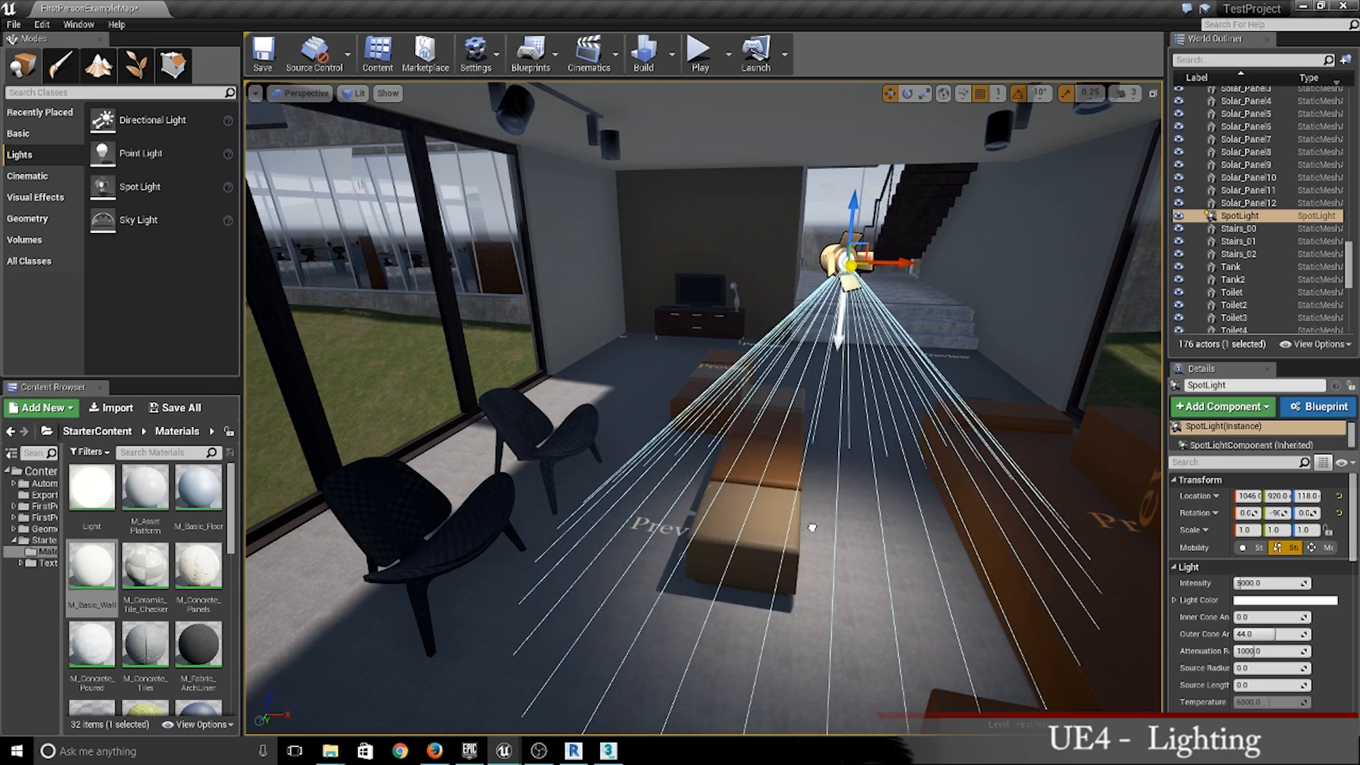
pyautogui.moveTo(759, 531)
pyautogui.mouseDown(button='right')
pyautogui.moveTo(835, 521)
pyautogui.moveTo(825, 542)
pyautogui.moveTo(765, 520)
pyautogui.moveTo(885, 581)
pyautogui.moveTo(941, 588)
pyautogui.moveTo(956, 531)
pyautogui.moveTo(756, 541)
pyautogui.mouseUp(button='right')
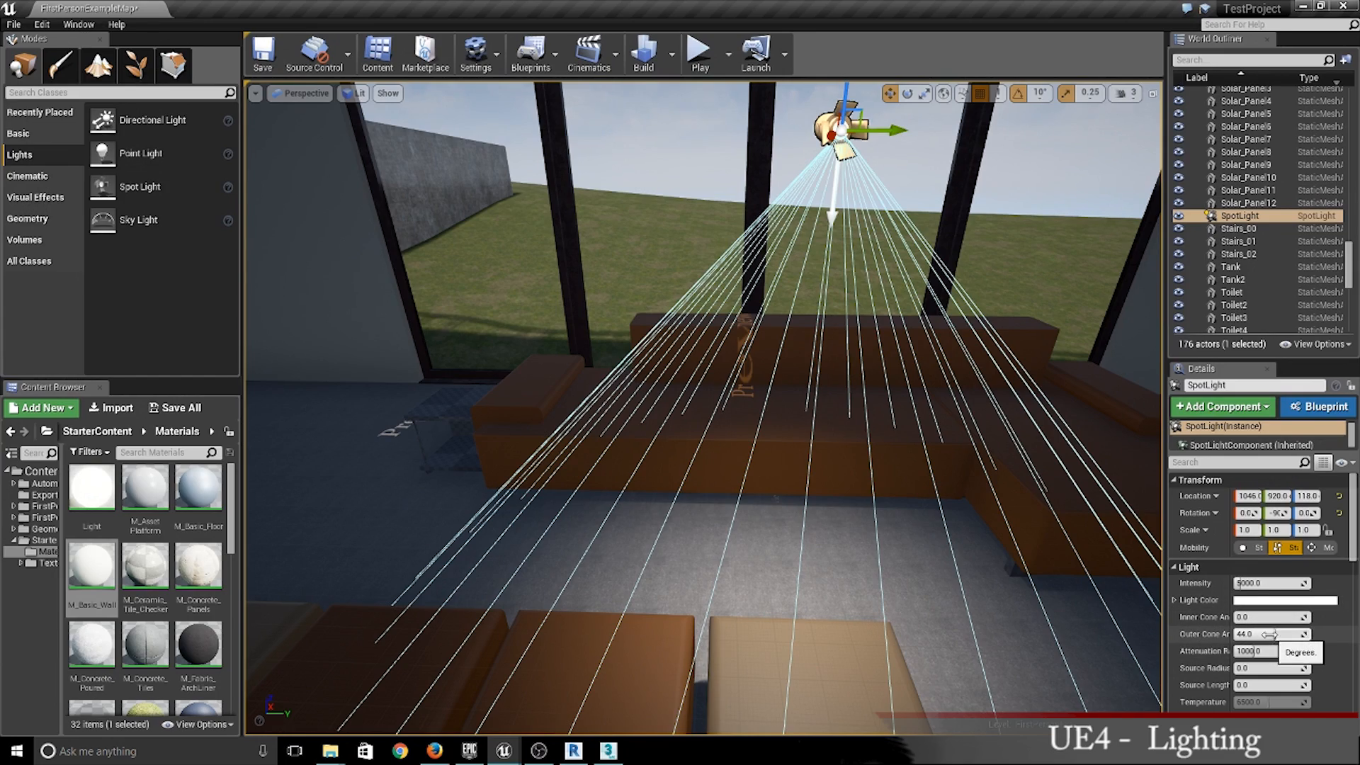
# Step: Try an outer cone angle of about 25 degrees and an attenuation radius of about 1527, then restore both defaults
pyautogui.moveTo(1267, 634)
pyautogui.mouseDown()
pyautogui.moveTo(1248, 634)
pyautogui.moveTo(1277, 652)
pyautogui.mouseUp()
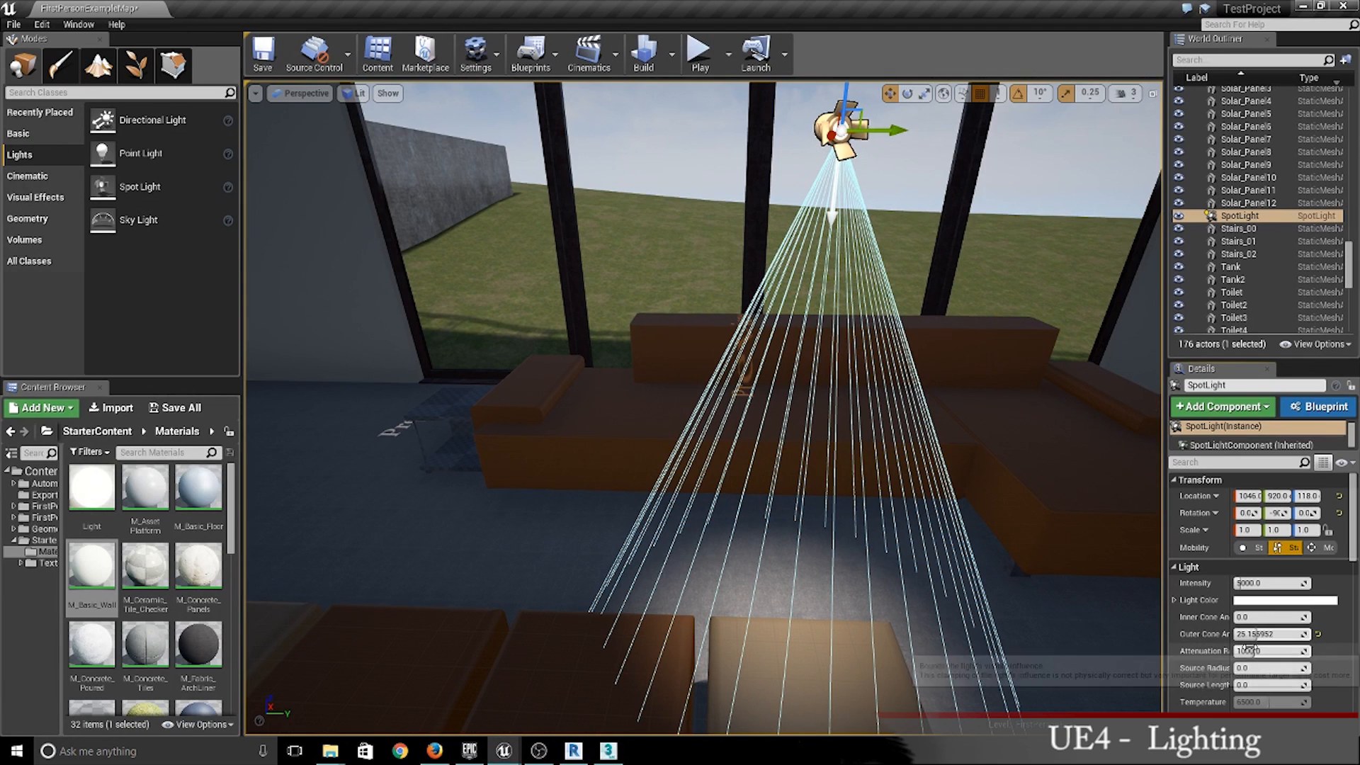
pyautogui.click(1257, 650)
pyautogui.write('8')
pyautogui.press('Return')
pyautogui.moveTo(1259, 651); pyautogui.dragTo(1275, 651)
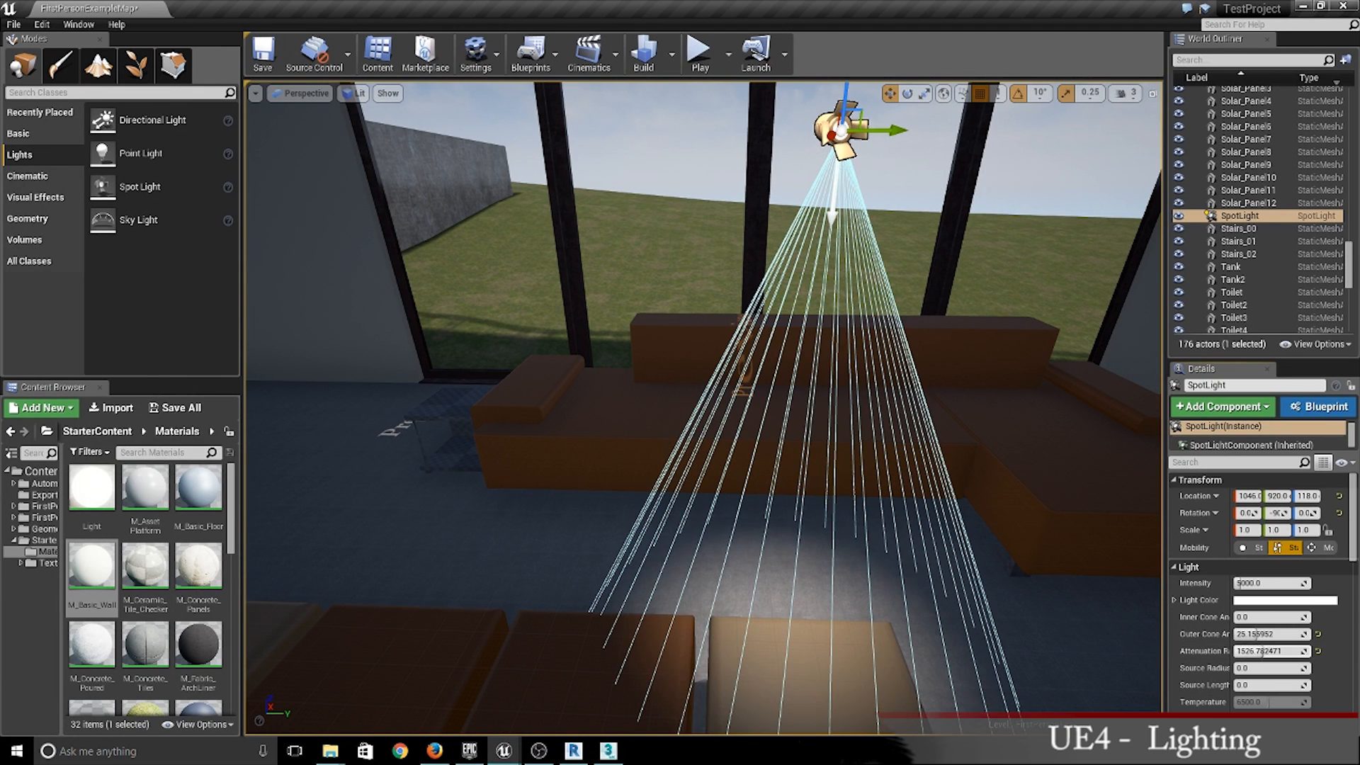
pyautogui.hotkey('ctrl', 'z')
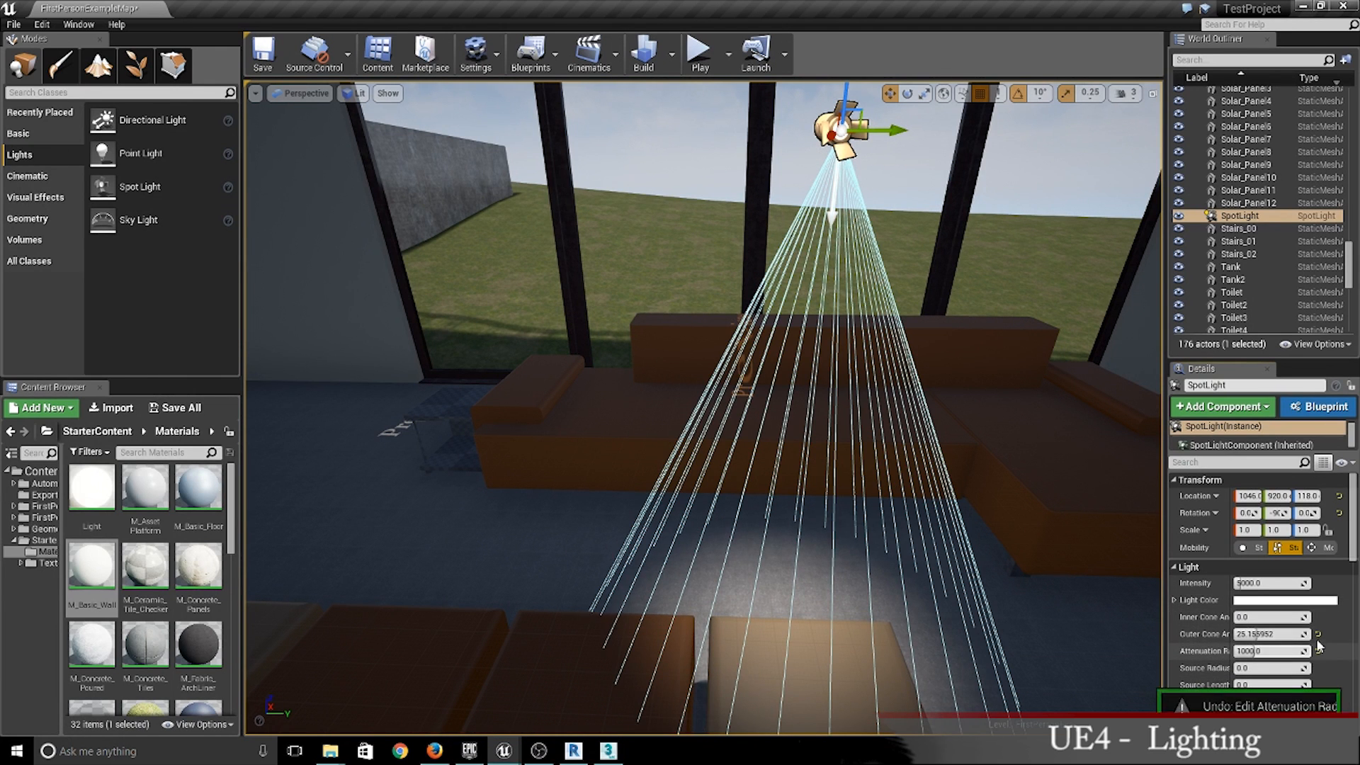
pyautogui.click(1318, 635)
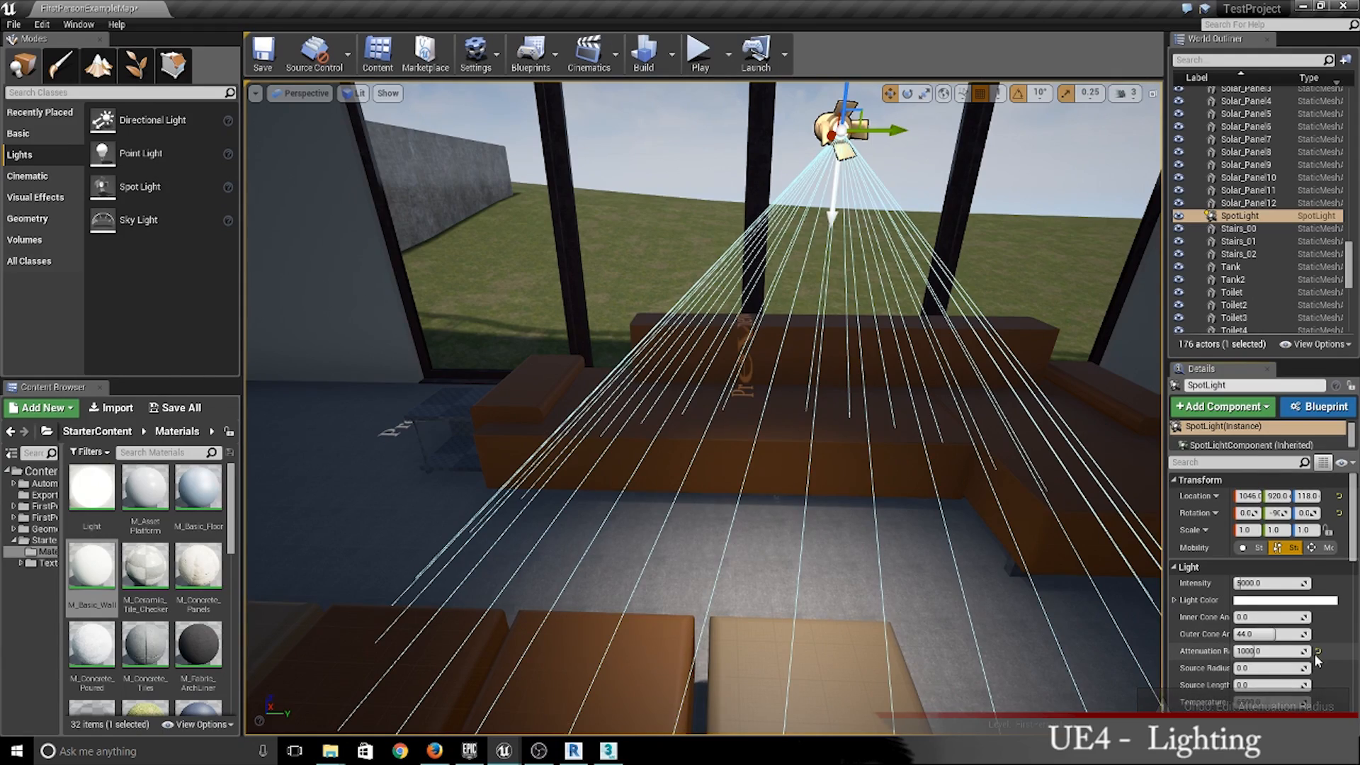
pyautogui.click(1316, 652)
# Step: Raise the spotlight to a height of about 141 and shift it toward the sofa-side track lighting, to X about 1092
pyautogui.moveTo(969, 599); pyautogui.dragTo(1027, 517, button='right')
pyautogui.moveTo(708, 425); pyautogui.dragTo(460, 425, button='right')
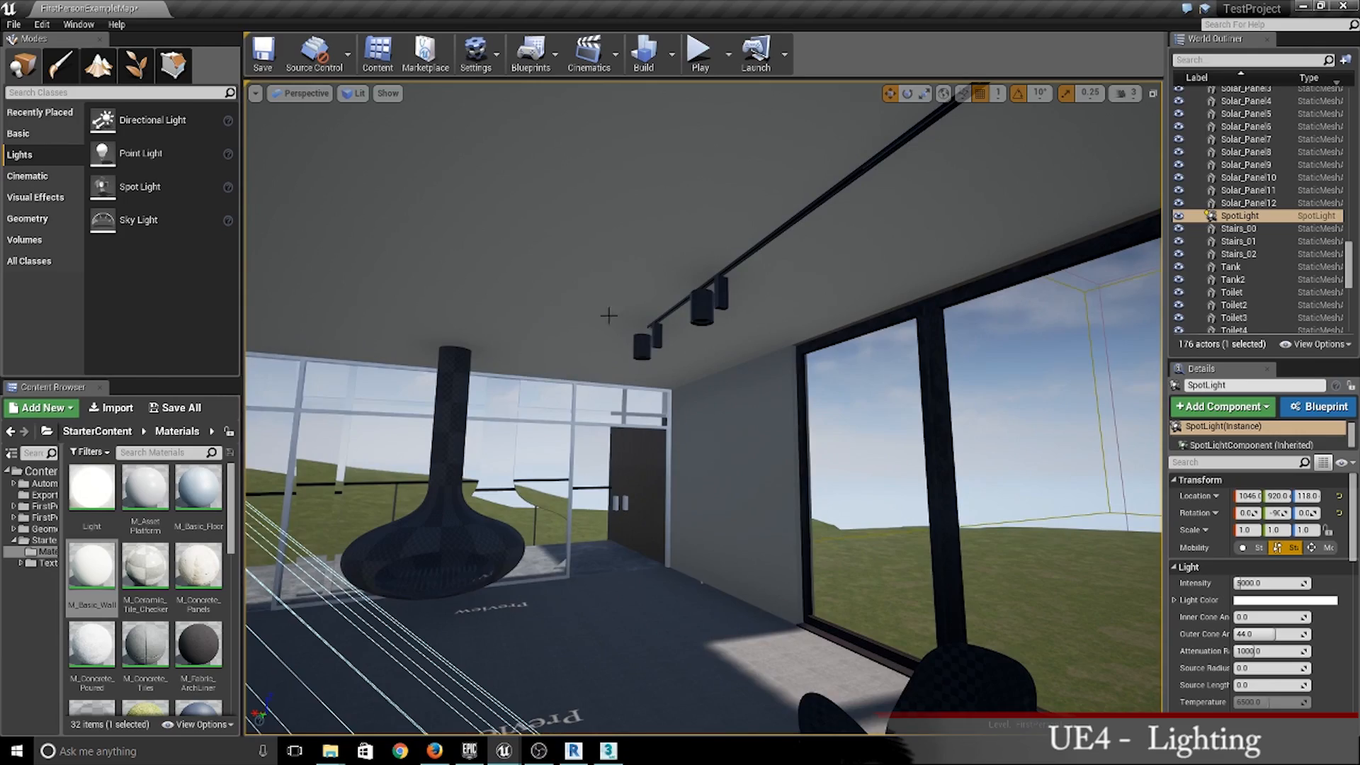
pyautogui.moveTo(609, 315); pyautogui.dragTo(878, 262, button='right')
pyautogui.press('w')
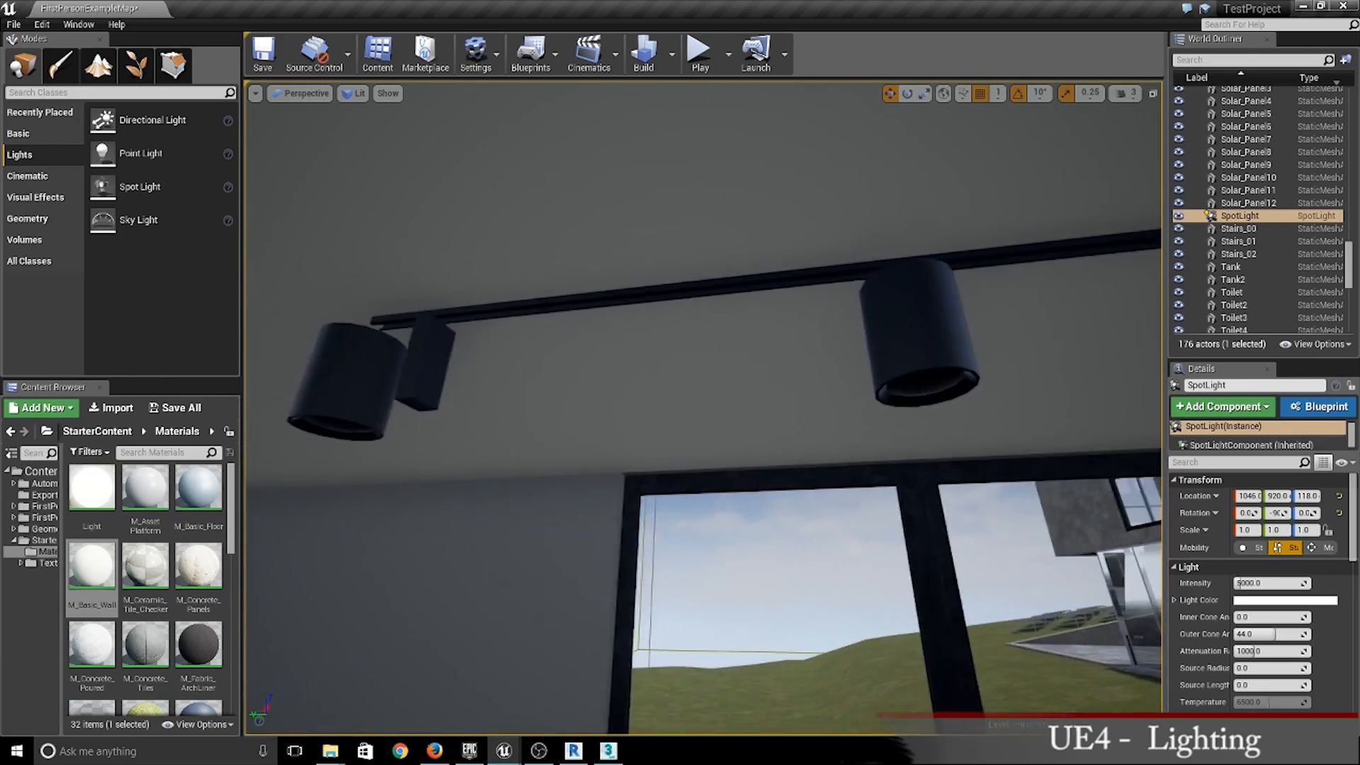
pyautogui.press('s')
pyautogui.moveTo(701, 397); pyautogui.dragTo(814, 496, button='right')
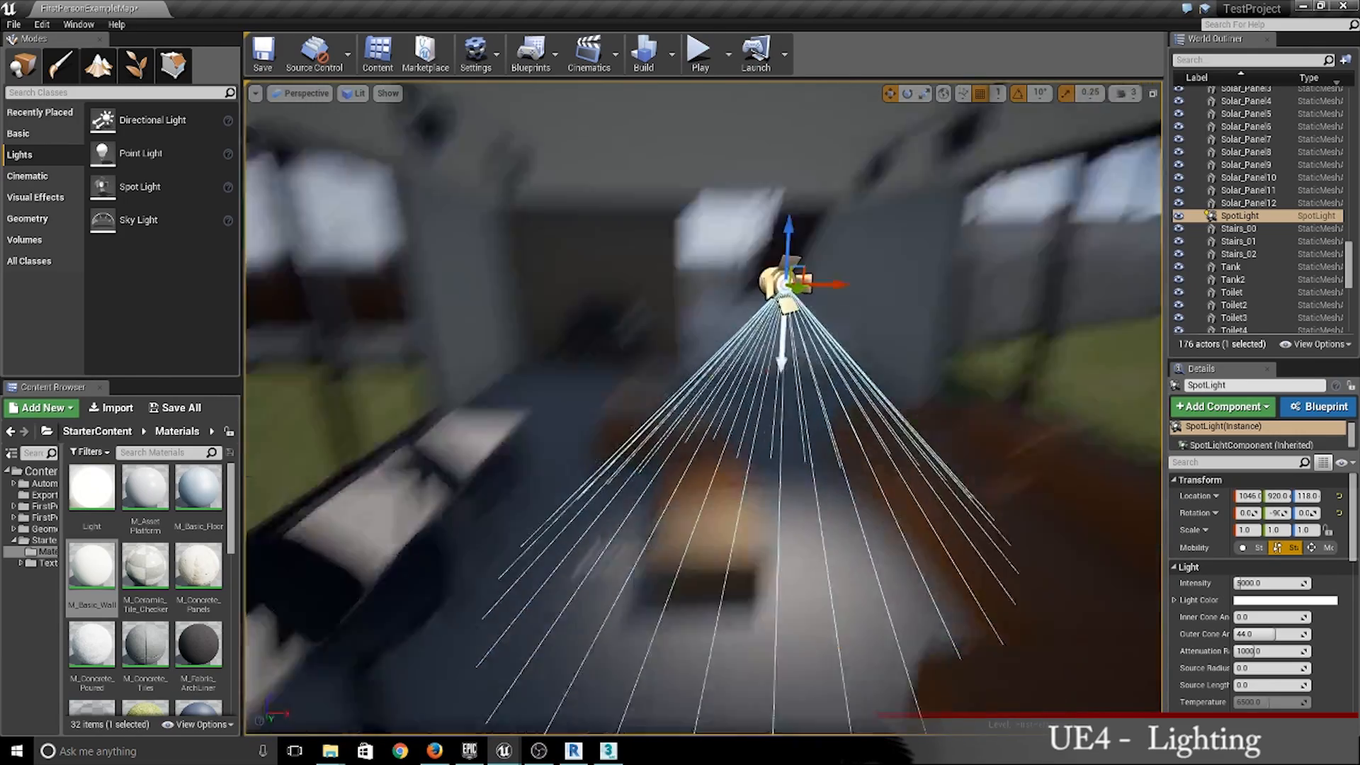
pyautogui.moveTo(516, 247); pyautogui.dragTo(567, 219, button='right')
pyautogui.moveTo(623, 340); pyautogui.dragTo(953, 340, button='right')
pyautogui.press('a')
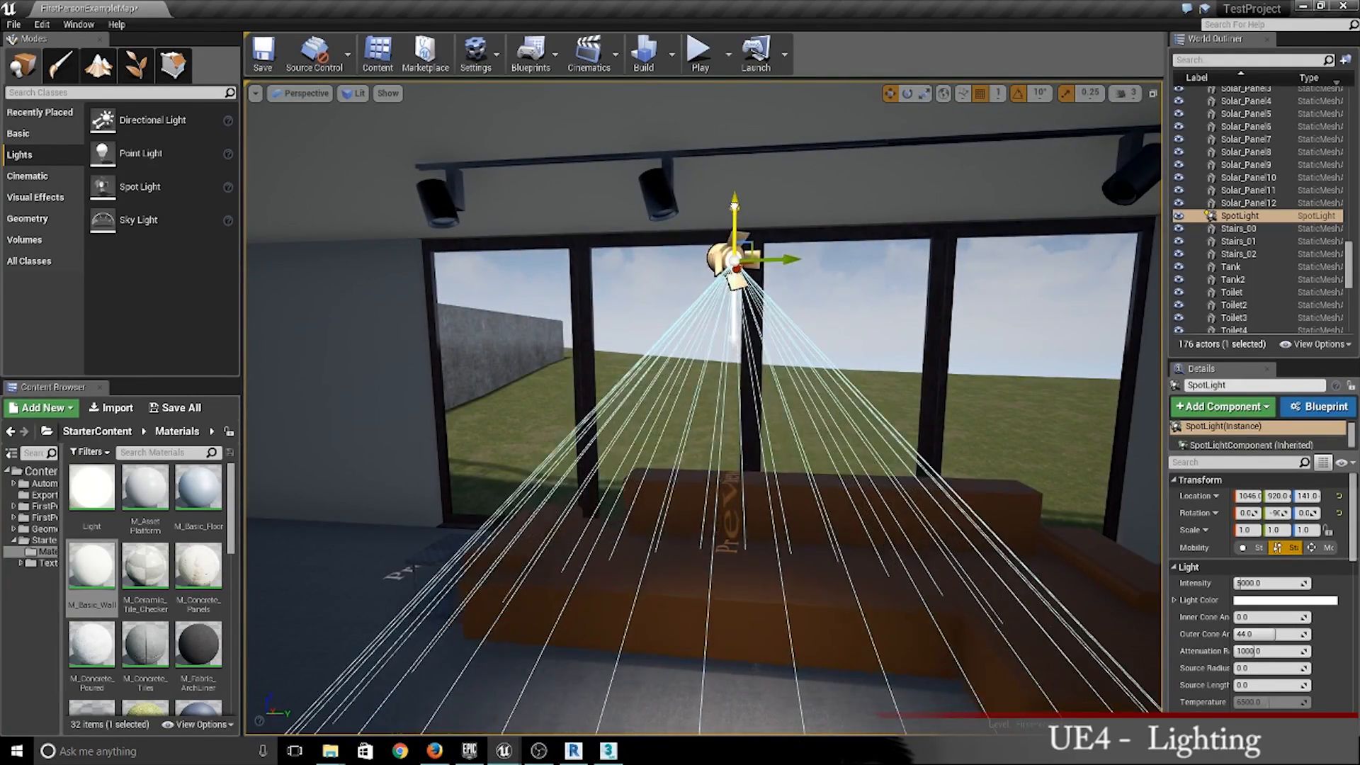
pyautogui.moveTo(847, 319); pyautogui.dragTo(852, 326, button='right')
pyautogui.moveTo(721, 340); pyautogui.dragTo(1000, 333)
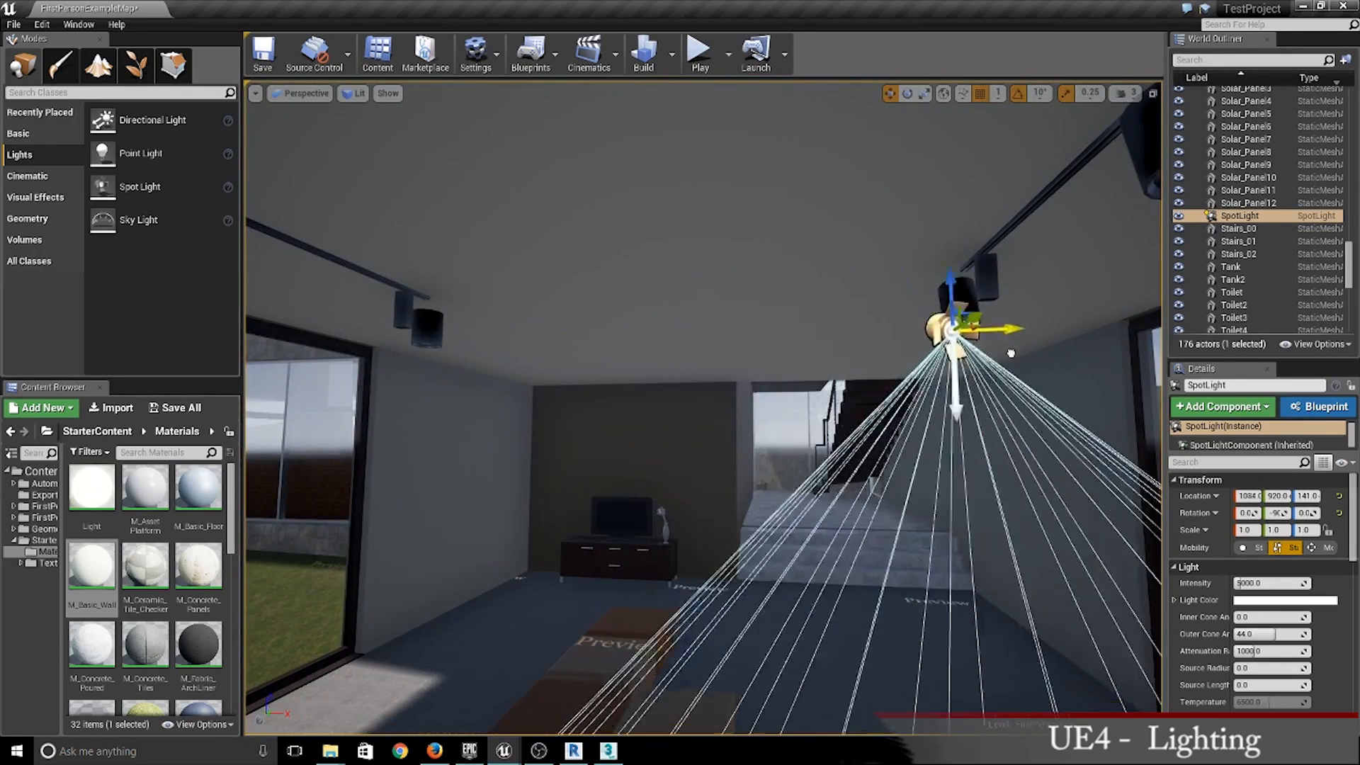
# Step: Move the spotlight up to the sofa-side track fixture, at about X 1143, Y 877 and Z 185
pyautogui.moveTo(1000, 336); pyautogui.dragTo(1022, 366, button='right')
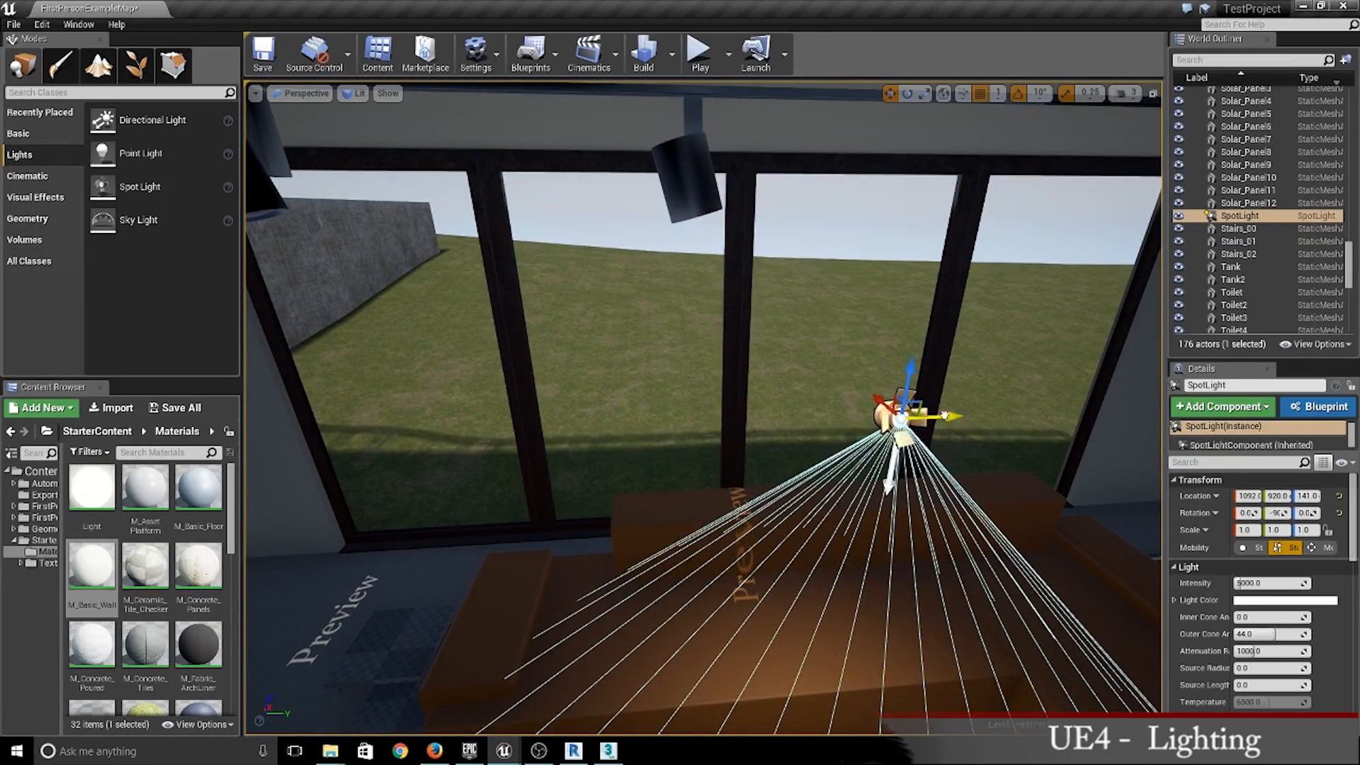
pyautogui.moveTo(705, 375); pyautogui.dragTo(705, 152)
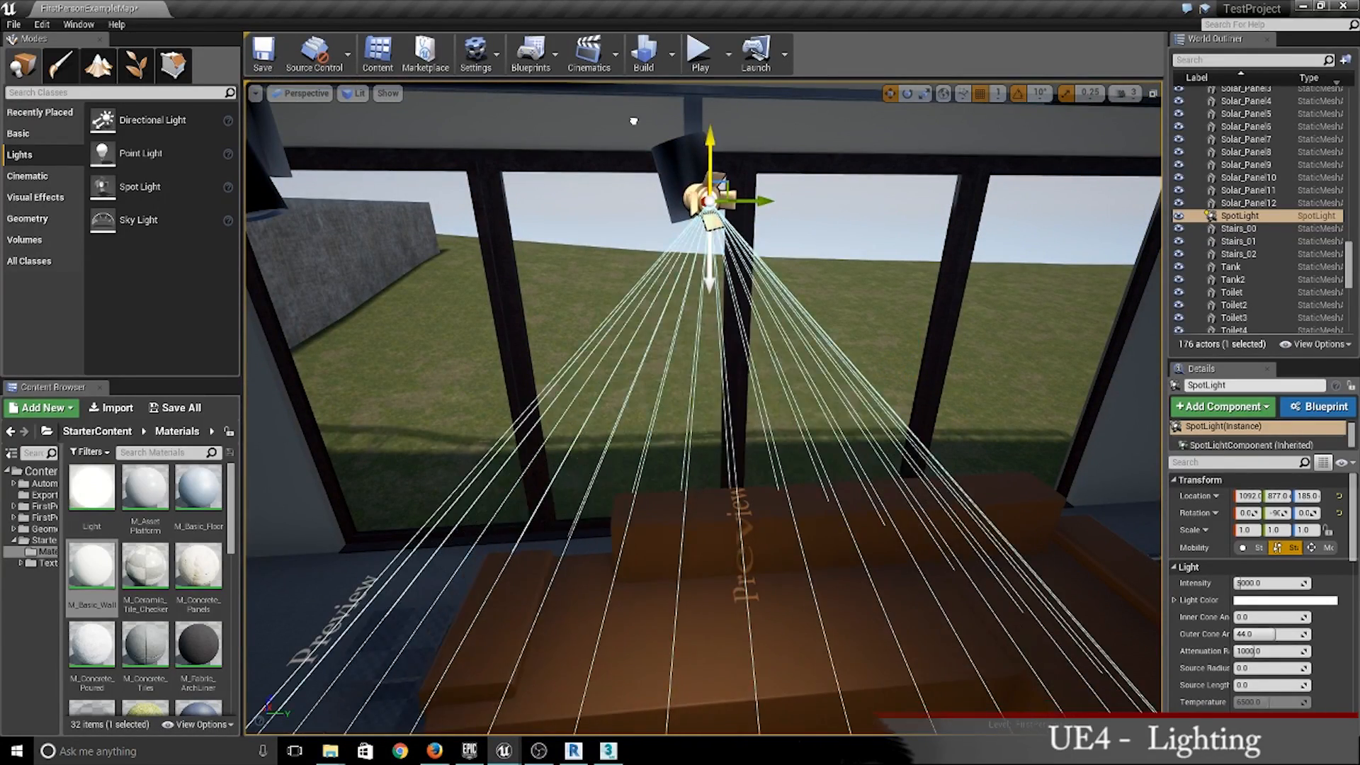
pyautogui.moveTo(705, 152); pyautogui.dragTo(712, 157, button='right')
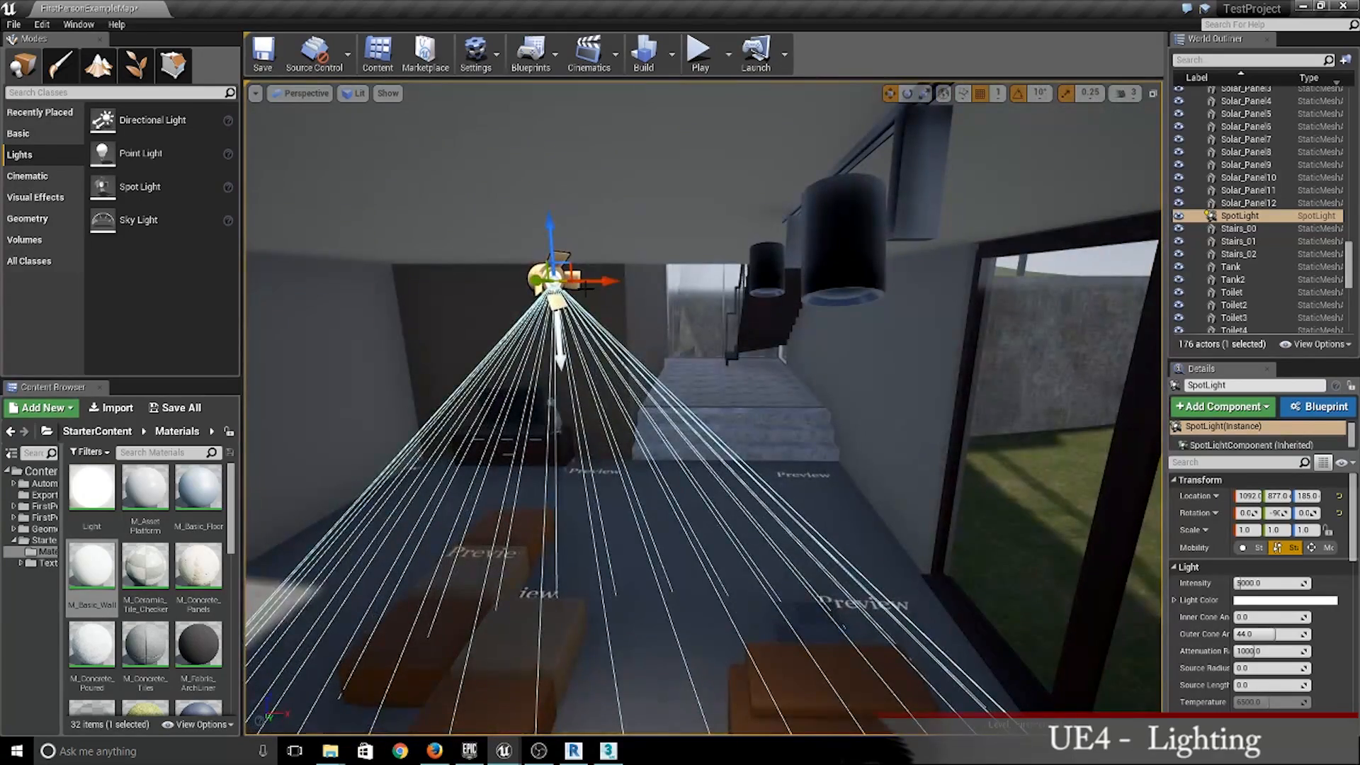
pyautogui.moveTo(609, 281); pyautogui.dragTo(959, 281)
# Step: Fine-tune the spotlight at the mouth of the track fixture, to about Y 880 and Z 180
pyautogui.moveTo(959, 280); pyautogui.dragTo(992, 294, button='right')
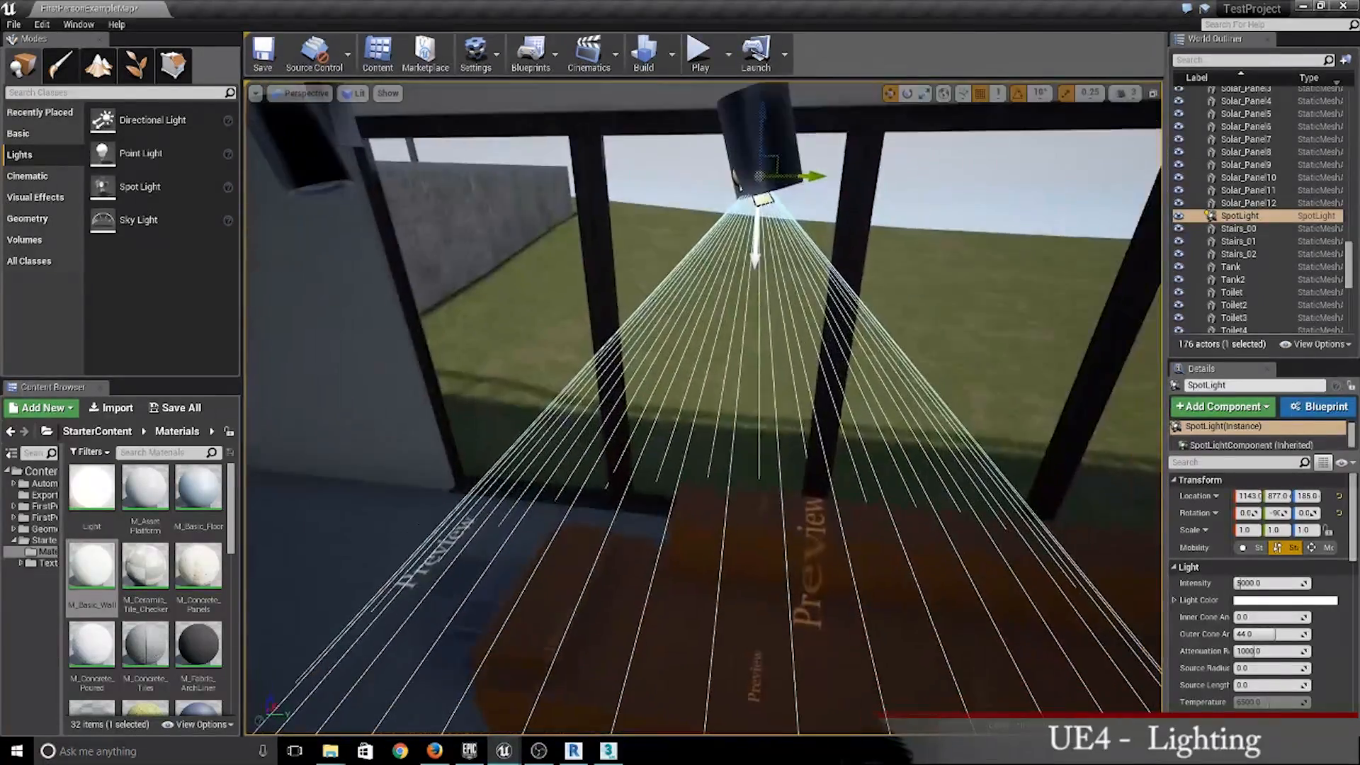
pyautogui.moveTo(806, 172); pyautogui.dragTo(823, 177)
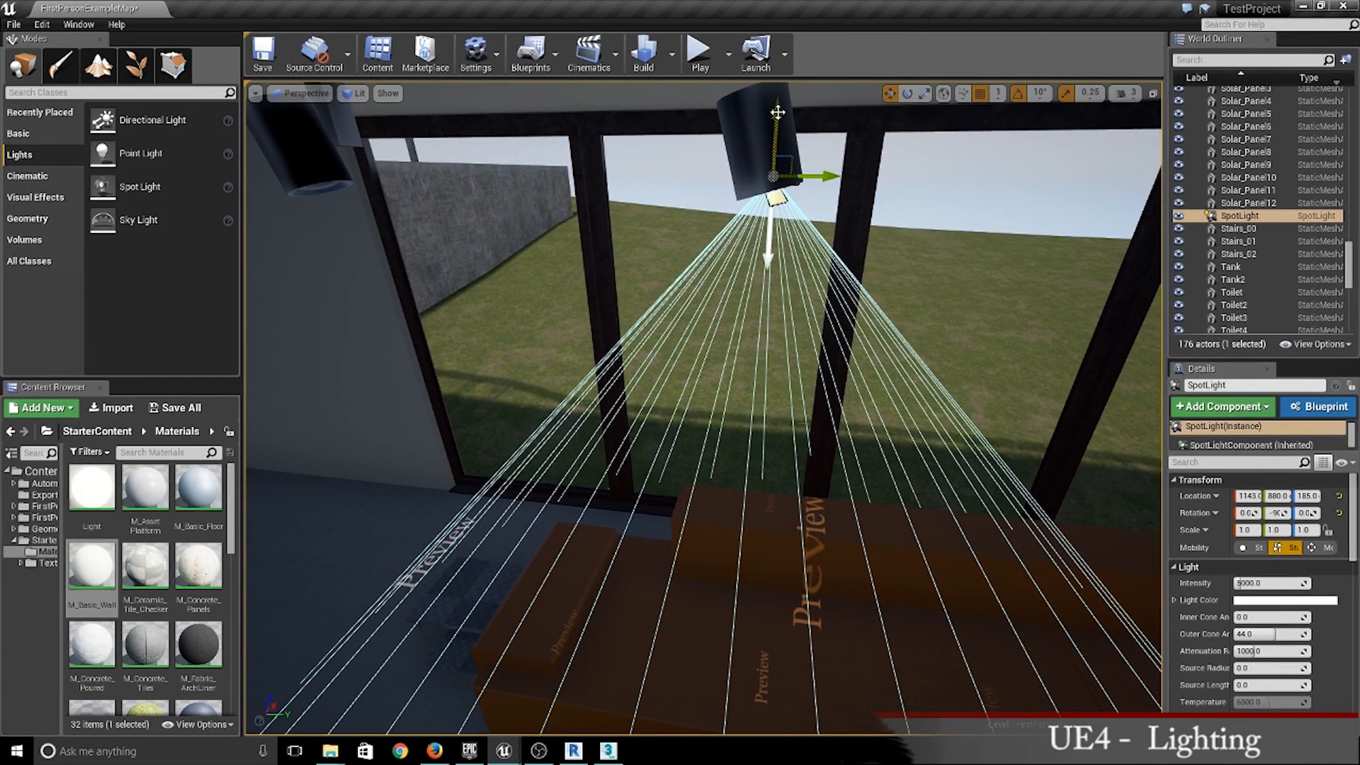
pyautogui.moveTo(780, 112); pyautogui.dragTo(780, 142)
# Step: Tilt the spotlight to follow the angle of the track fixture, and set the rotation snap to 5 degrees
pyautogui.moveTo(899, 252)
pyautogui.mouseDown(button='right')
pyautogui.moveTo(891, 279)
pyautogui.moveTo(921, 286)
pyautogui.moveTo(899, 251)
pyautogui.mouseUp(button='right')
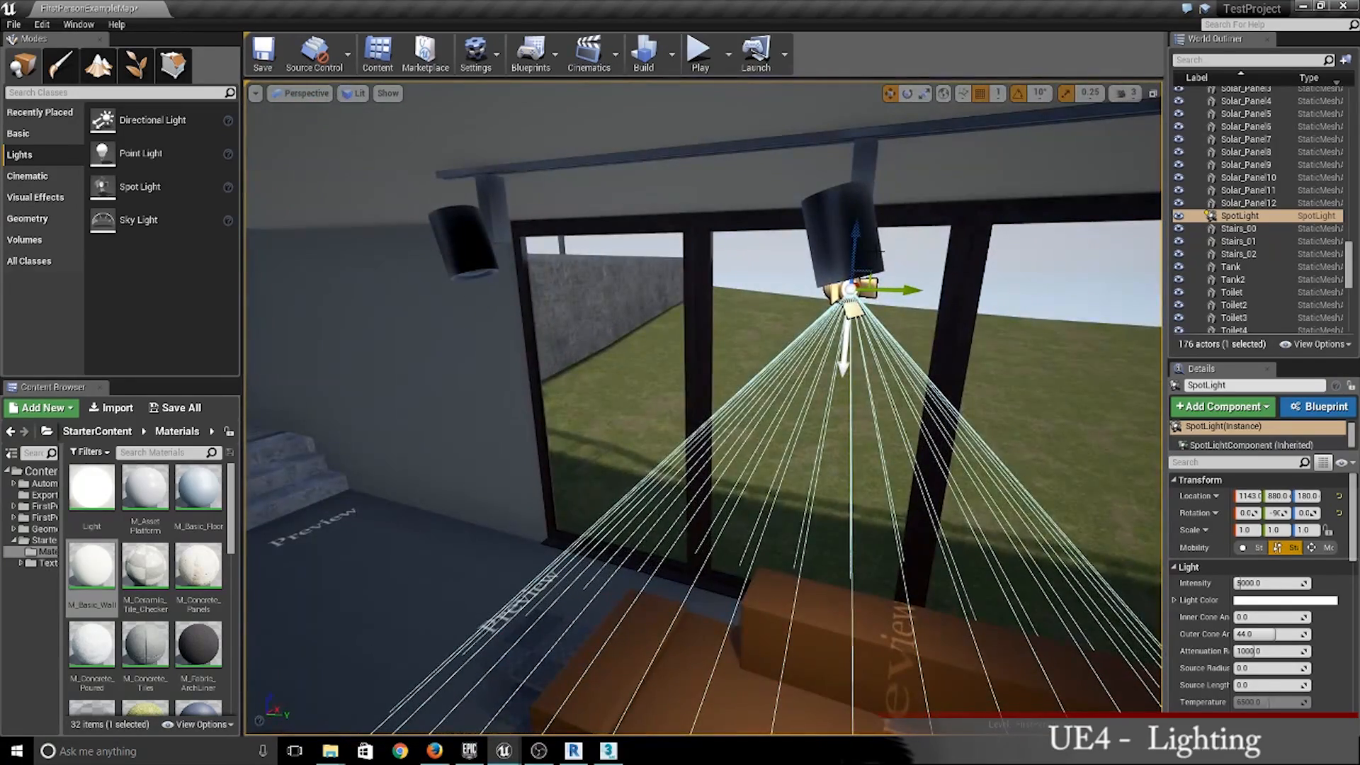
pyautogui.press('e')
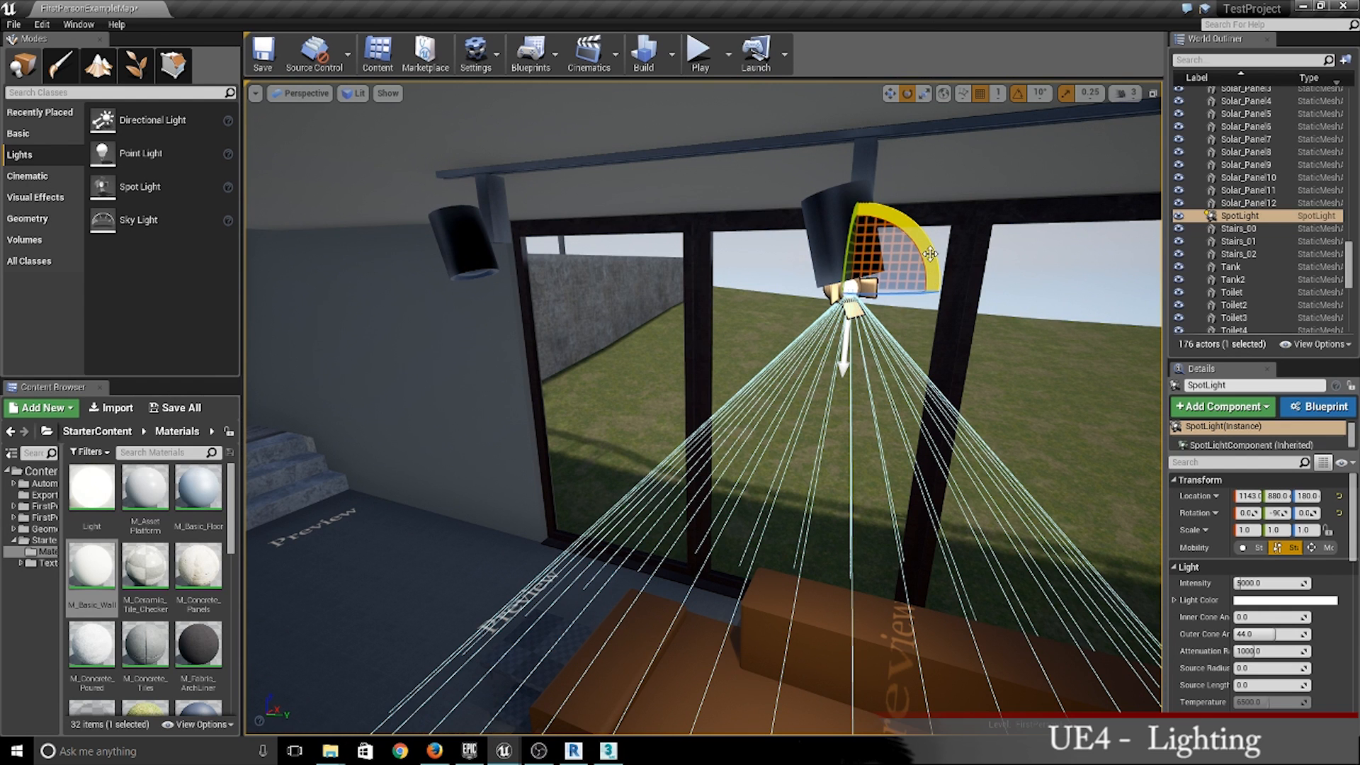
pyautogui.moveTo(932, 246); pyautogui.dragTo(936, 311)
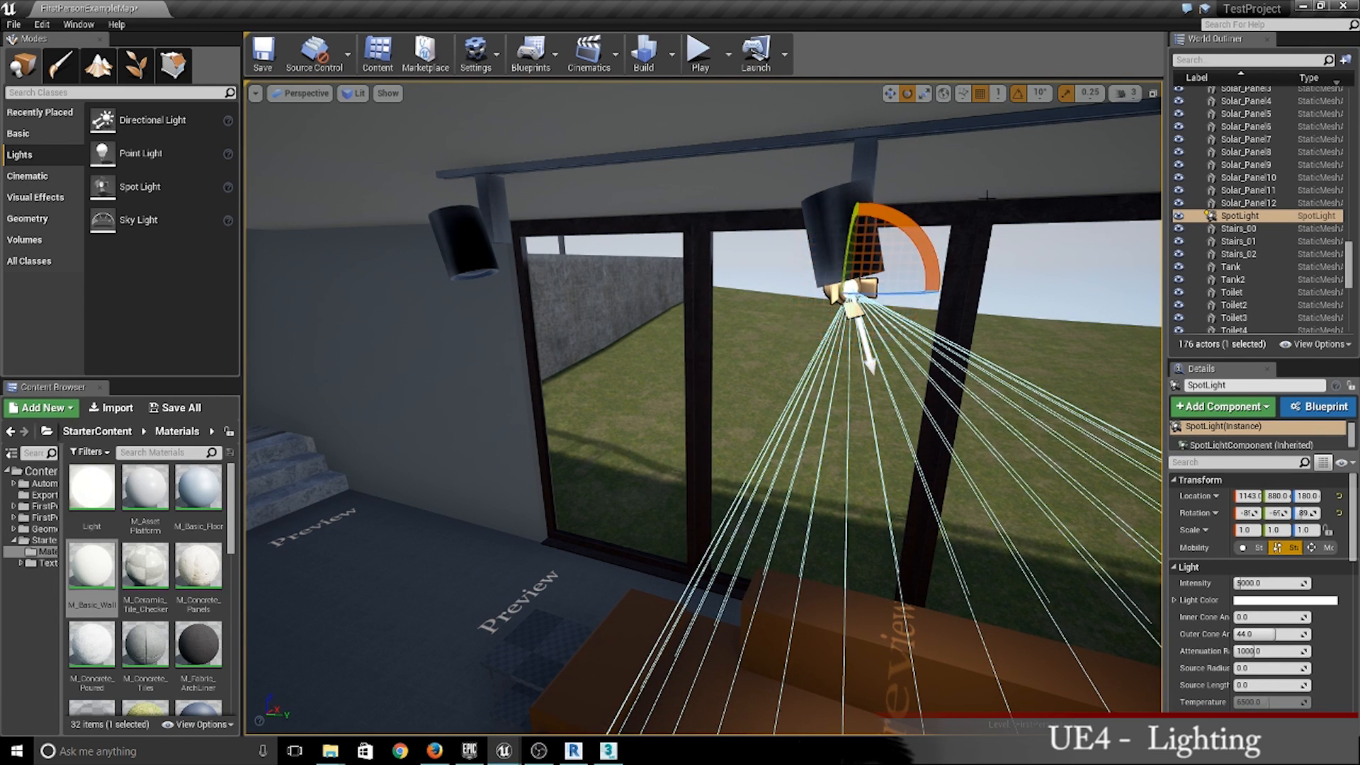
pyautogui.click(1039, 92)
pyautogui.click(1047, 123)
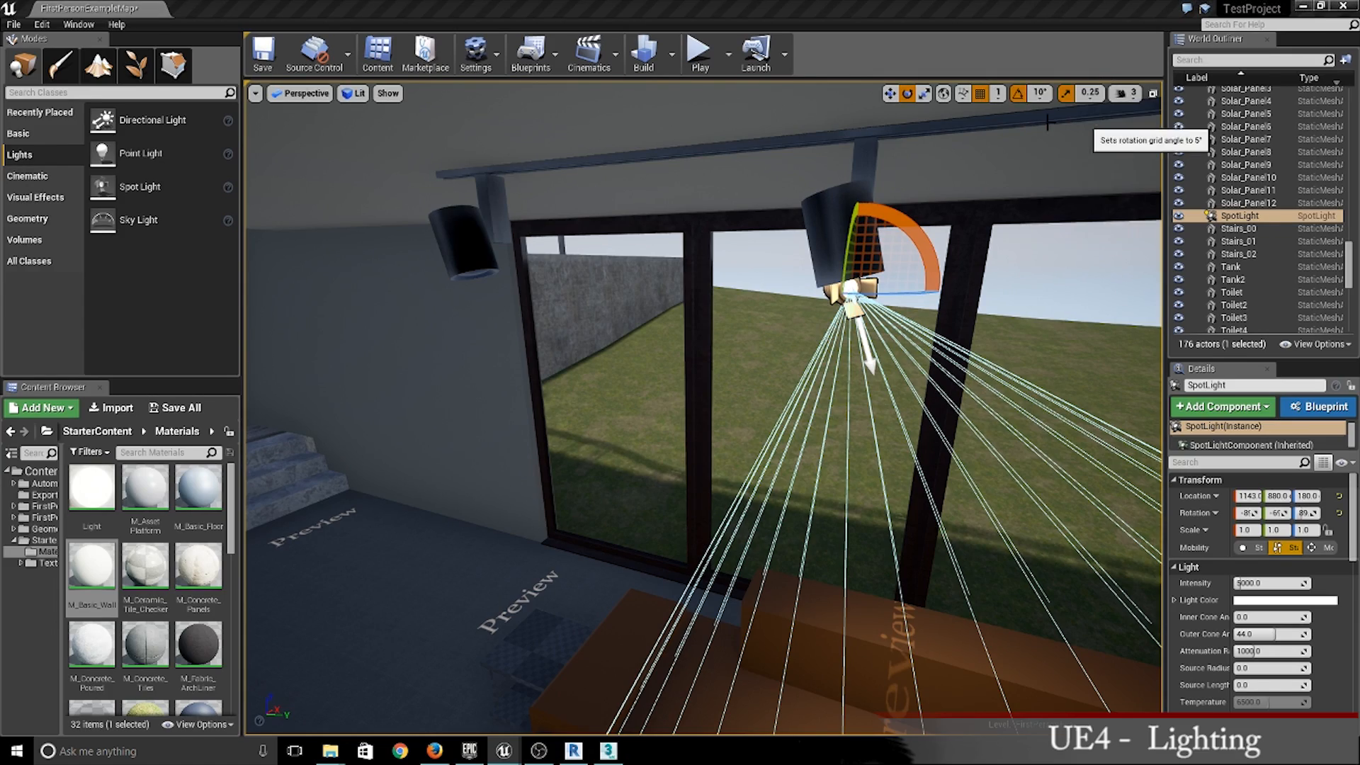
# Step: Examine the spotlight's effect on the sofa along with its intensity and source radius settings
pyautogui.moveTo(991, 213); pyautogui.dragTo(730, 369, button='right')
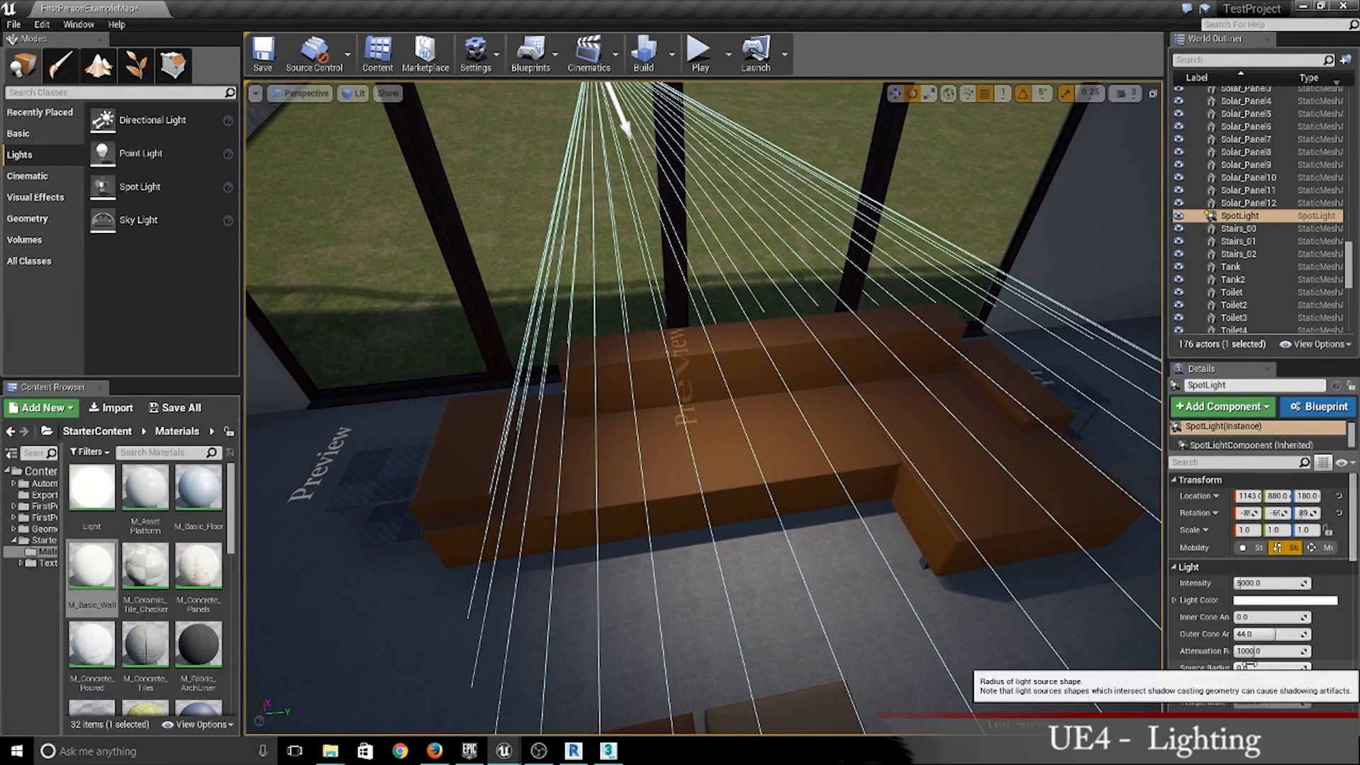
pyautogui.moveTo(1235, 582); pyautogui.dragTo(1248, 584)
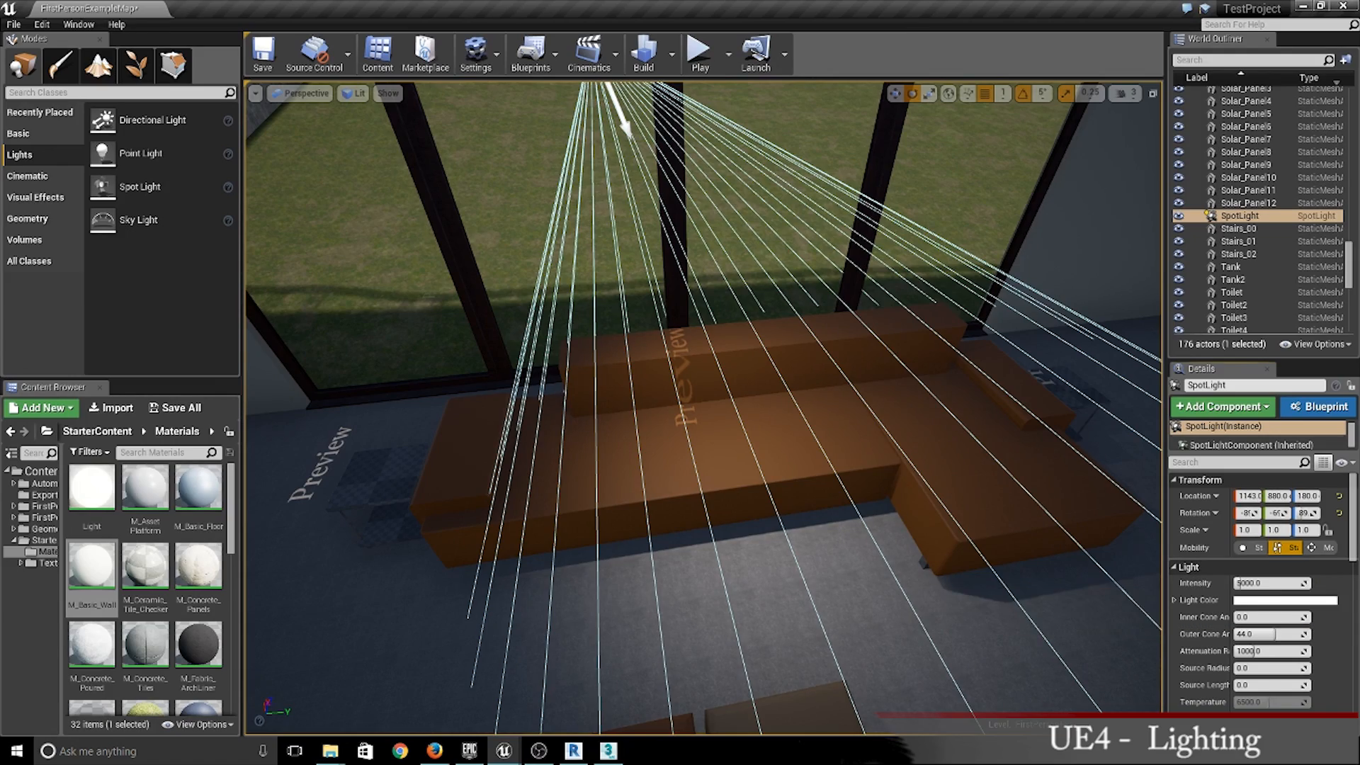
pyautogui.moveTo(703, 407); pyautogui.dragTo(680, 322, button='right')
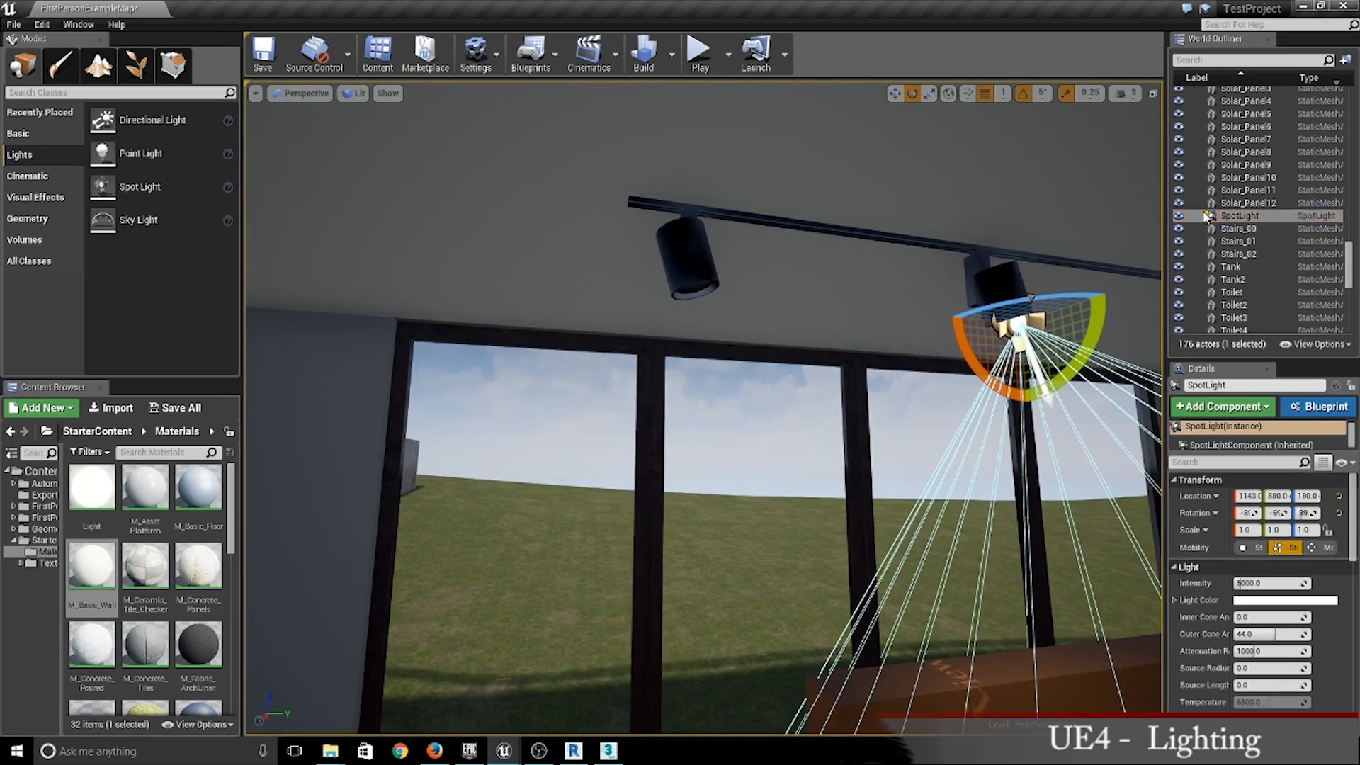
# Step: Create a folder named Model at the level's root and move the static mesh actors into it
pyautogui.scroll(10, 1251, 219)
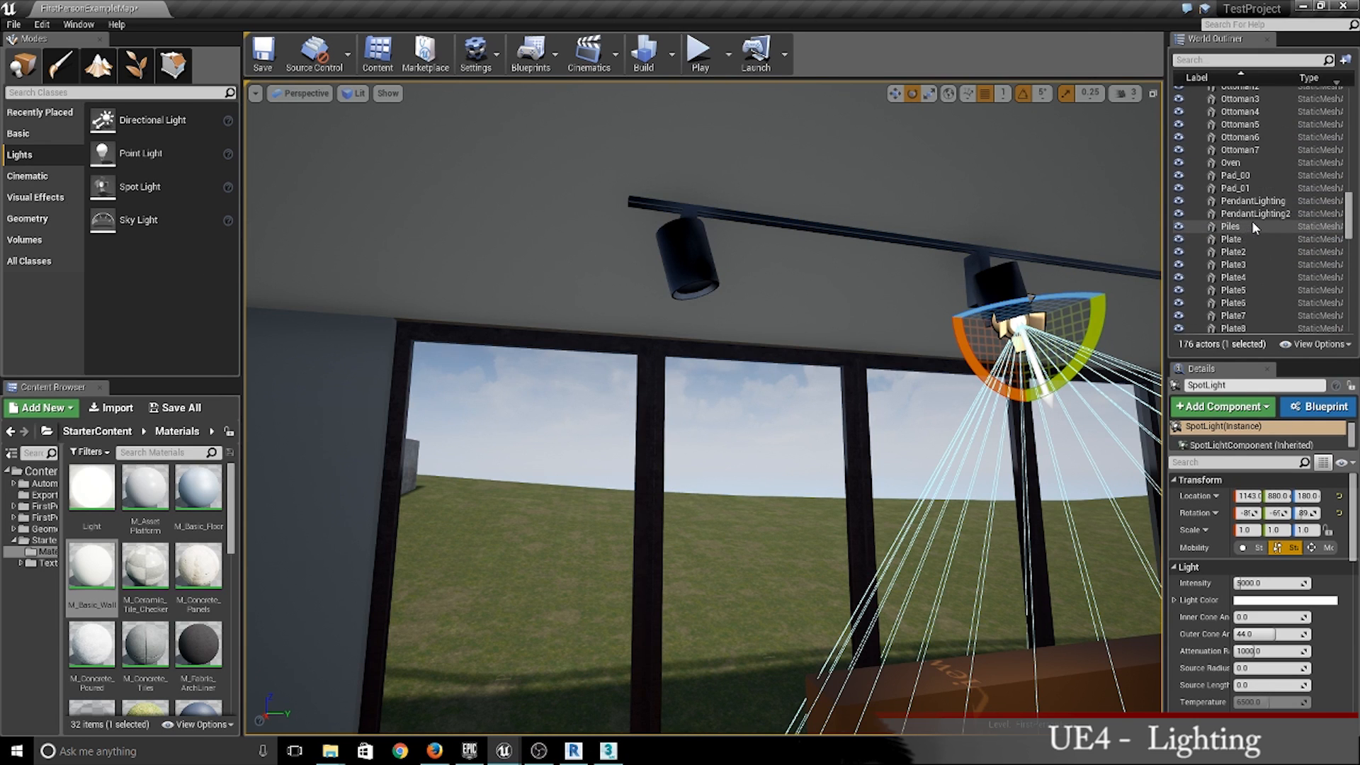
pyautogui.scroll(15, 1252, 223)
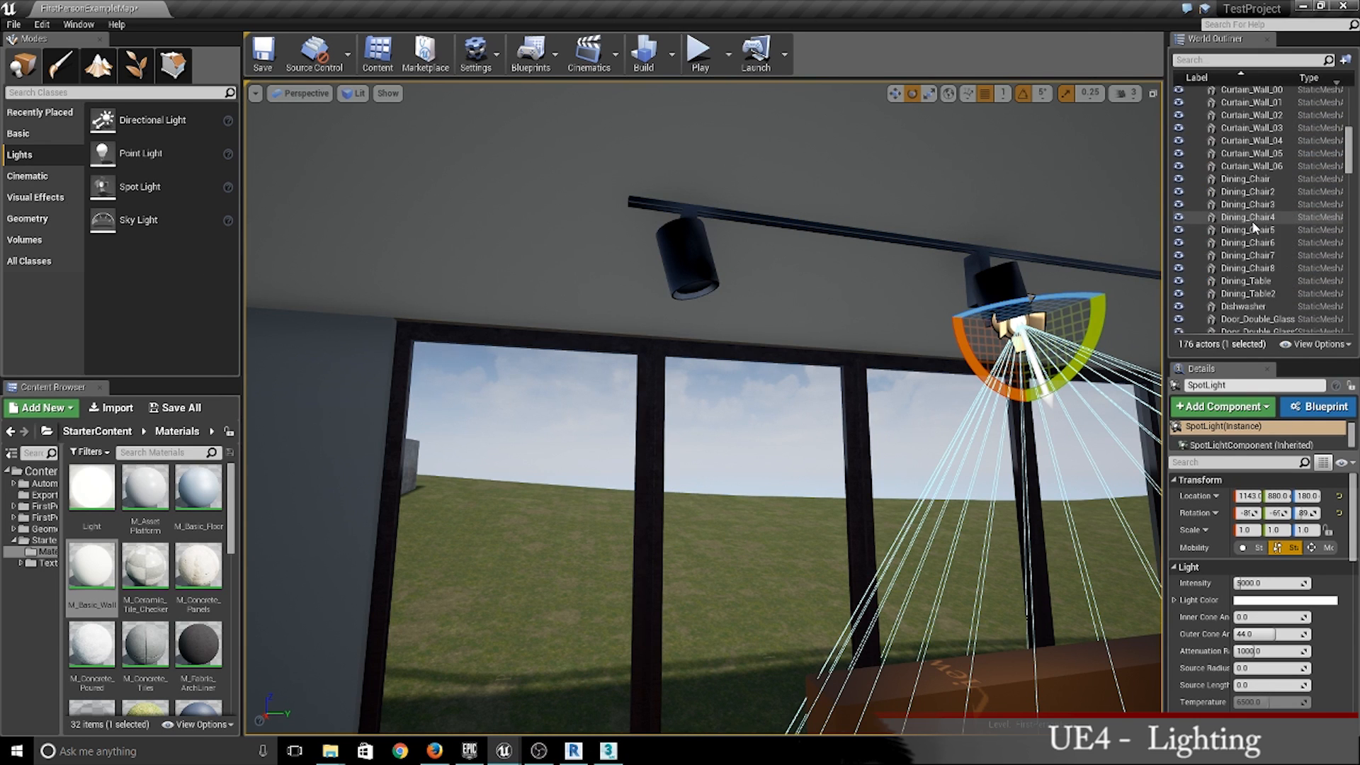
pyautogui.scroll(8, 1253, 227)
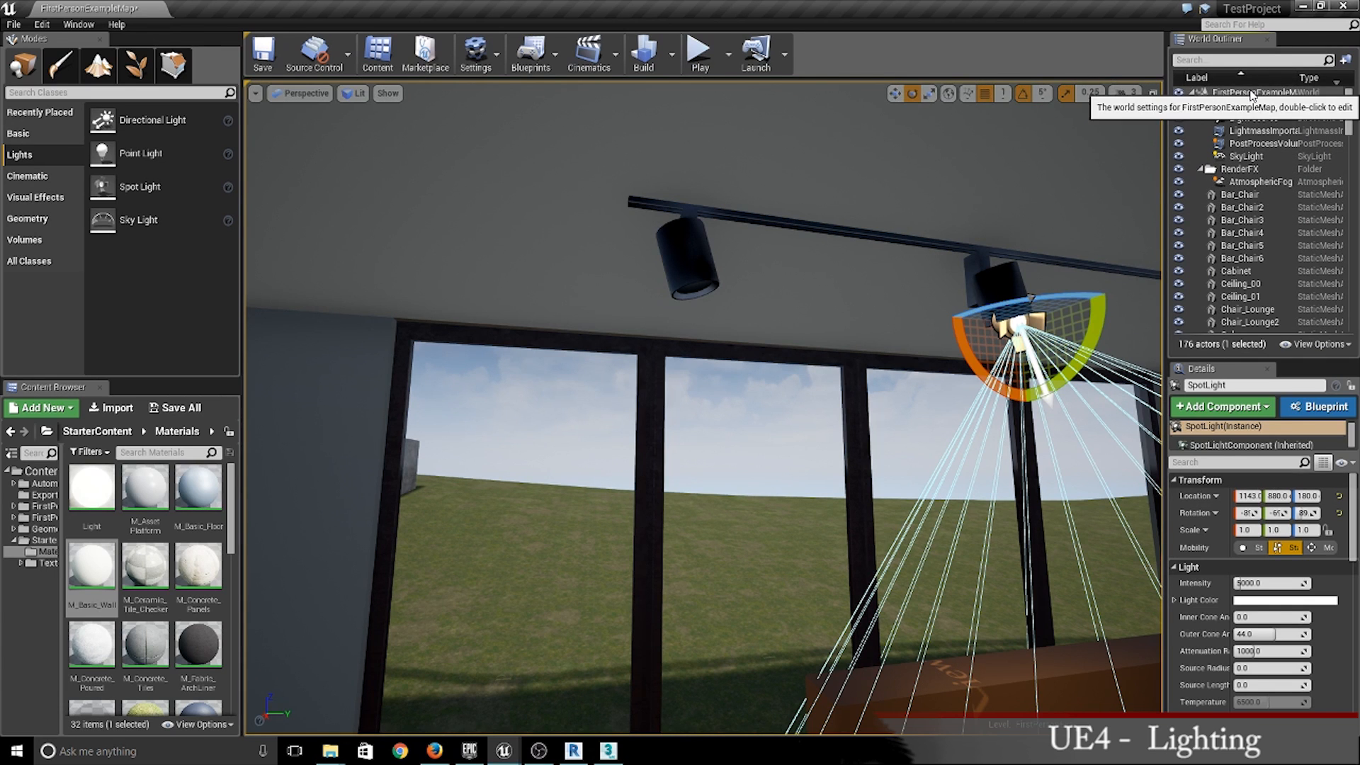
pyautogui.rightClick(1251, 94)
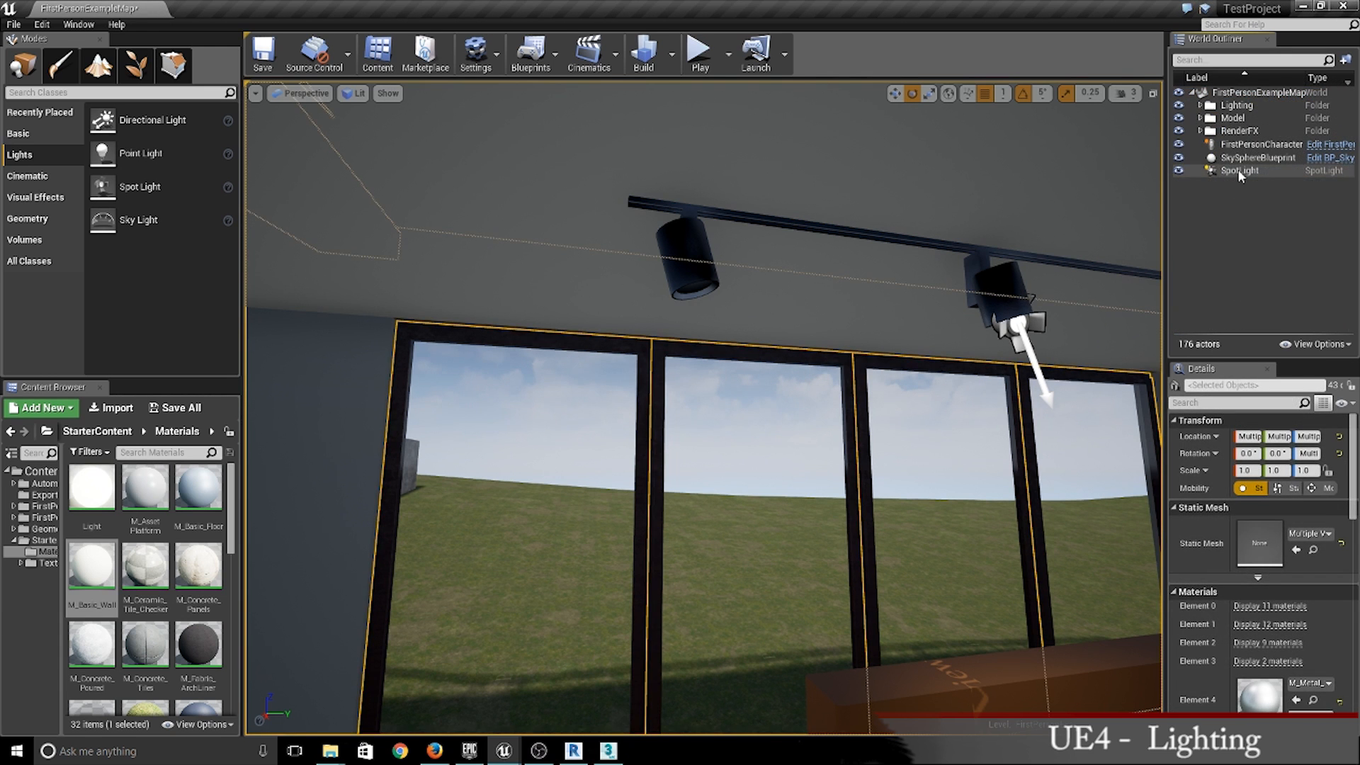
# Step: Move the spotlight into the Lighting folder and check the actors that the folder contains
pyautogui.moveTo(1242, 170); pyautogui.dragTo(1238, 106)
pyautogui.click(1201, 105)
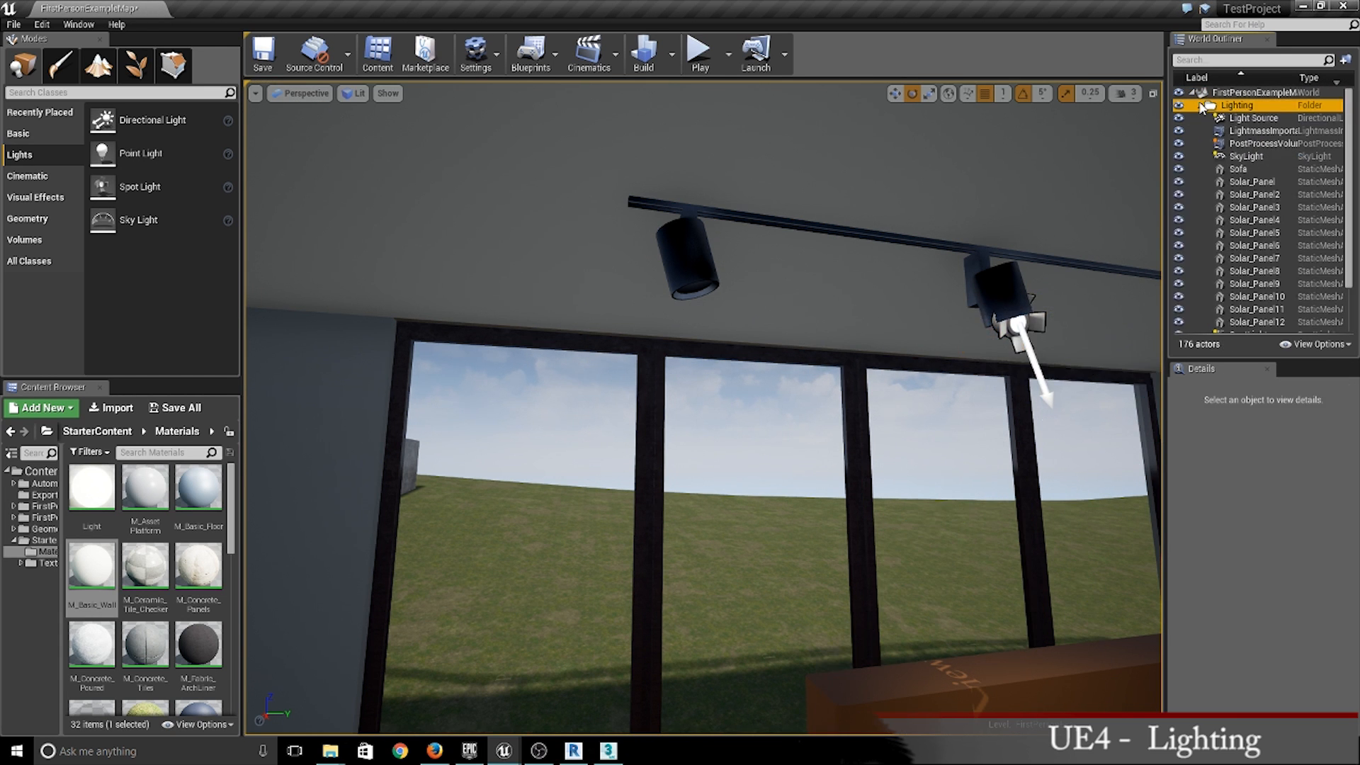
pyautogui.click(1250, 156)
pyautogui.click(1253, 119)
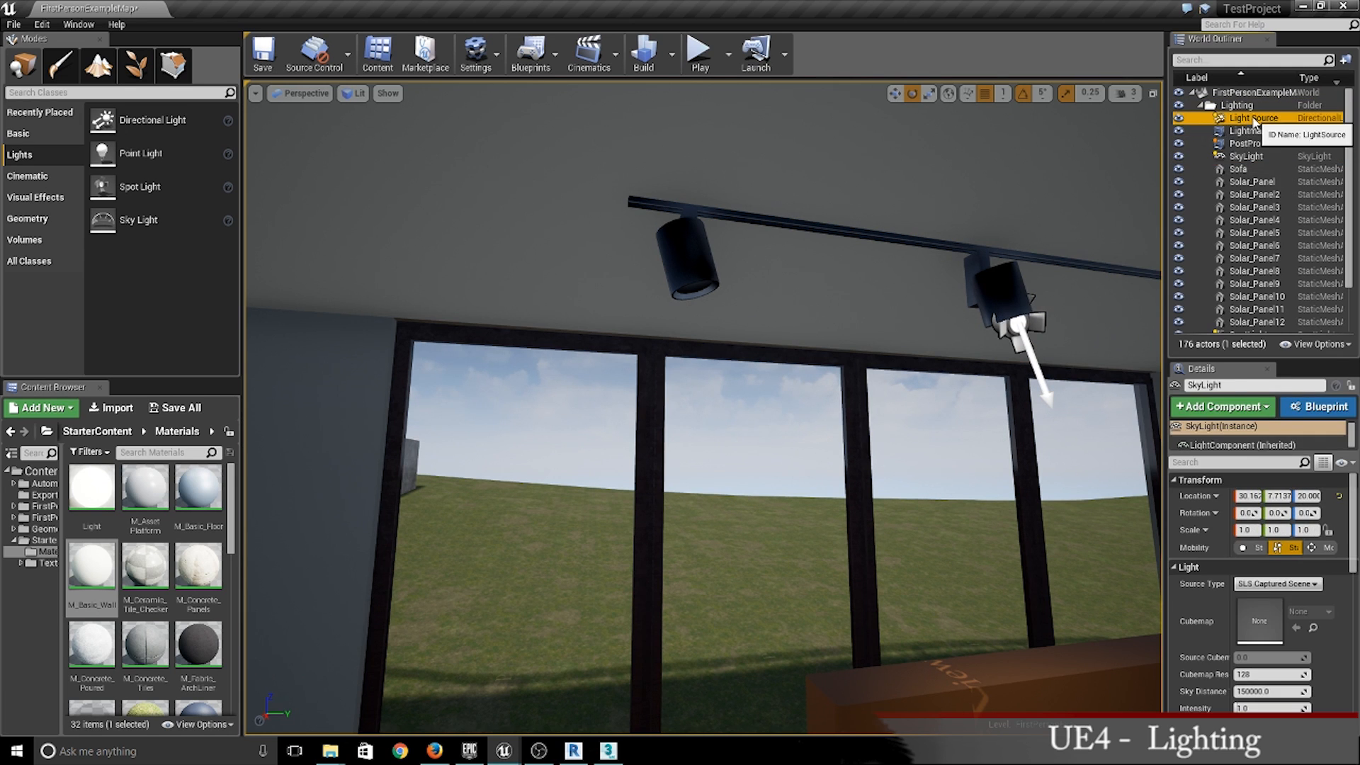
# Step: Move the sofa and all the solar panel meshes out of the Lighting folder into the Model folder
pyautogui.click(1248, 172)
pyautogui.scroll(-2, 1271, 226)
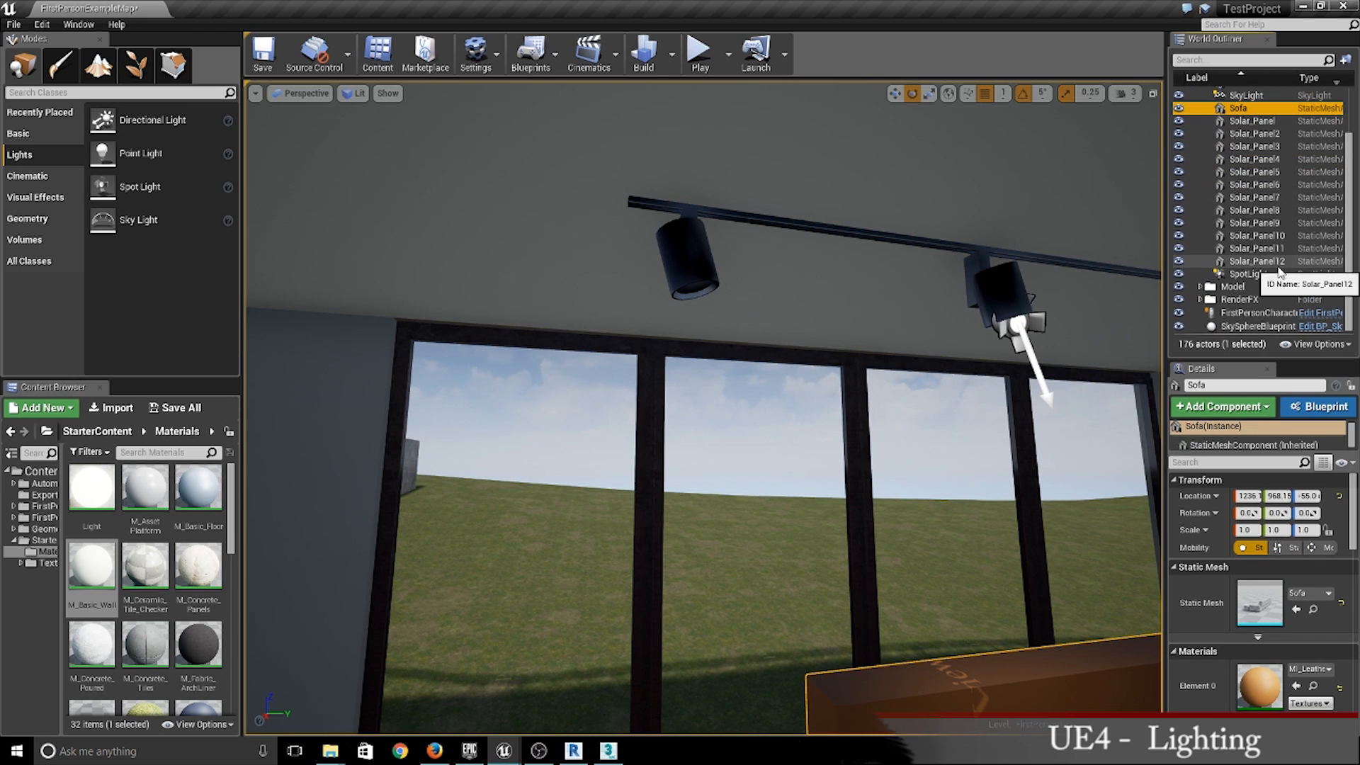
pyautogui.keyDown('shift'); pyautogui.moveTo(1278, 262); pyautogui.dragTo(1247, 211); pyautogui.keyUp('shift')
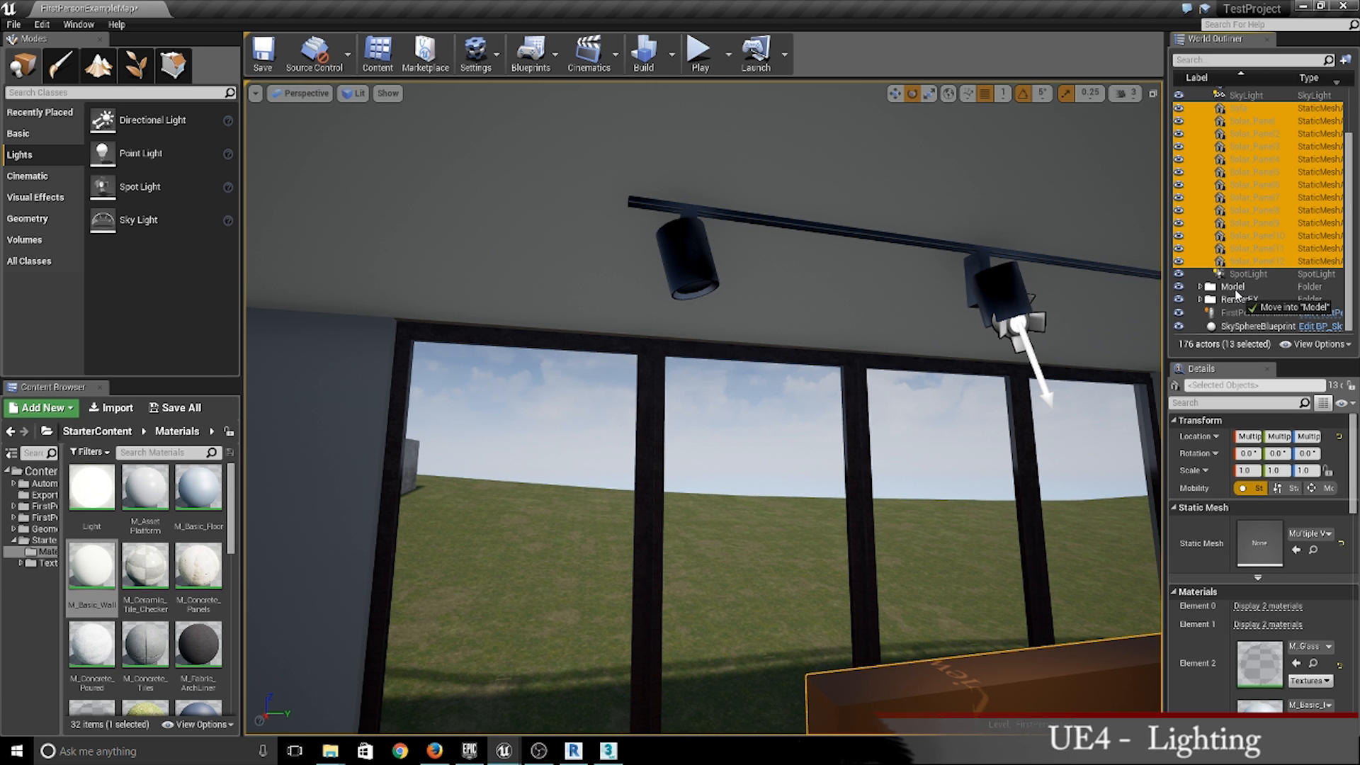
pyautogui.moveTo(1236, 294); pyautogui.dragTo(1235, 291)
pyautogui.click(1248, 182)
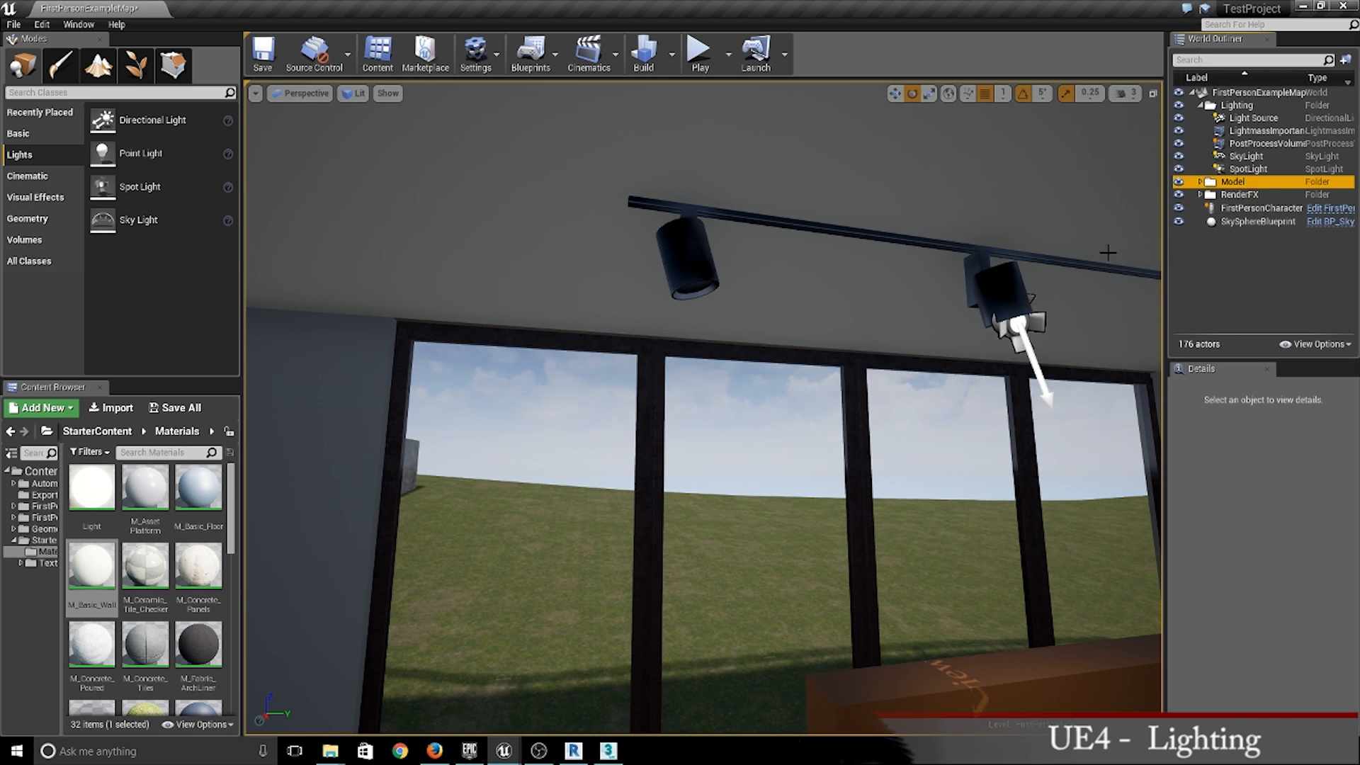
# Step: Place a second spotlight in the level near the neighbouring fixture on the same ceiling track
pyautogui.moveTo(1100, 272); pyautogui.dragTo(1020, 326, button='right')
pyautogui.click(1244, 169)
pyautogui.moveTo(935, 339); pyautogui.dragTo(936, 285, button='right')
pyautogui.moveTo(88, 186); pyautogui.dragTo(738, 374)
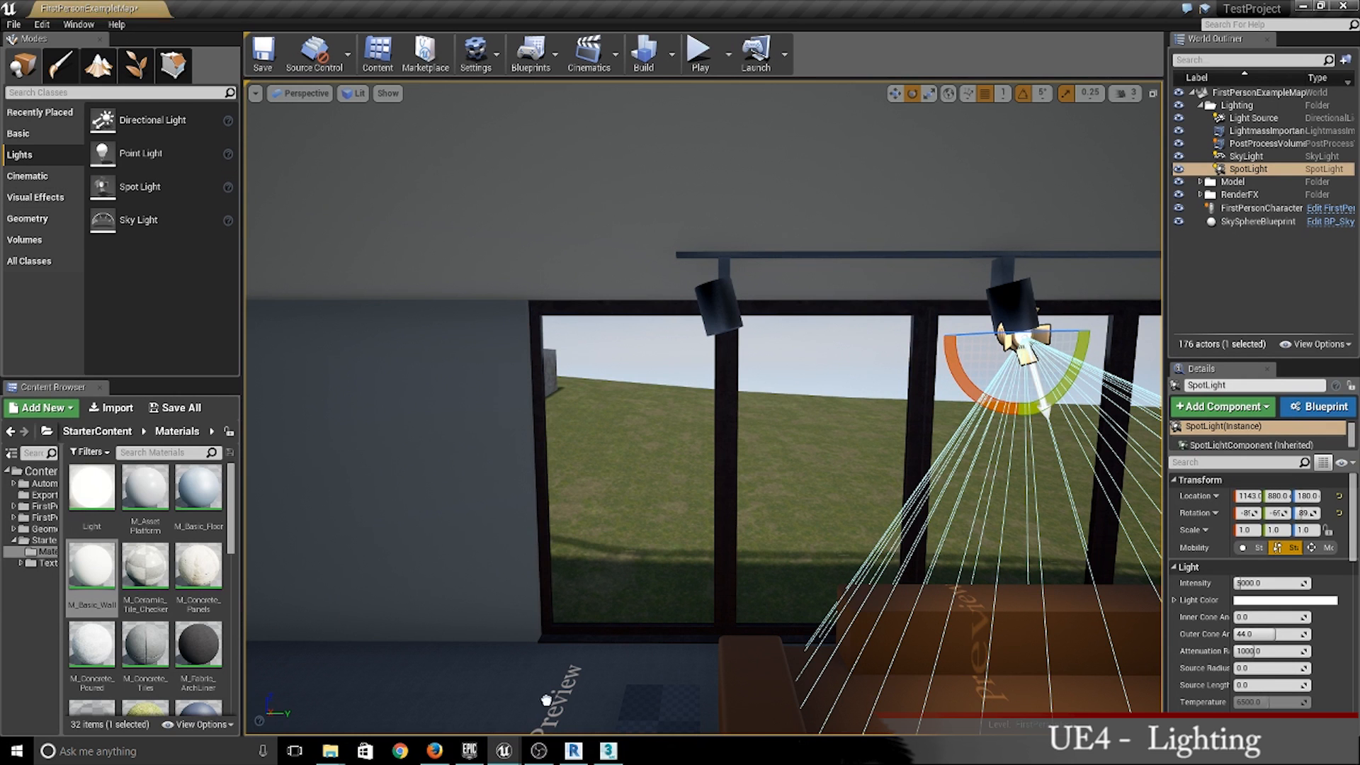
pyautogui.moveTo(767, 461); pyautogui.dragTo(767, 461)
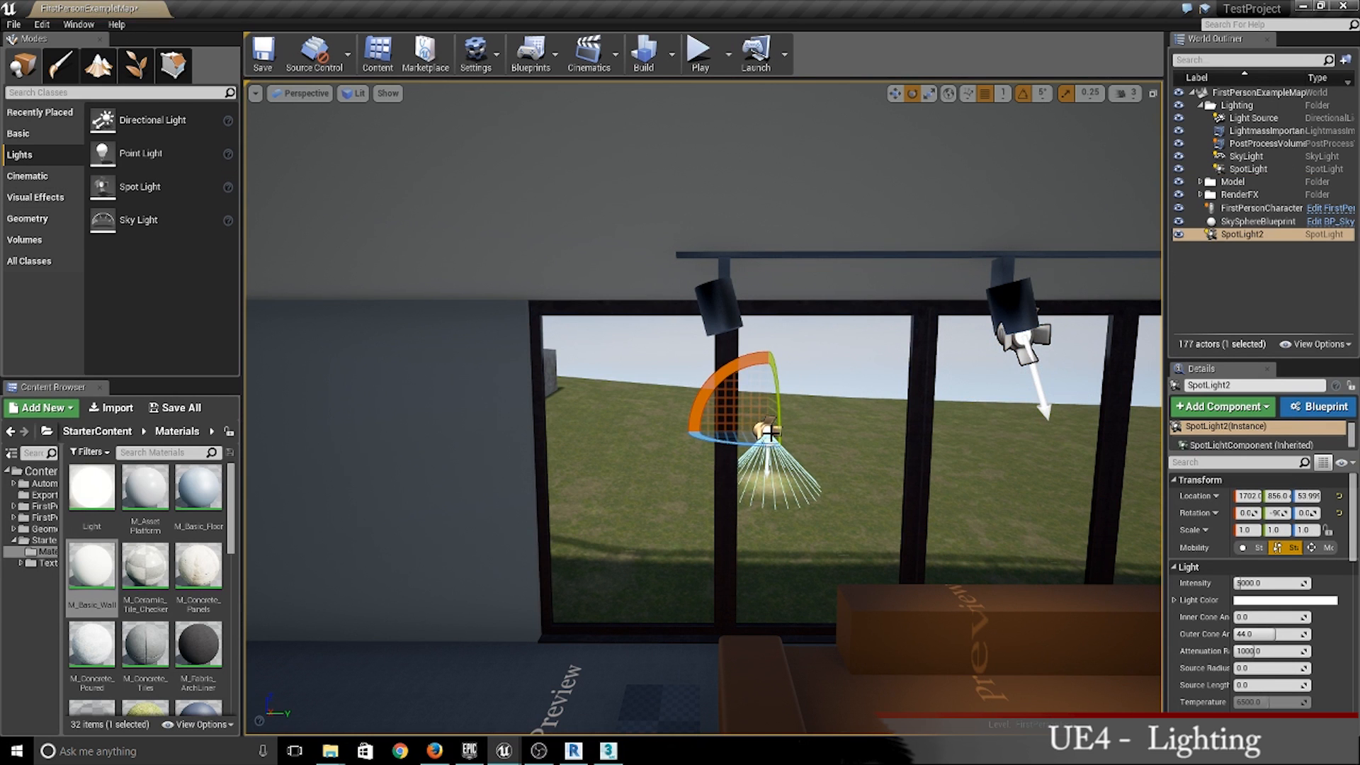
# Step: Move the second spotlight up to ceiling height beside the track, at about X 1199, Y 802, Z 176
pyautogui.press('w')
pyautogui.press('a')
pyautogui.moveTo(763, 429); pyautogui.dragTo(854, 413, button='right')
pyautogui.moveTo(640, 465); pyautogui.dragTo(859, 549)
pyautogui.press('d')
pyautogui.moveTo(697, 489); pyautogui.dragTo(706, 518, button='right')
pyautogui.press('w')
pyautogui.moveTo(832, 483); pyautogui.dragTo(793, 243)
pyautogui.moveTo(882, 287); pyautogui.dragTo(804, 284)
pyautogui.press('d')
pyautogui.moveTo(803, 284); pyautogui.dragTo(649, 254, button='right')
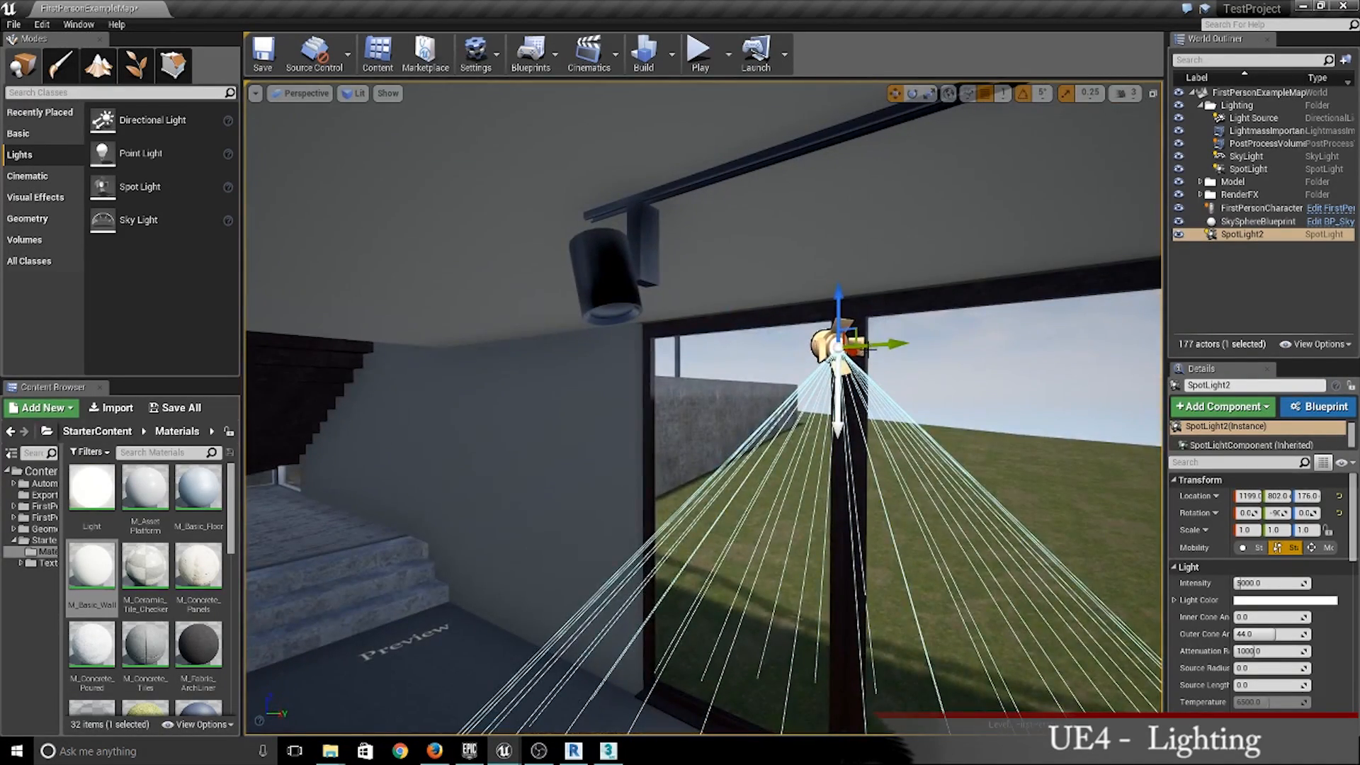
# Step: Align the second spotlight with the track's end fixture, at about X 1144, Y 761, Z 183
pyautogui.moveTo(877, 344); pyautogui.dragTo(635, 306)
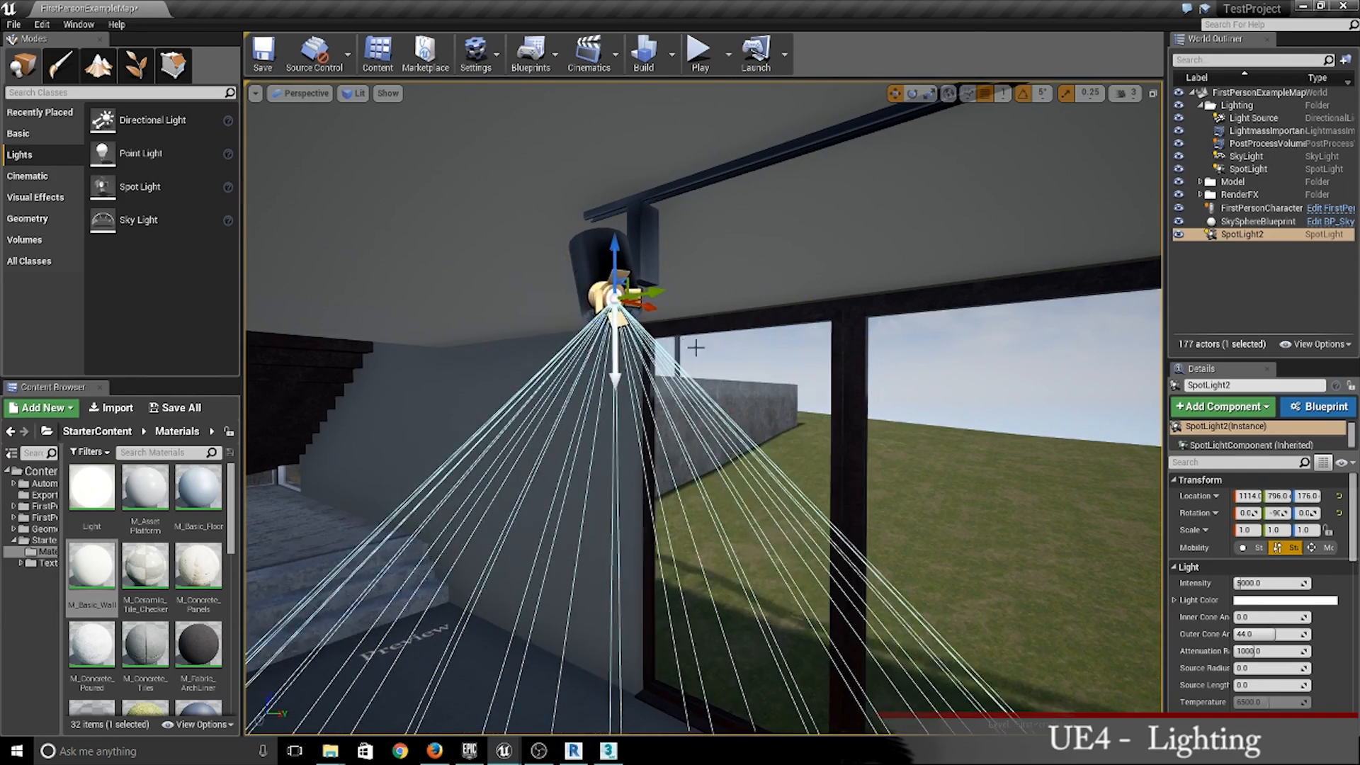
pyautogui.press('a')
pyautogui.moveTo(695, 346); pyautogui.dragTo(853, 329, button='right')
pyautogui.moveTo(751, 370)
pyautogui.mouseDown(button='right')
pyautogui.moveTo(786, 375)
pyautogui.moveTo(751, 370)
pyautogui.mouseUp(button='right')
pyautogui.press('w')
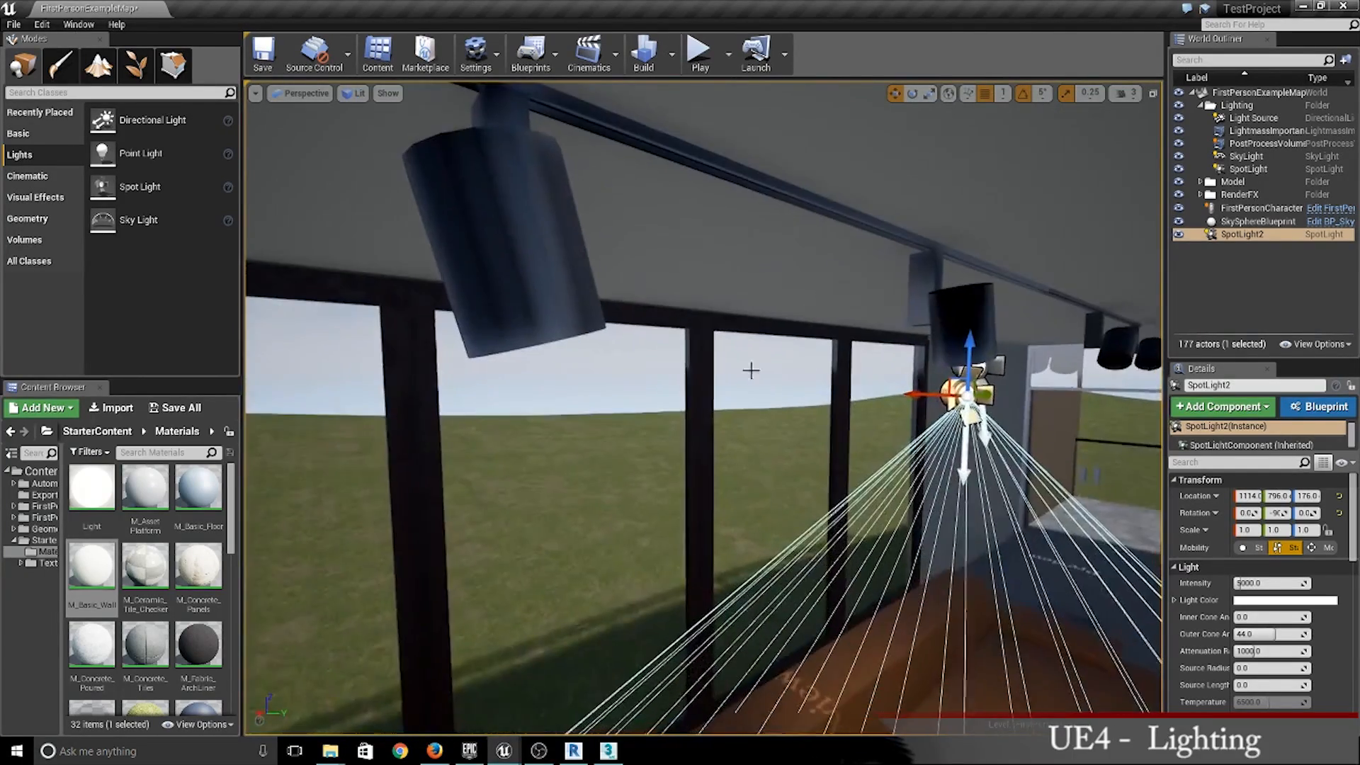
pyautogui.moveTo(920, 400); pyautogui.dragTo(536, 394)
pyautogui.moveTo(718, 410); pyautogui.dragTo(620, 384, button='right')
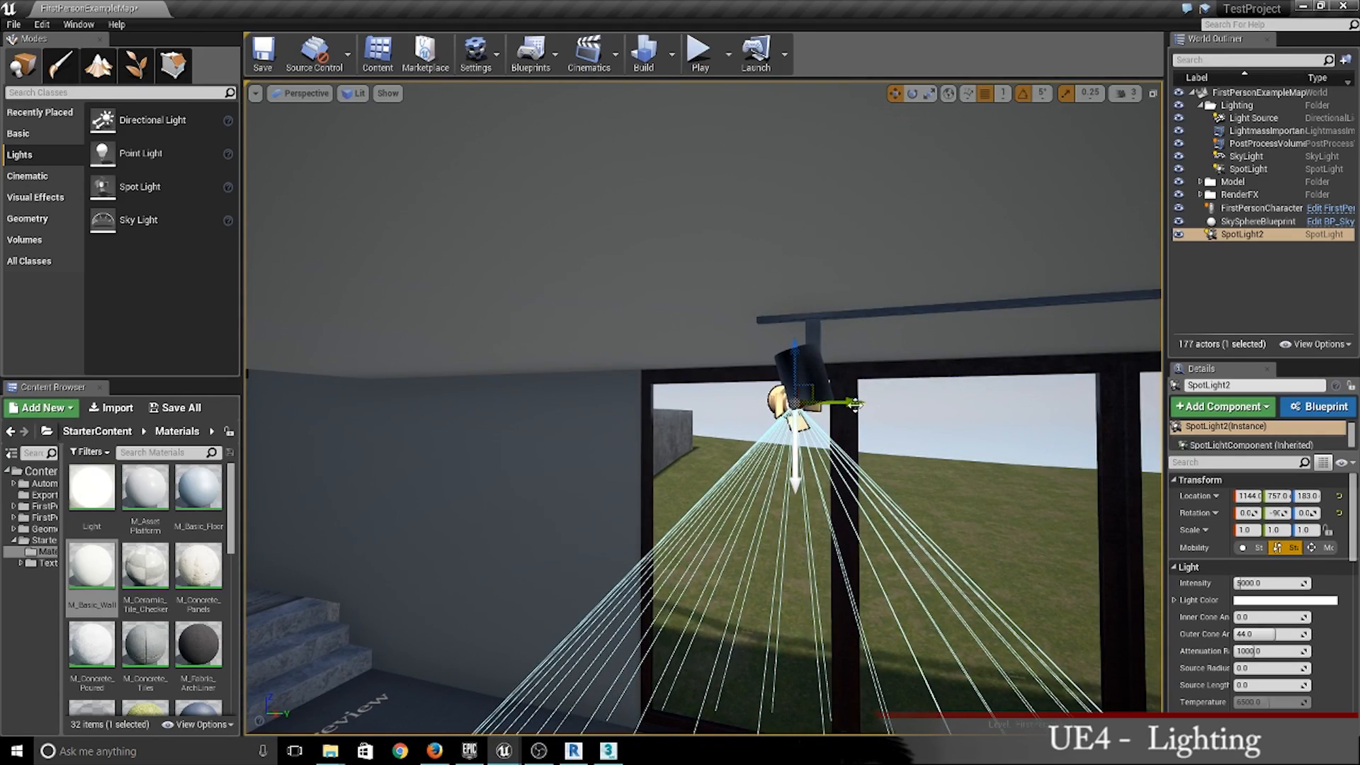
pyautogui.moveTo(871, 405); pyautogui.dragTo(741, 338, button='right')
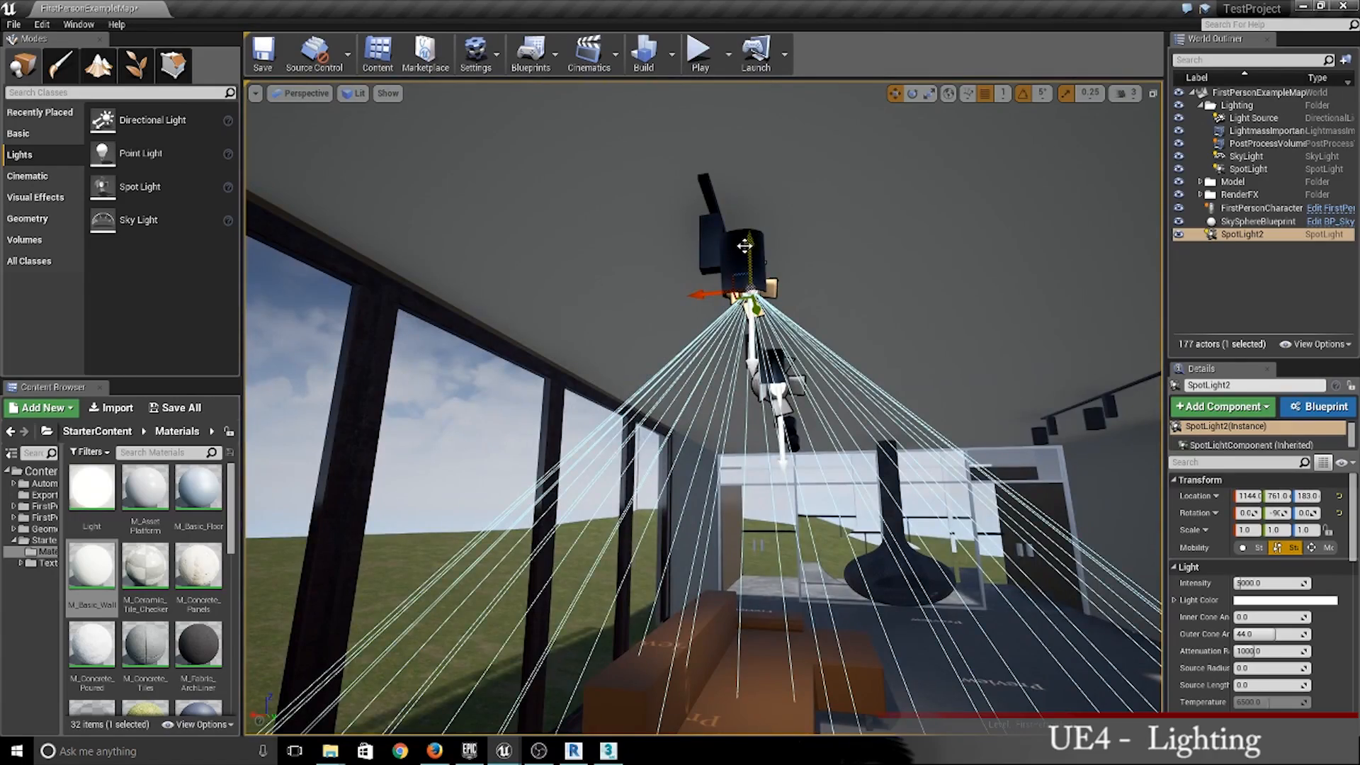
# Step: Lower the second spotlight to about Z 179 and tilt it 15 degrees to follow the fixture's angle
pyautogui.moveTo(744, 259); pyautogui.dragTo(758, 234, button='right')
pyautogui.moveTo(751, 361); pyautogui.dragTo(794, 398, button='right')
pyautogui.press('e')
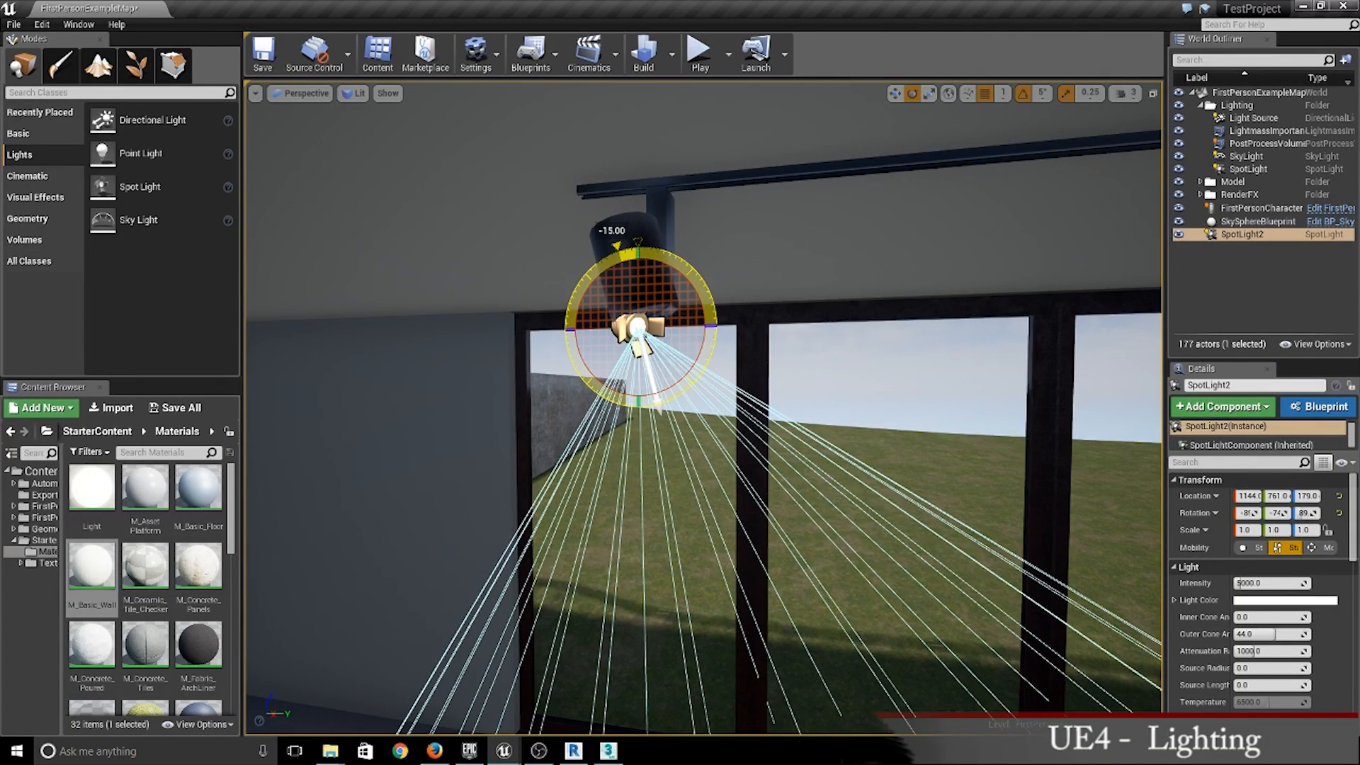
pyautogui.moveTo(630, 284); pyautogui.dragTo(648, 305, button='right')
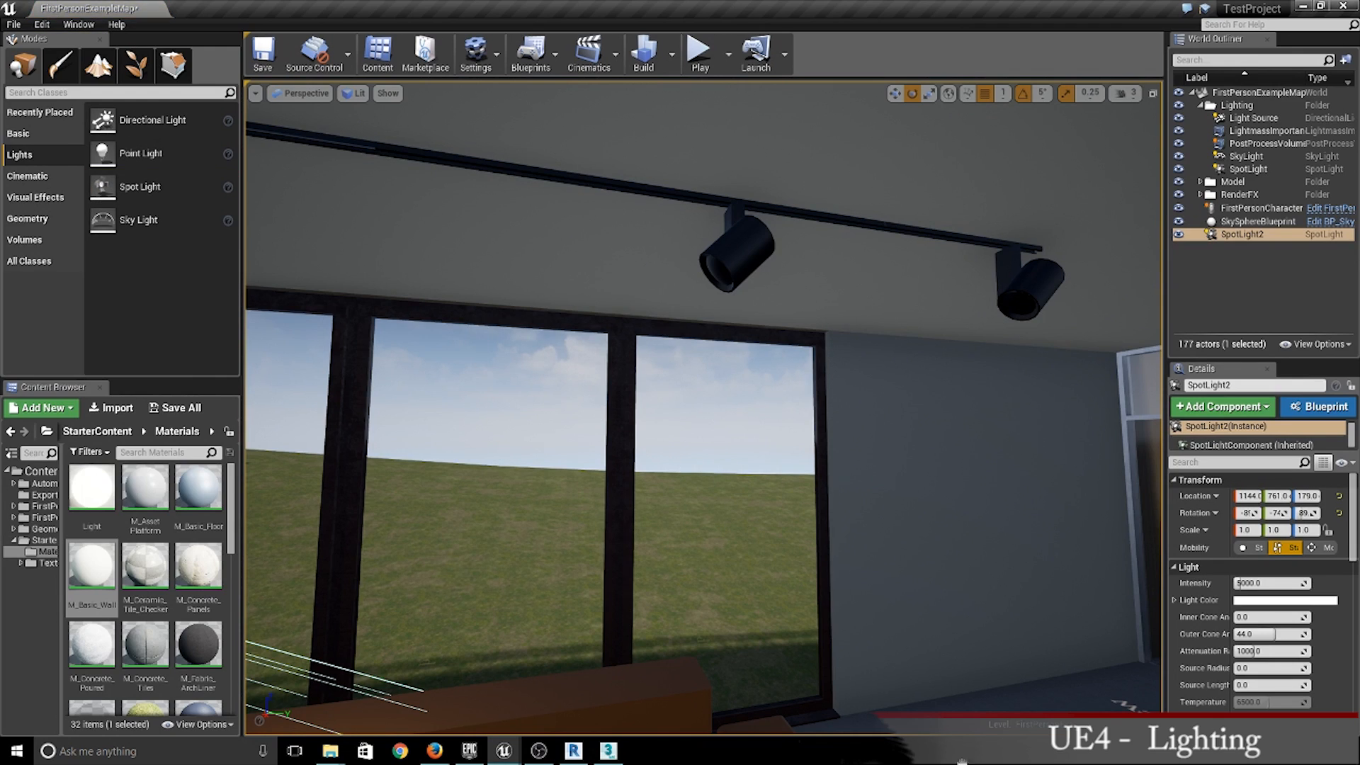
# Step: Place a third spotlight and move it up to the next unlit fixture on the sofa-side track
pyautogui.moveTo(715, 572); pyautogui.dragTo(715, 571)
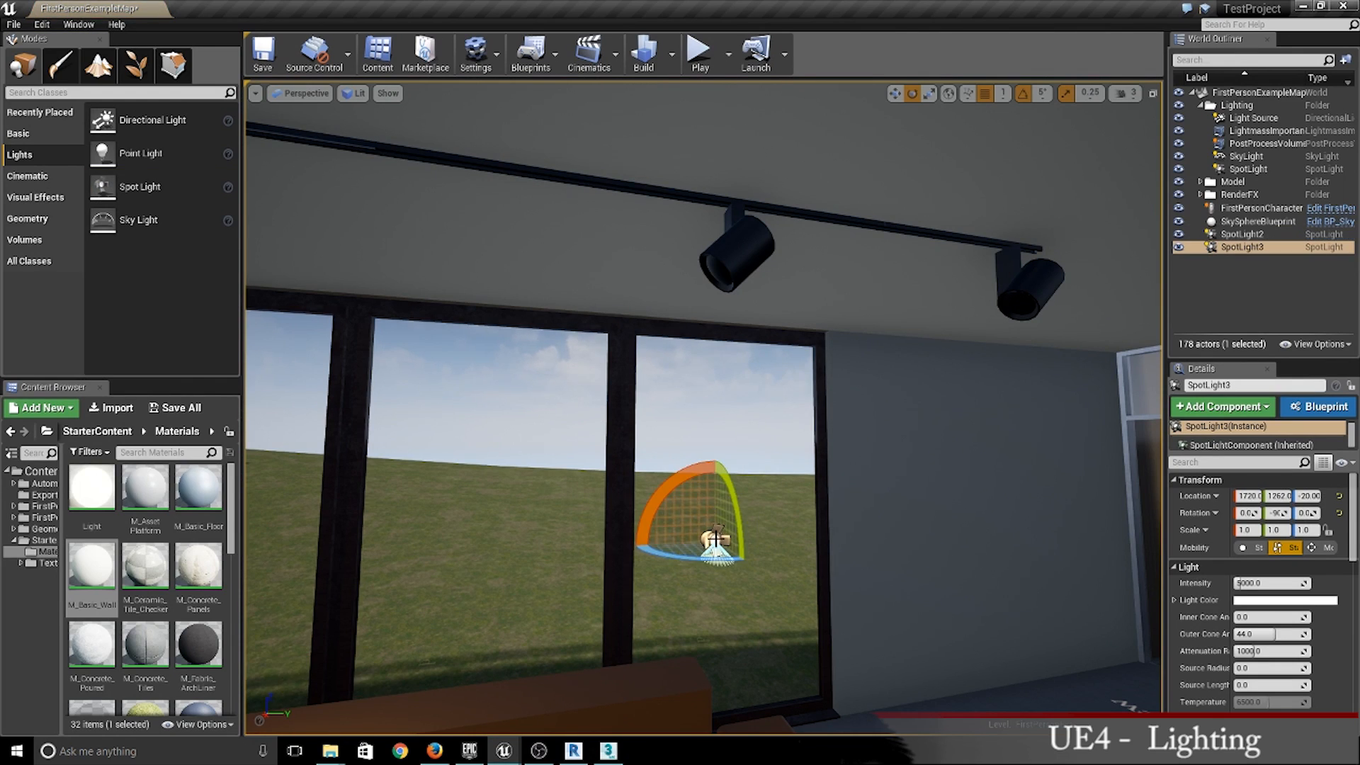
pyautogui.moveTo(1003, 660); pyautogui.dragTo(999, 680, button='right')
pyautogui.moveTo(956, 474); pyautogui.dragTo(937, 254)
pyautogui.moveTo(775, 260); pyautogui.dragTo(814, 241, button='right')
pyautogui.moveTo(623, 238); pyautogui.dragTo(638, 238)
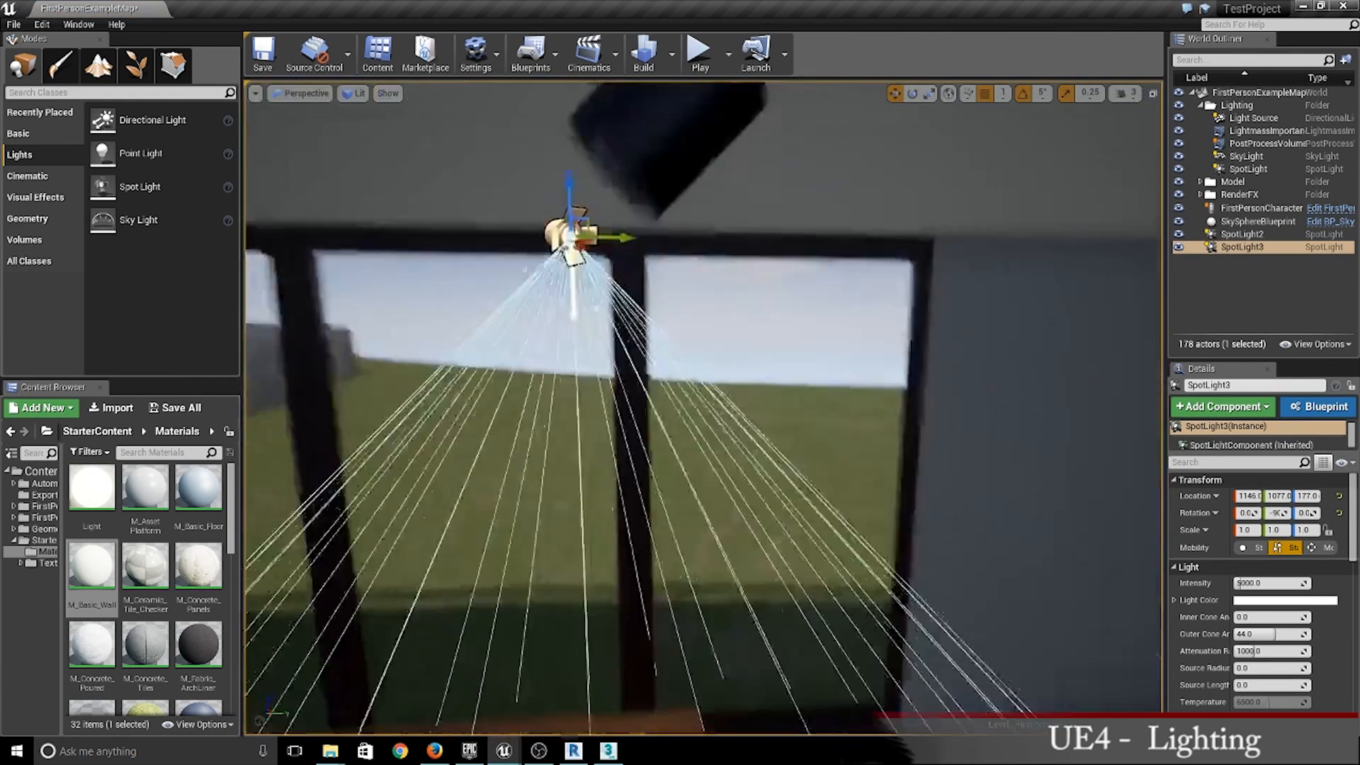
pyautogui.moveTo(779, 340); pyautogui.dragTo(815, 349)
# Step: Tilt the third spotlight to match the angle of its track fixture
pyautogui.moveTo(815, 349); pyautogui.dragTo(806, 311, button='right')
pyautogui.press('e')
pyautogui.moveTo(708, 397); pyautogui.dragTo(373, 328, button='right')
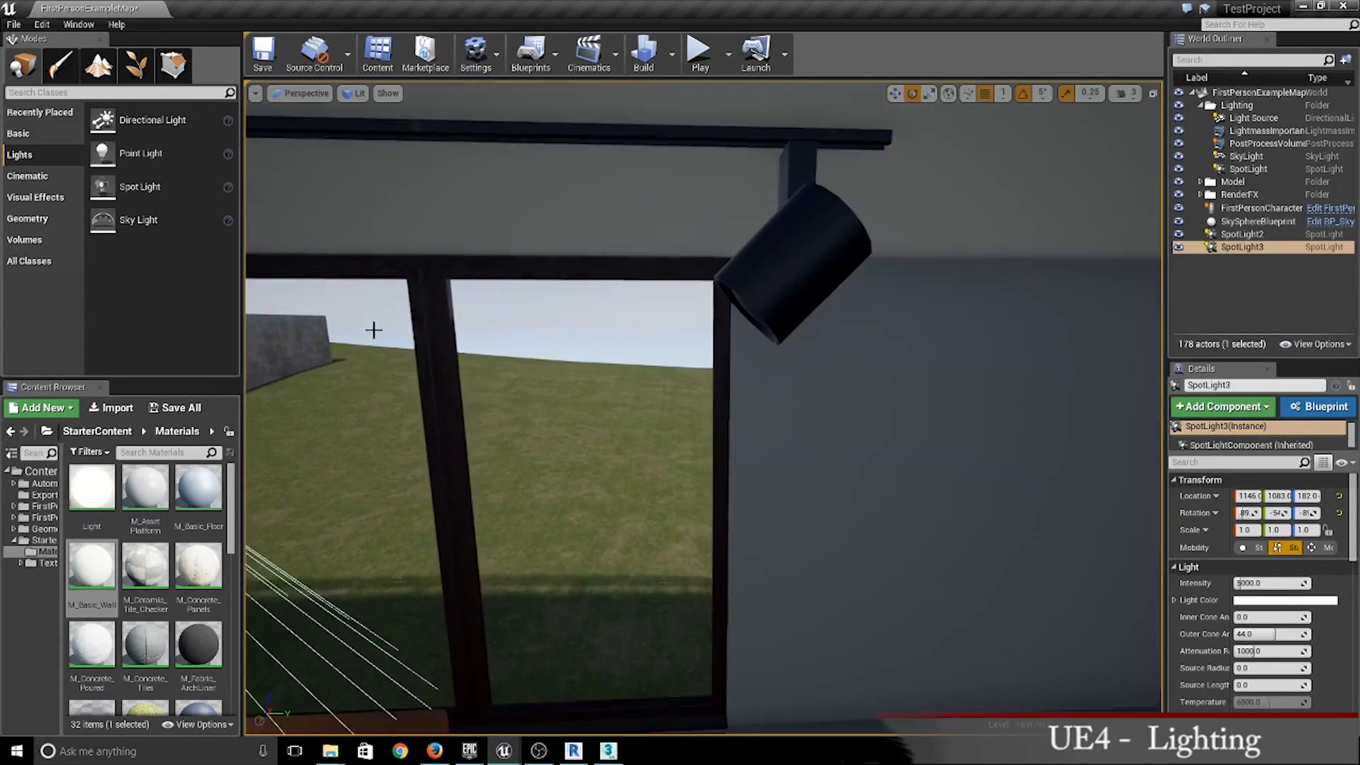
# Step: Place a fourth spotlight with Static mobility and align it with the track's last fixture, at about X 1147, Y 1202, Z 179
pyautogui.moveTo(139, 187); pyautogui.dragTo(638, 369)
pyautogui.moveTo(637, 368)
pyautogui.mouseDown(button='right')
pyautogui.moveTo(609, 383)
pyautogui.moveTo(637, 383)
pyautogui.mouseUp(button='right')
pyautogui.press('w')
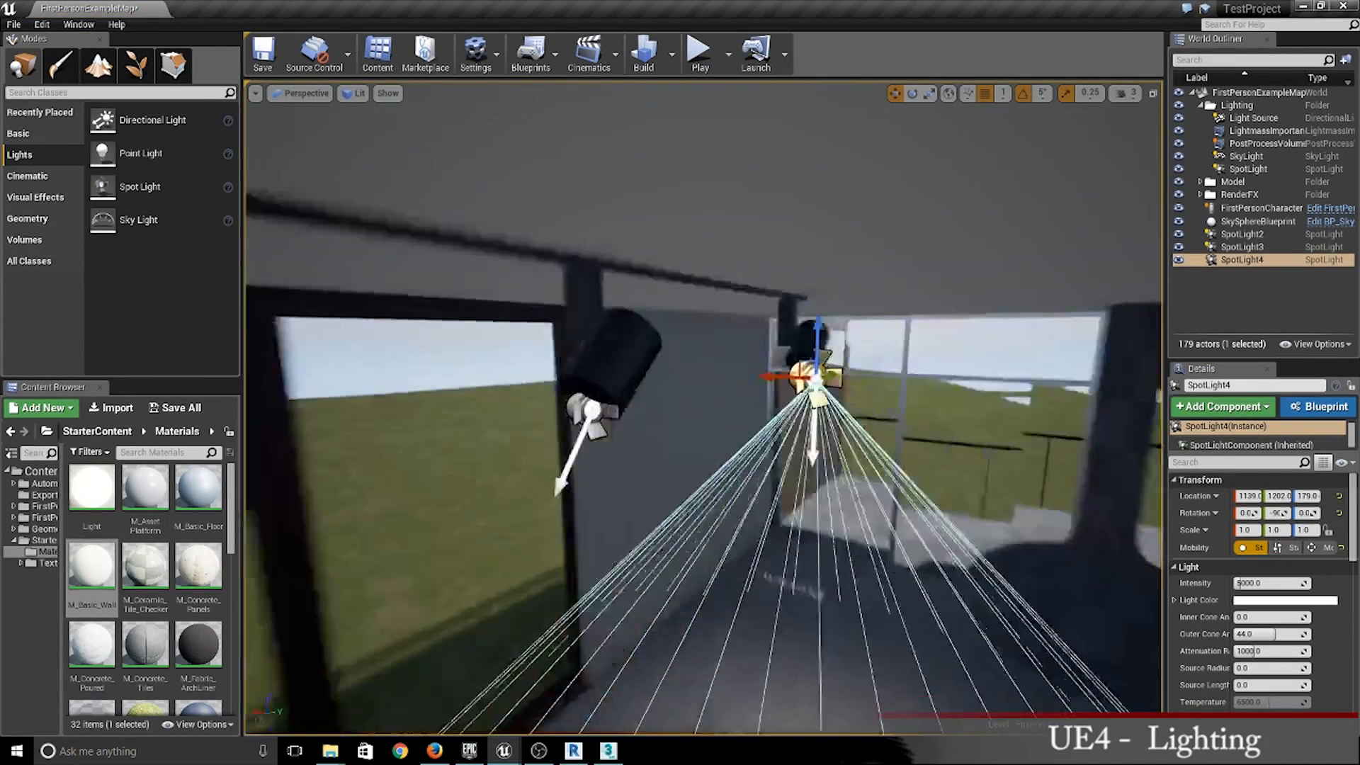
pyautogui.moveTo(814, 383); pyautogui.dragTo(850, 354, button='right')
pyautogui.click(825, 379)
pyautogui.moveTo(815, 432); pyautogui.dragTo(793, 432)
pyautogui.moveTo(852, 425); pyautogui.dragTo(821, 510, button='right')
# Step: Tilt the fourth spotlight 25 degrees to follow the angle of its fixture
pyautogui.press('e')
pyautogui.moveTo(836, 116); pyautogui.dragTo(878, 135)
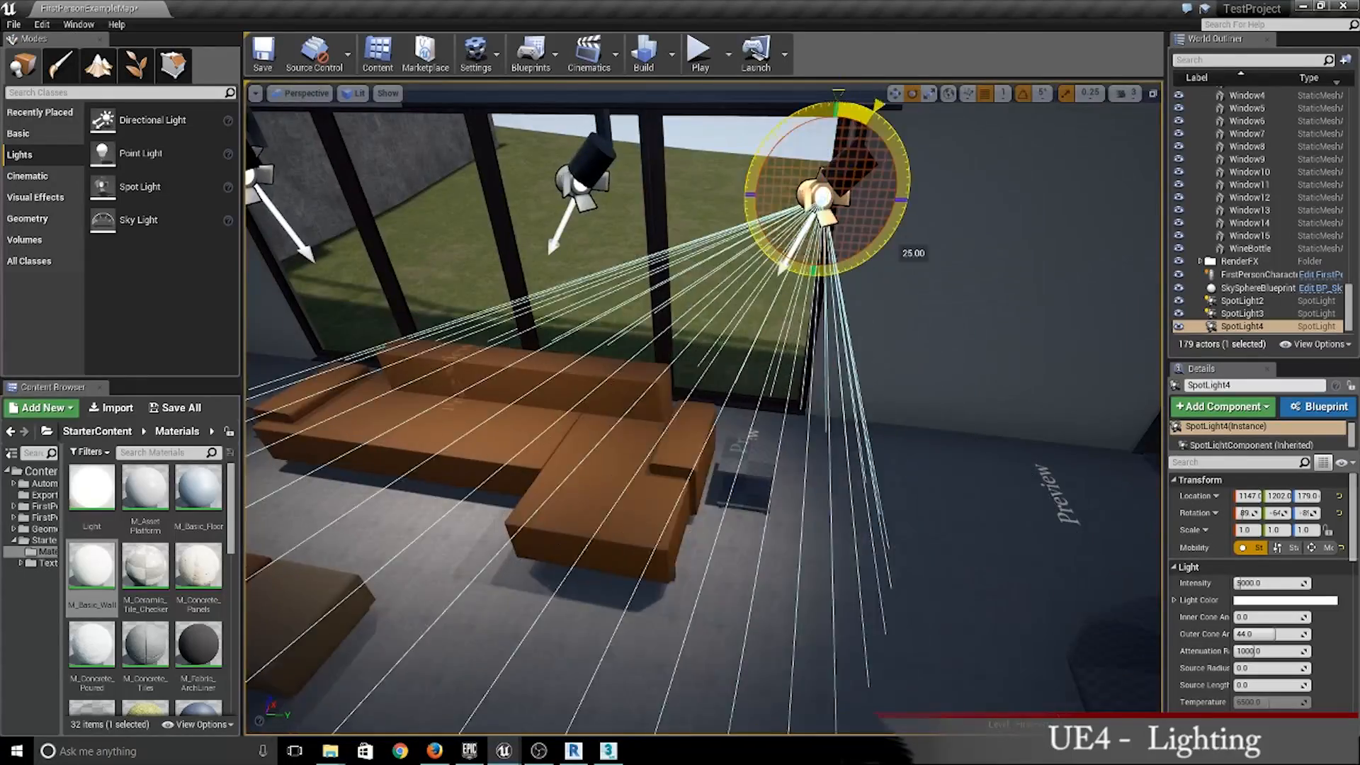
pyautogui.moveTo(878, 135); pyautogui.dragTo(637, 106, button='right')
# Step: Place a fifth spotlight near the windows on the opposite side of the room and set its mobility to Static
pyautogui.moveTo(679, 382); pyautogui.dragTo(638, 383, button='right')
pyautogui.moveTo(140, 187); pyautogui.dragTo(617, 389)
pyautogui.press('w')
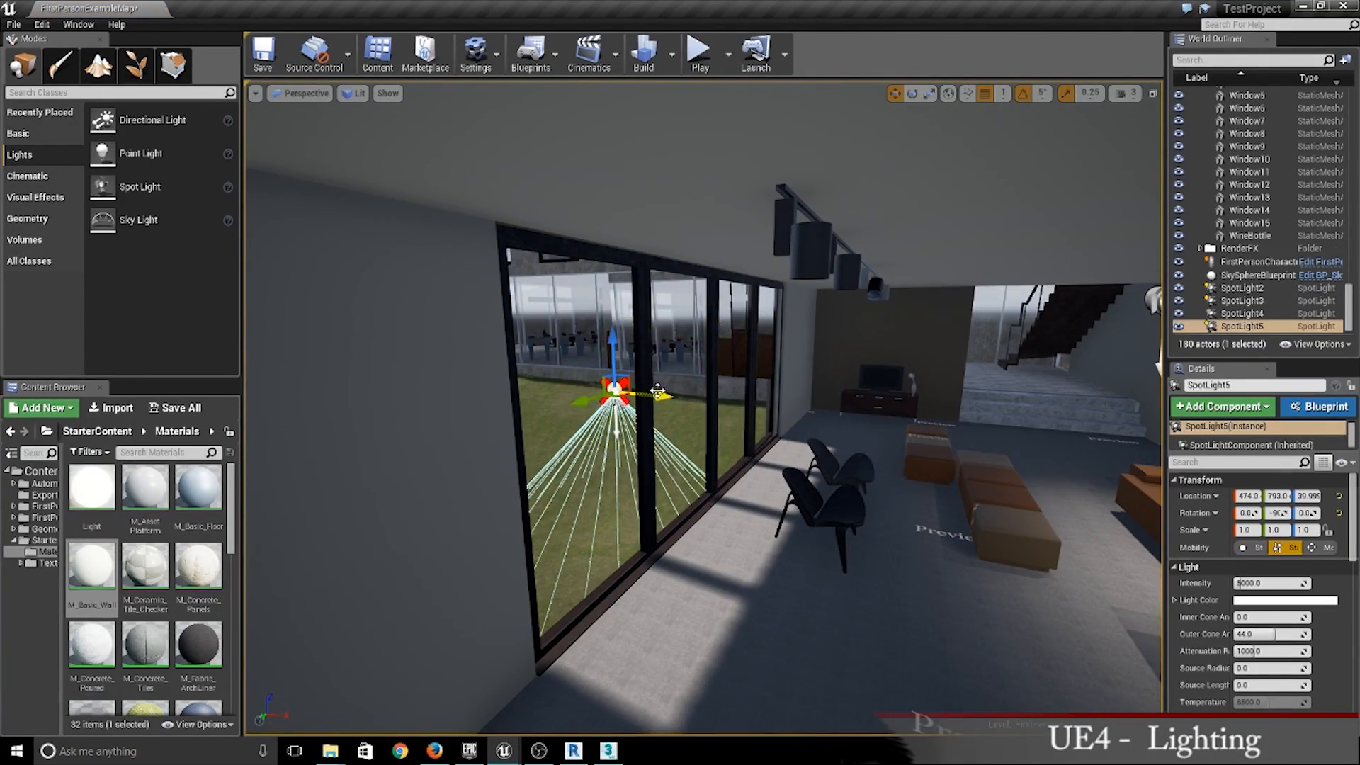
pyautogui.moveTo(616, 389); pyautogui.dragTo(567, 354, button='right')
pyautogui.click(1250, 548)
# Step: Move the fifth spotlight under the end fixture of the opposite track, at about X 868, Y 1224, Z 180
pyautogui.moveTo(680, 396); pyautogui.dragTo(708, 411, button='right')
pyautogui.moveTo(956, 463); pyautogui.dragTo(388, 533)
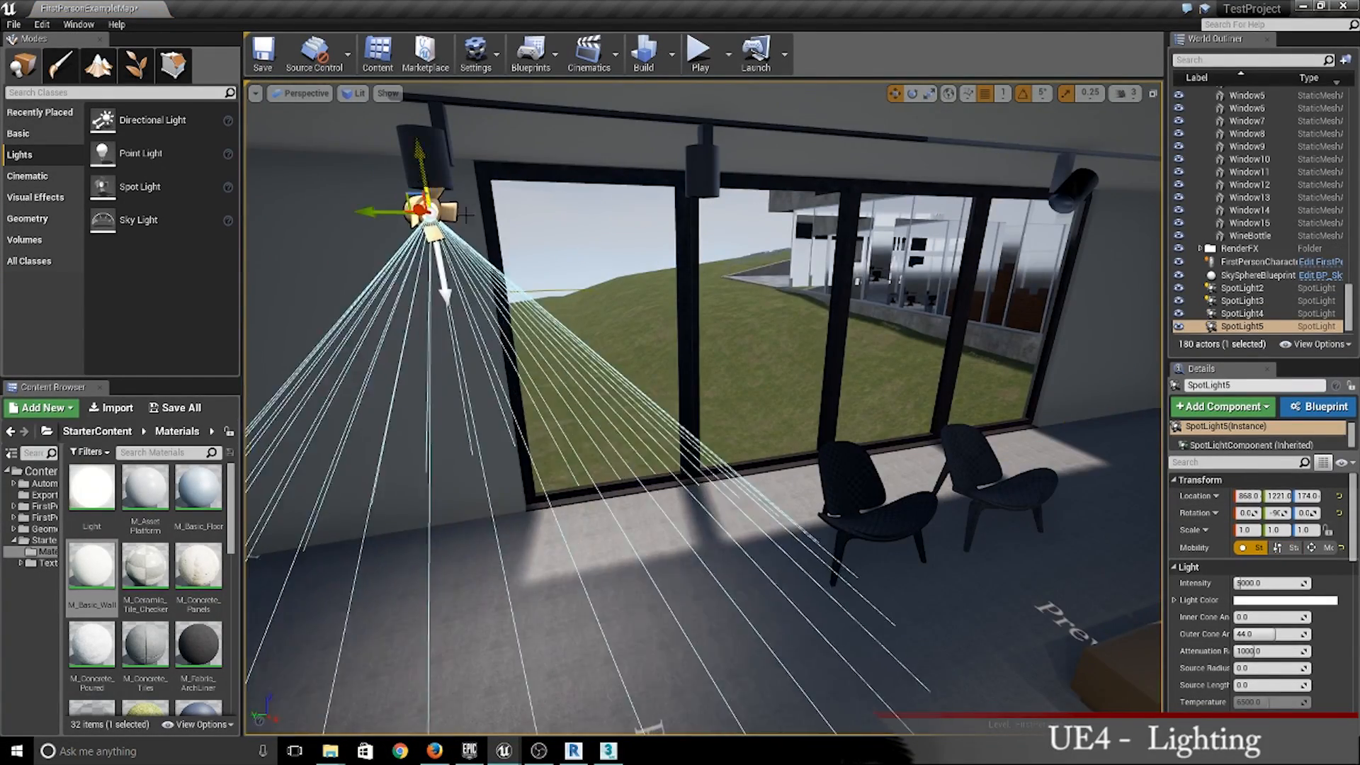
pyautogui.moveTo(465, 215); pyautogui.dragTo(638, 241, button='right')
pyautogui.moveTo(637, 241); pyautogui.dragTo(638, 218)
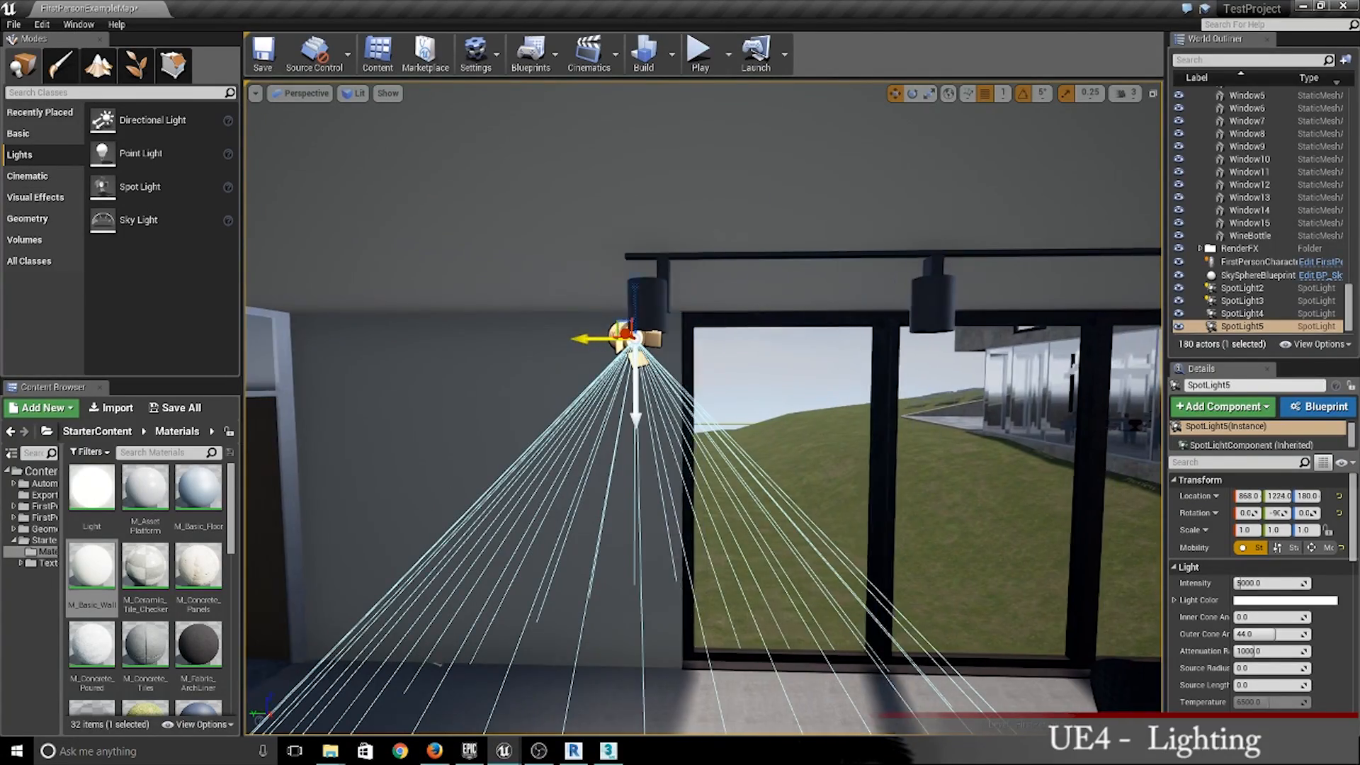
# Step: Duplicate the fifth spotlight along the track to the three remaining fixtures and tilt the copy under the angled fixture
pyautogui.keyDown('alt'); pyautogui.moveTo(587, 338); pyautogui.dragTo(873, 337); pyautogui.keyUp('alt')
pyautogui.moveTo(873, 337); pyautogui.dragTo(991, 361, button='right')
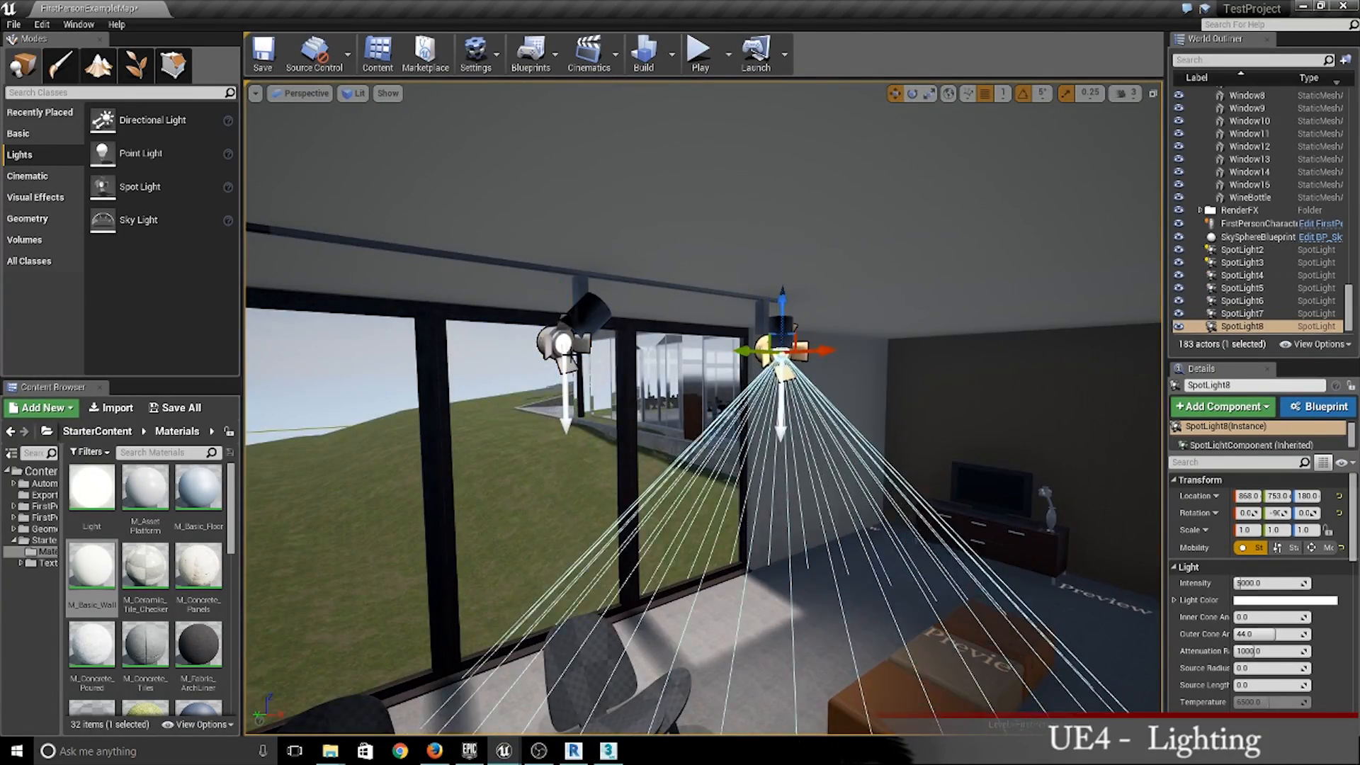
pyautogui.moveTo(801, 513); pyautogui.dragTo(78, 474, button='right')
pyautogui.click(801, 513)
pyautogui.moveTo(850, 385); pyautogui.dragTo(885, 384, button='right')
# Step: Select SpotLight2 through SpotLight8 and set their mobility to Static
pyautogui.click(859, 322)
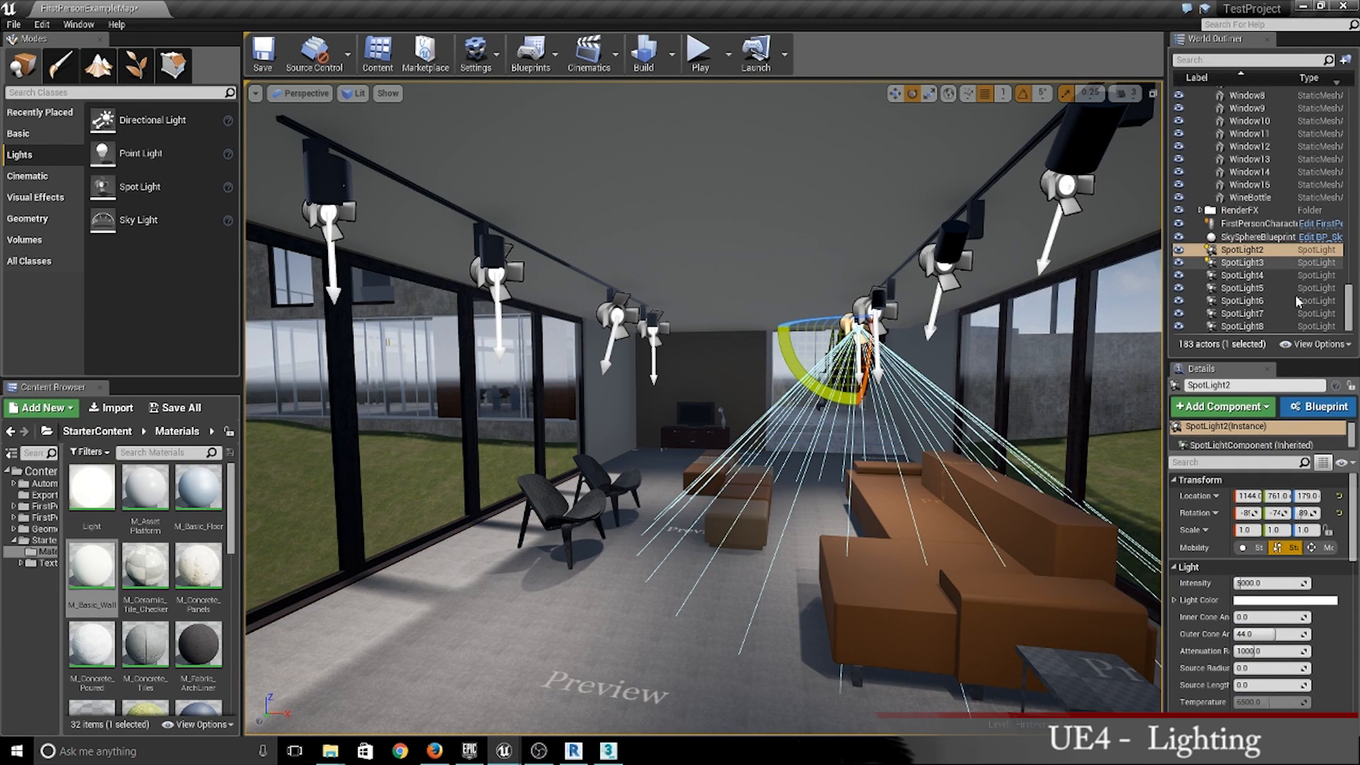
pyautogui.keyDown('ctrl'); pyautogui.click(1242, 262); pyautogui.keyUp('ctrl')
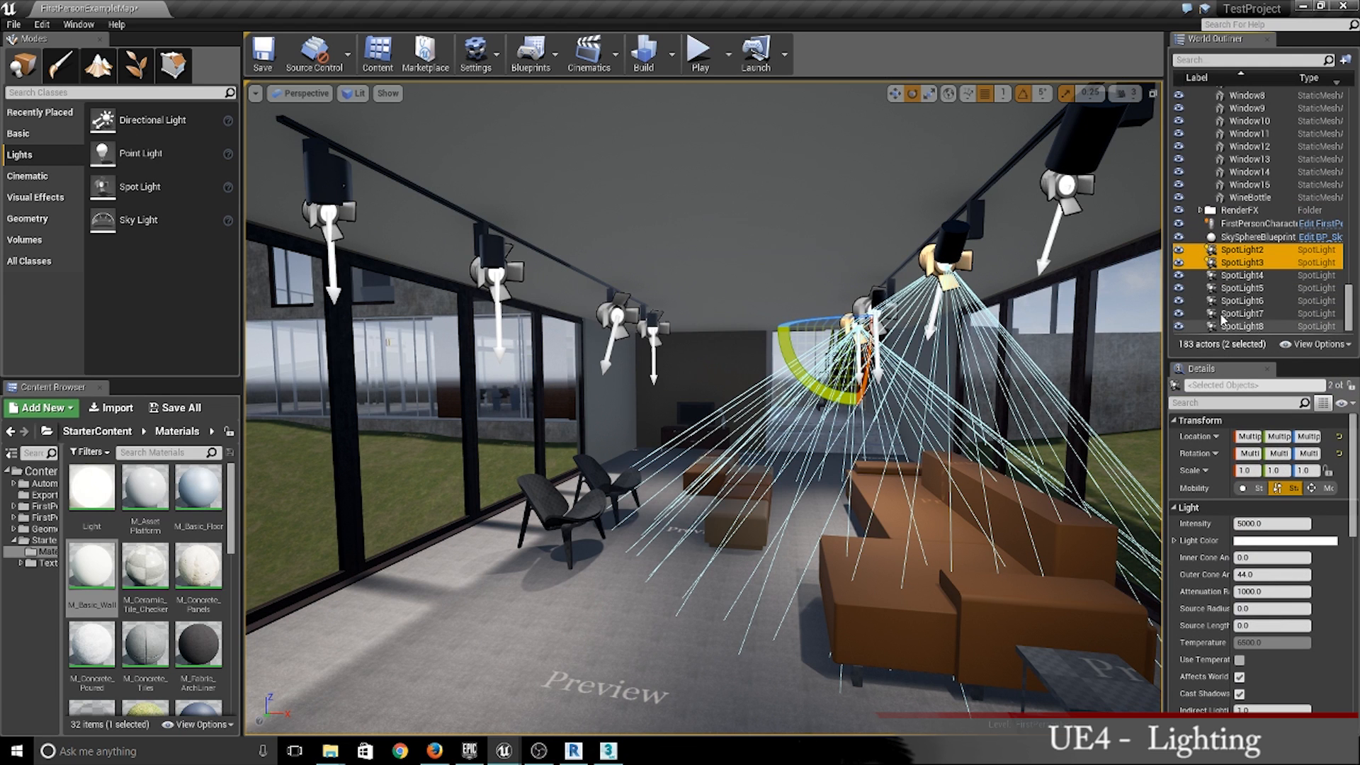
pyautogui.keyDown('shift'); pyautogui.click(1225, 326); pyautogui.keyUp('shift')
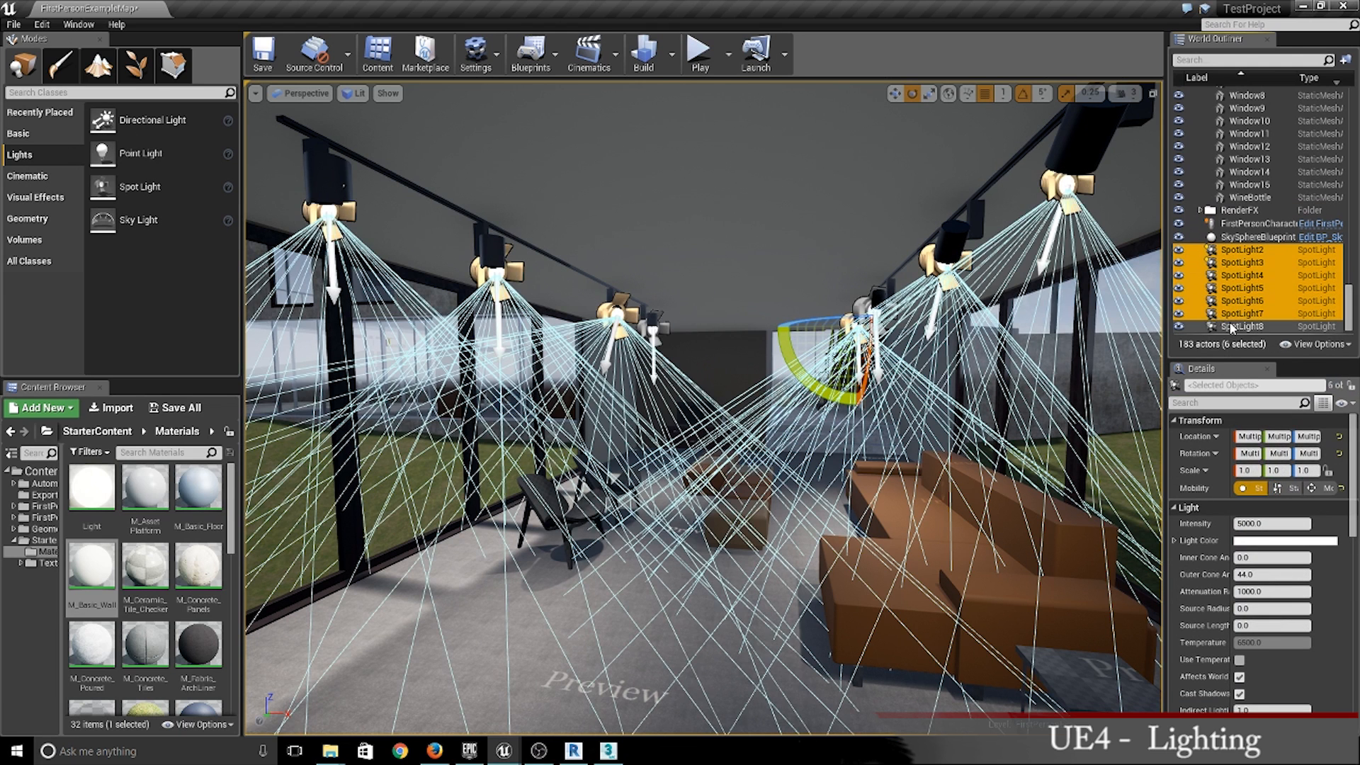
pyautogui.click(1253, 493)
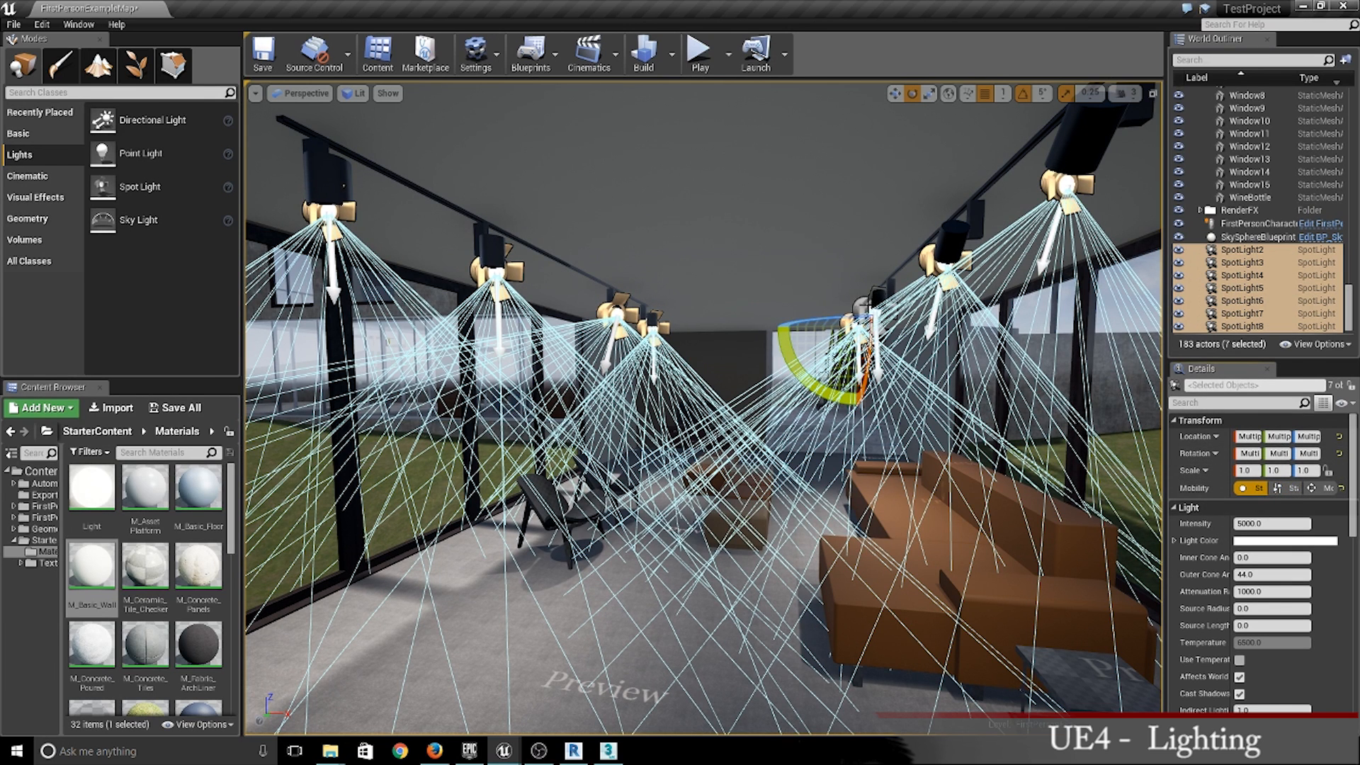
# Step: Add the original spotlight from the Lighting folder to the selection and collapse the Model folder
pyautogui.keyDown('ctrl'); pyautogui.click(866, 305); pyautogui.keyUp('ctrl')
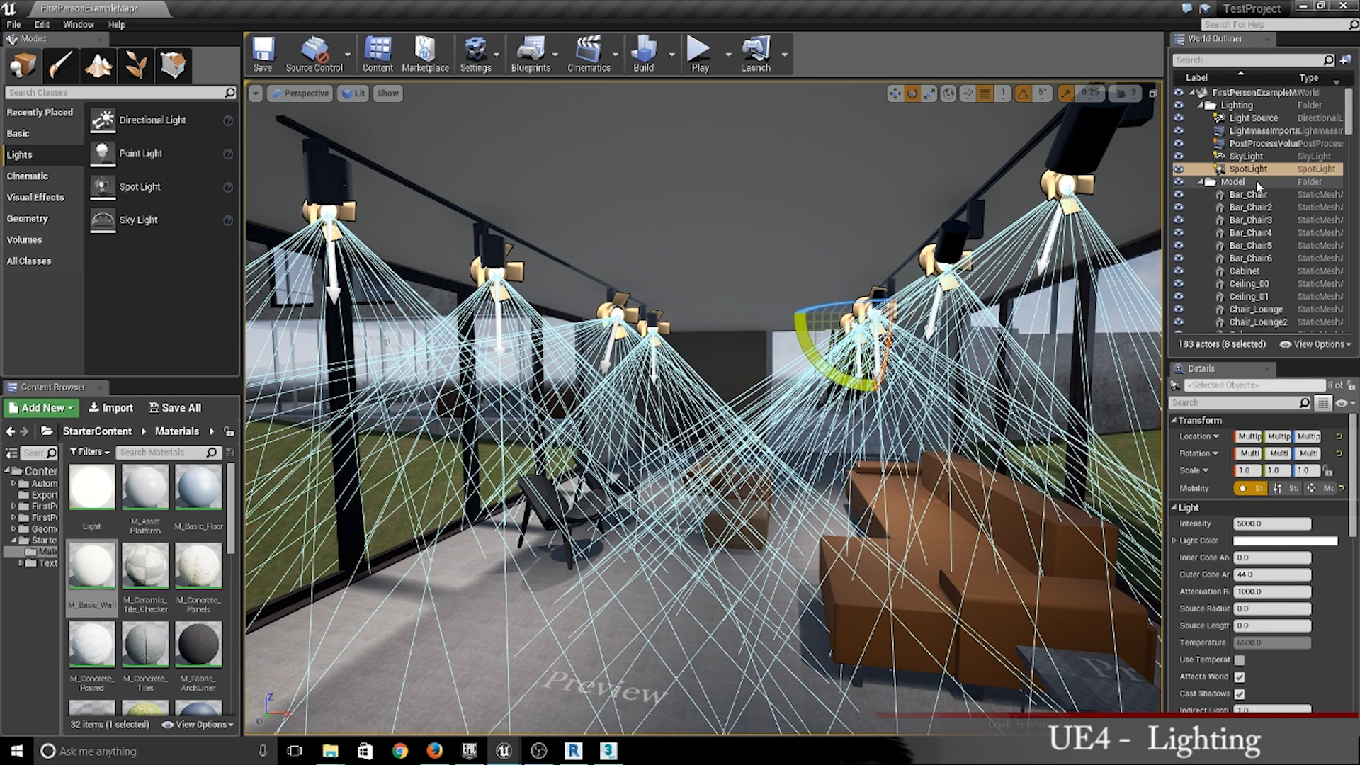
pyautogui.moveTo(1247, 169)
pyautogui.mouseDown()
pyautogui.moveTo(1244, 185)
pyautogui.moveTo(1244, 172)
pyautogui.mouseUp()
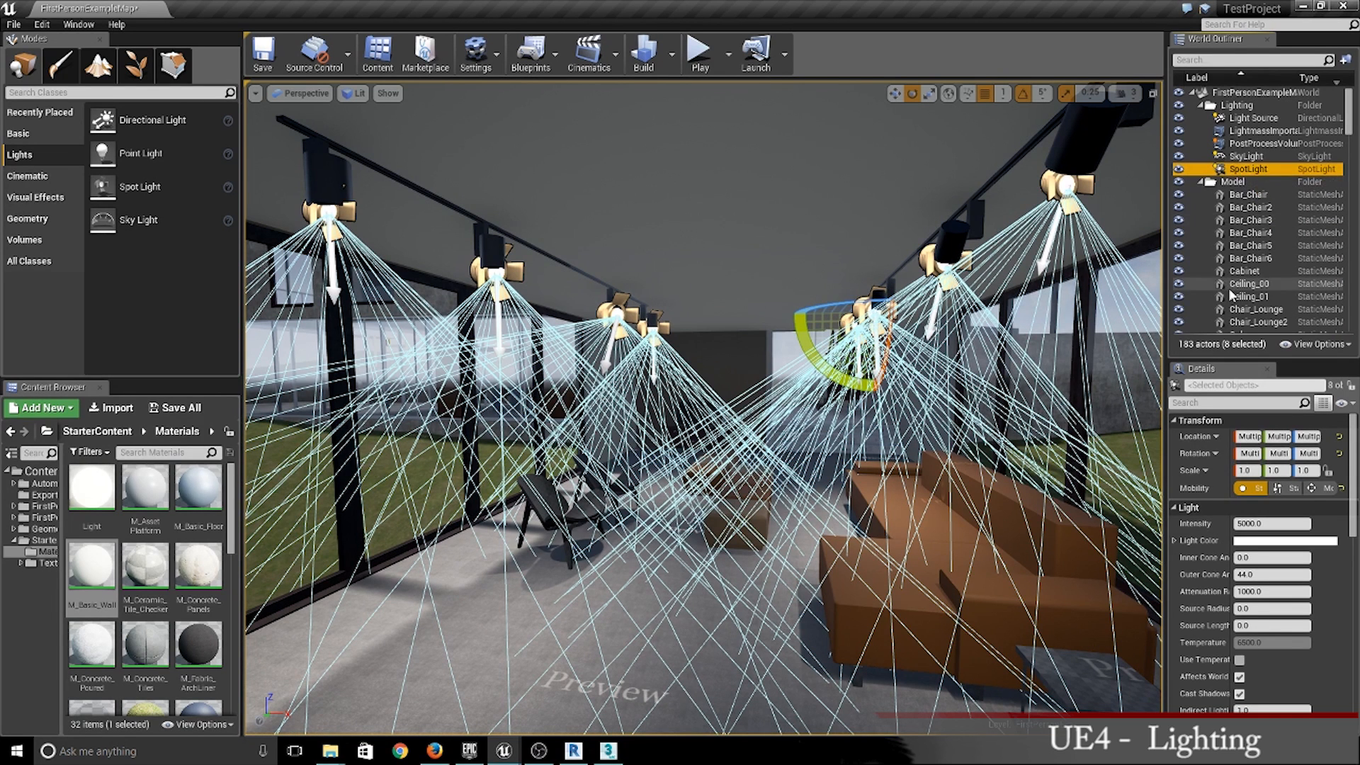
pyautogui.scroll(-17, 1232, 290)
pyautogui.scroll(5, 1211, 170)
pyautogui.scroll(8, 1212, 170)
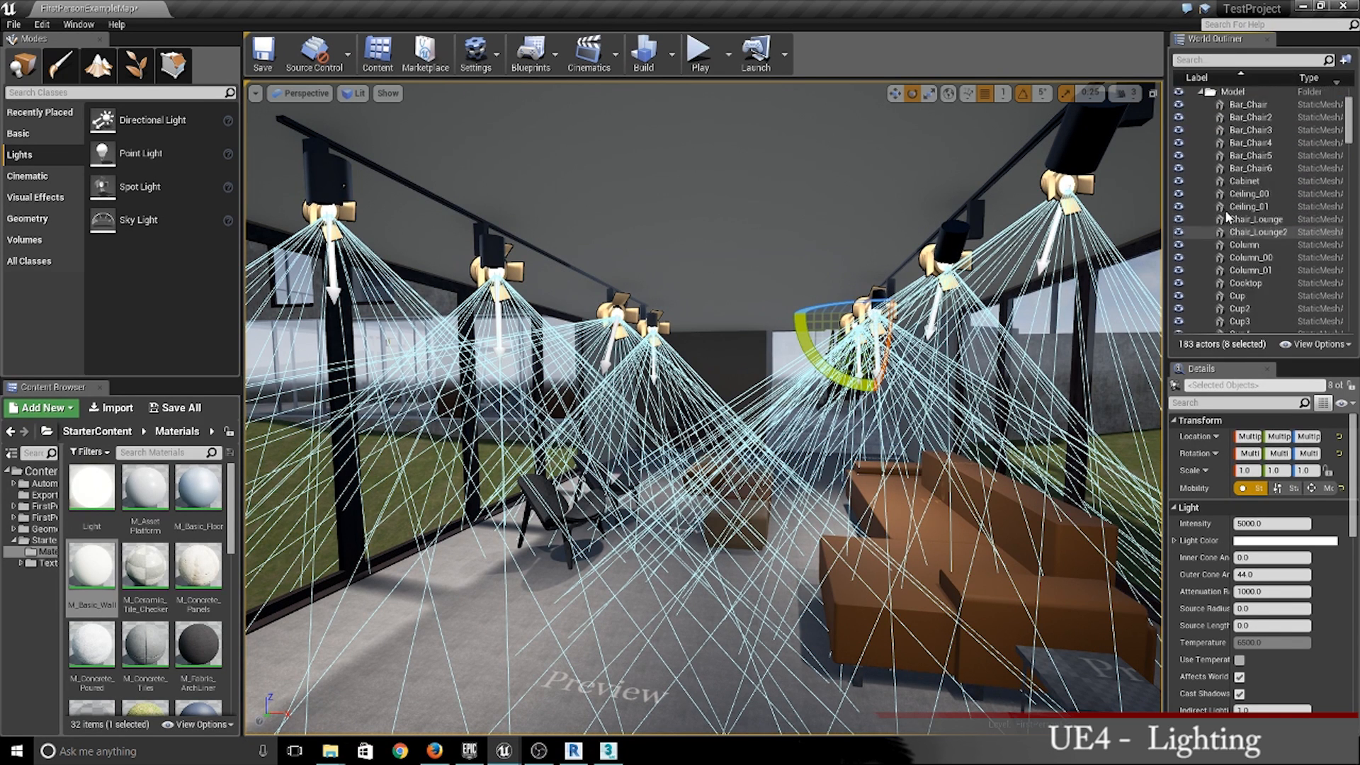
pyautogui.click(1202, 181)
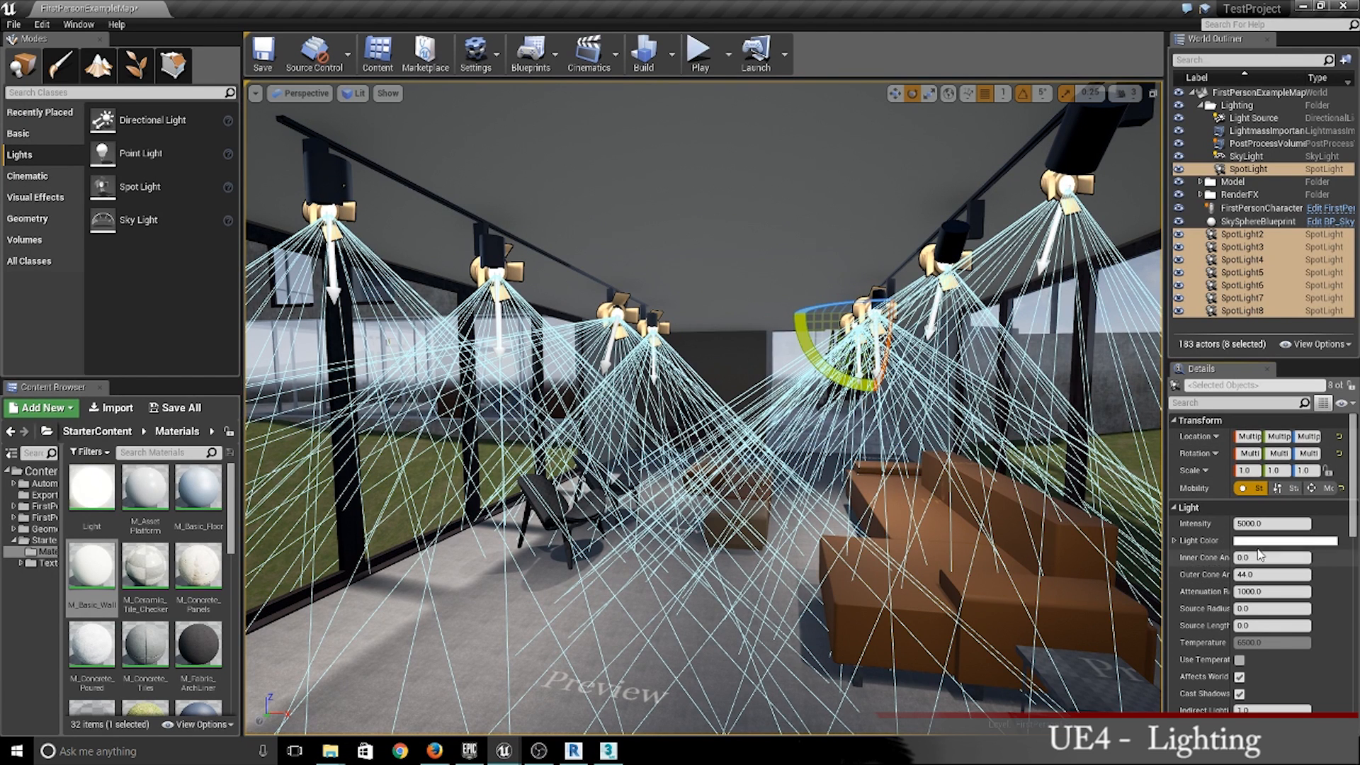
# Step: Set the intensity of all selected spotlights to 7000
pyautogui.click(1289, 524)
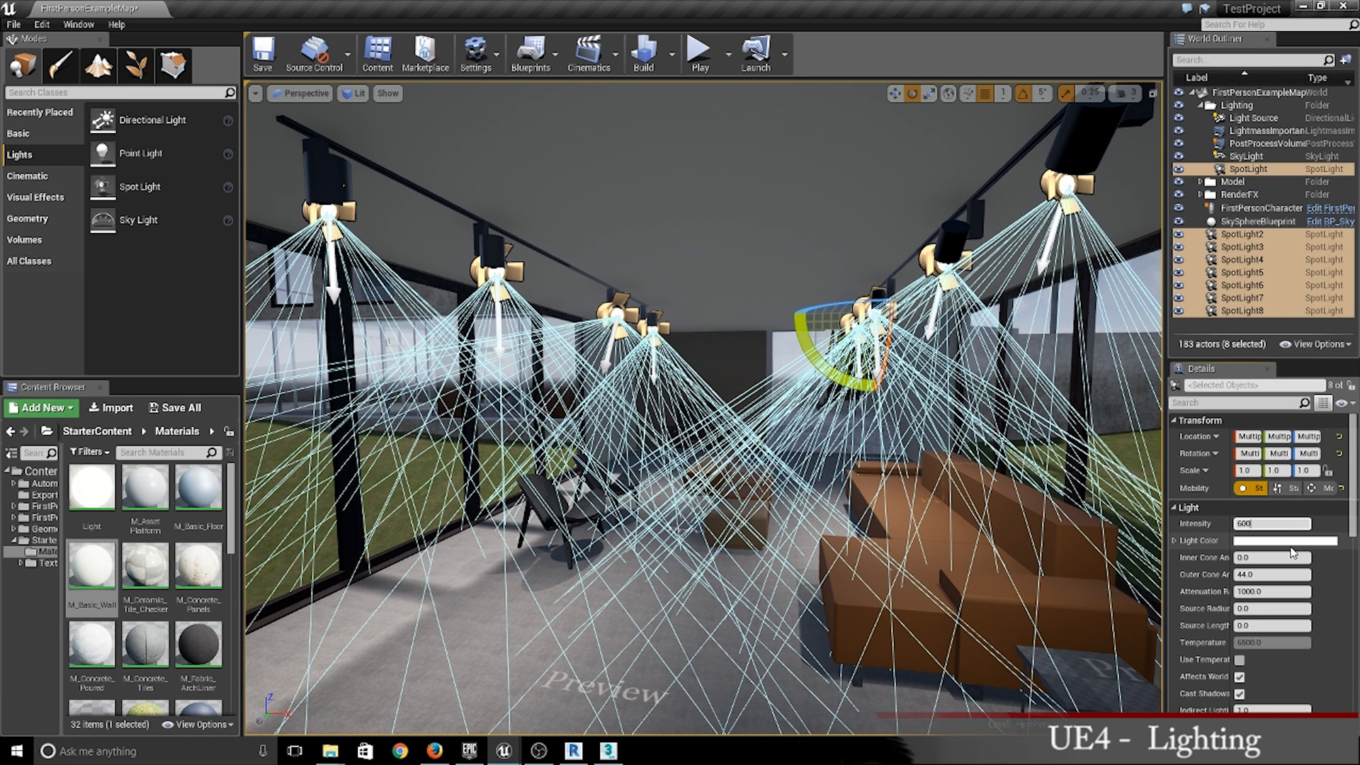
pyautogui.press('Return')
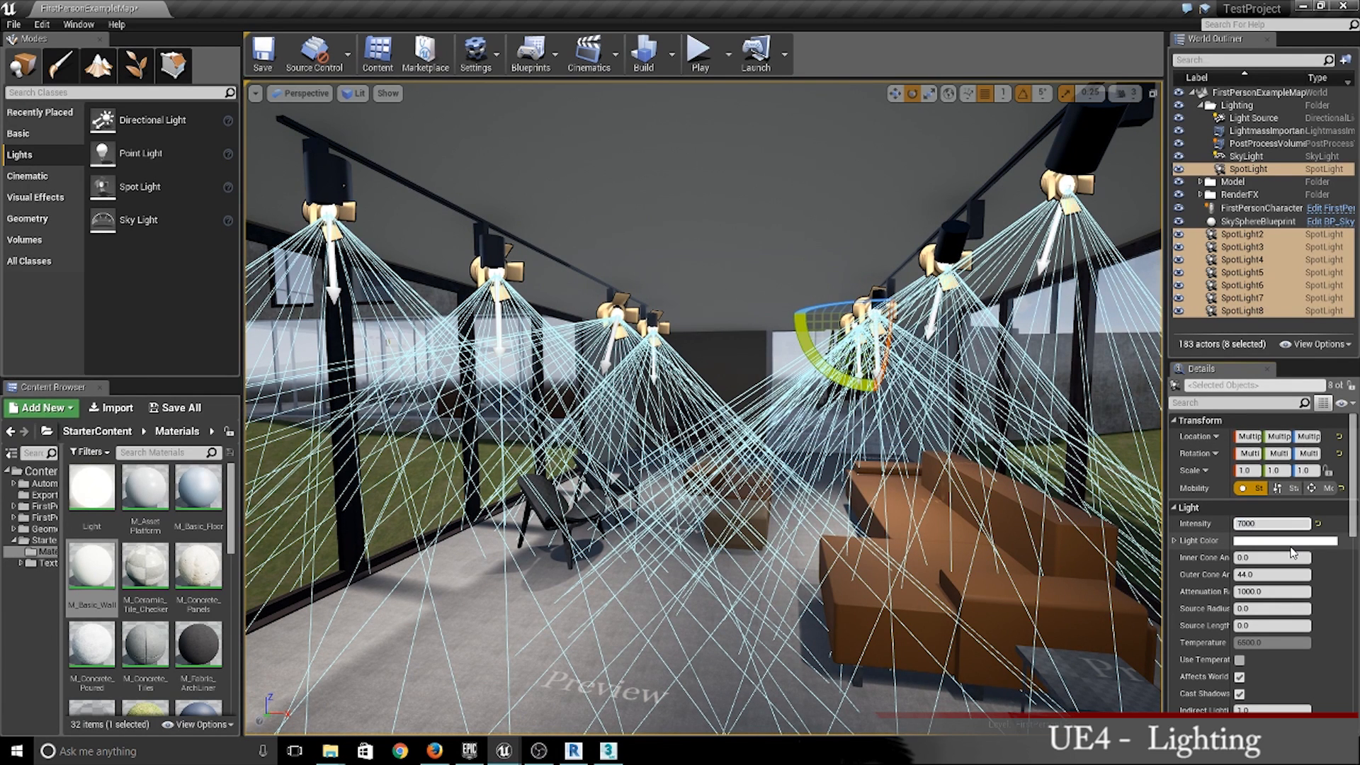
pyautogui.press('Return')
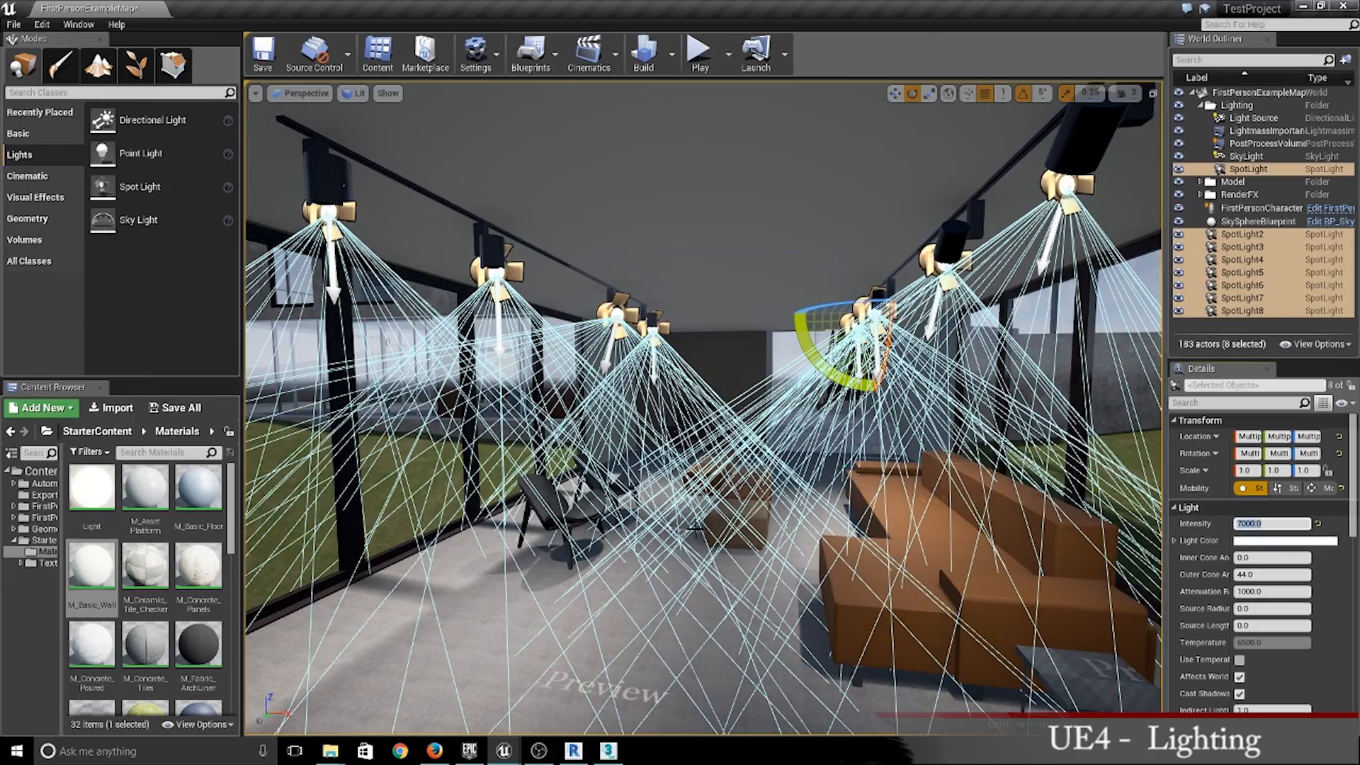
# Step: Review the Light, Light Profiles and Lightmass settings of the selected spotlights
pyautogui.moveTo(737, 425); pyautogui.dragTo(750, 457, button='right')
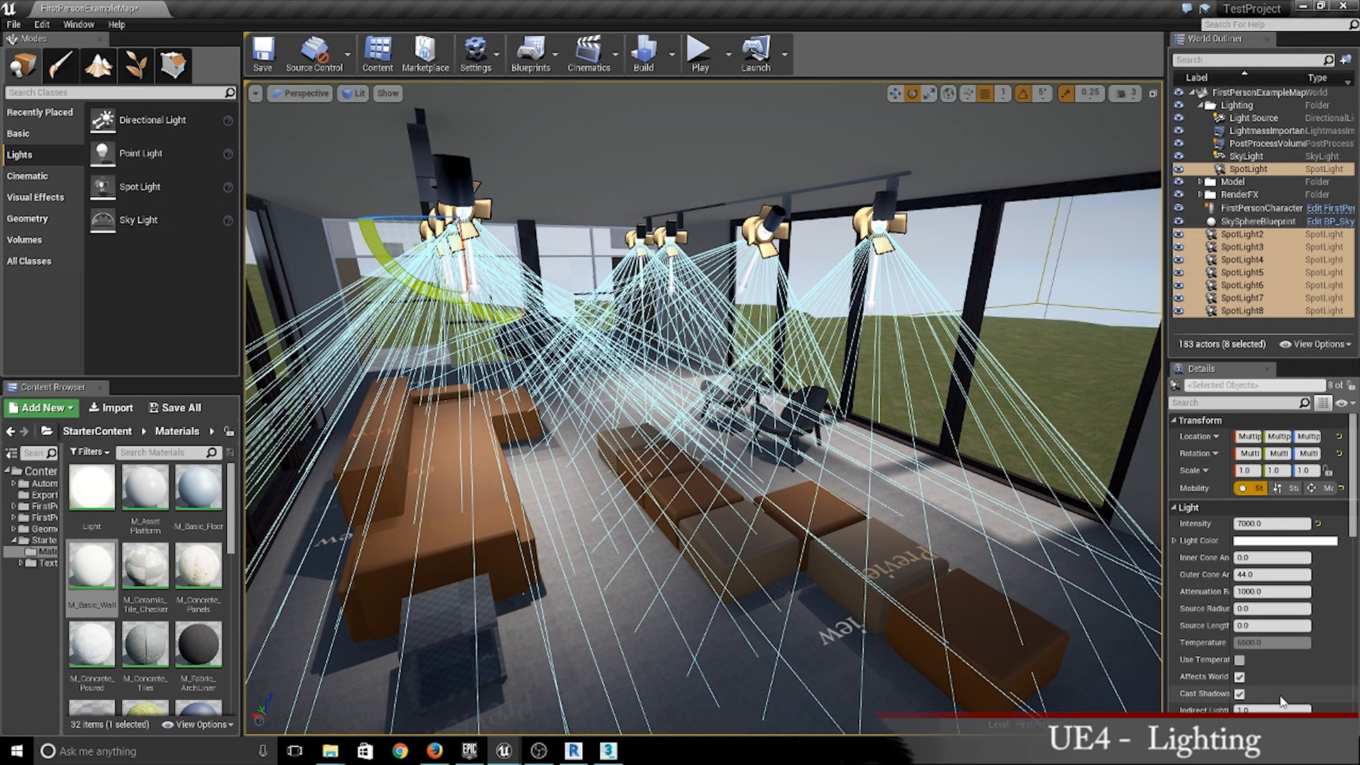
pyautogui.scroll(-3, 1283, 644)
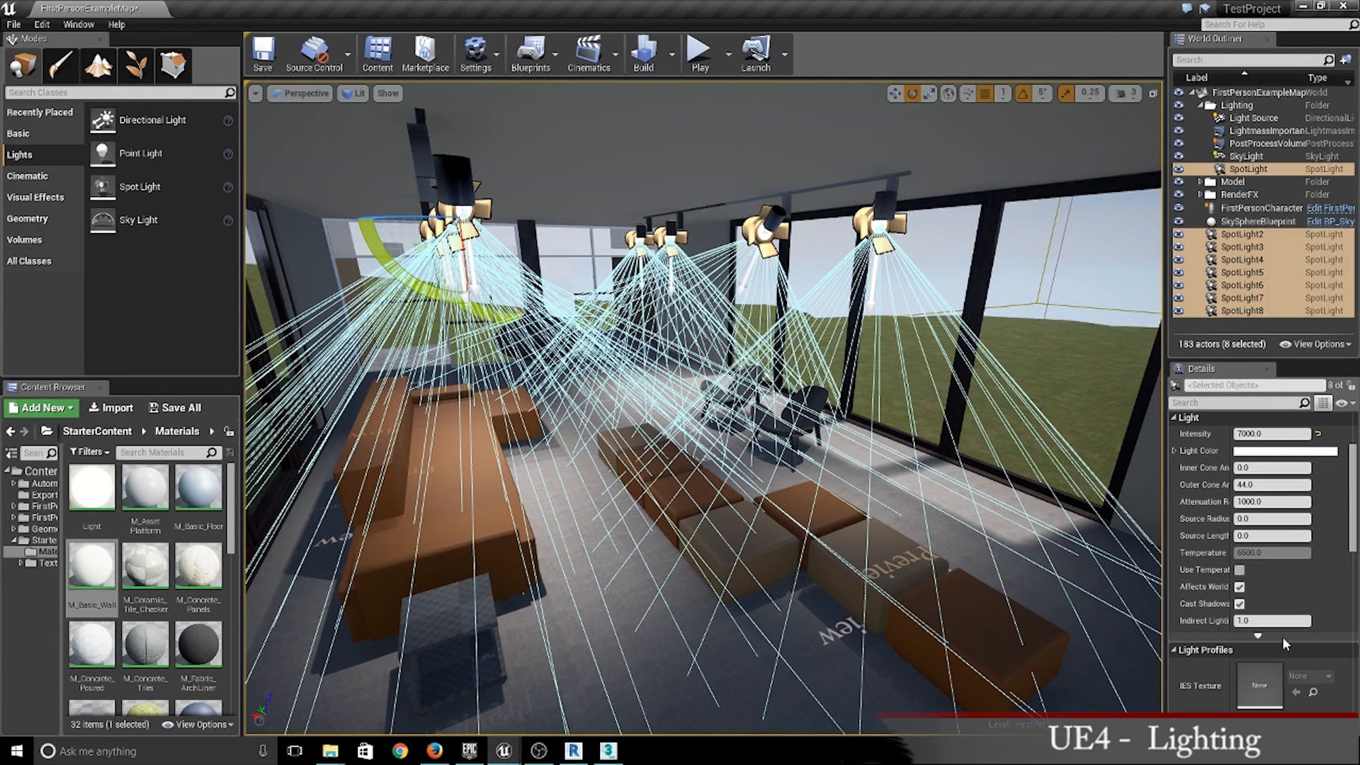
pyautogui.scroll(-3, 1282, 636)
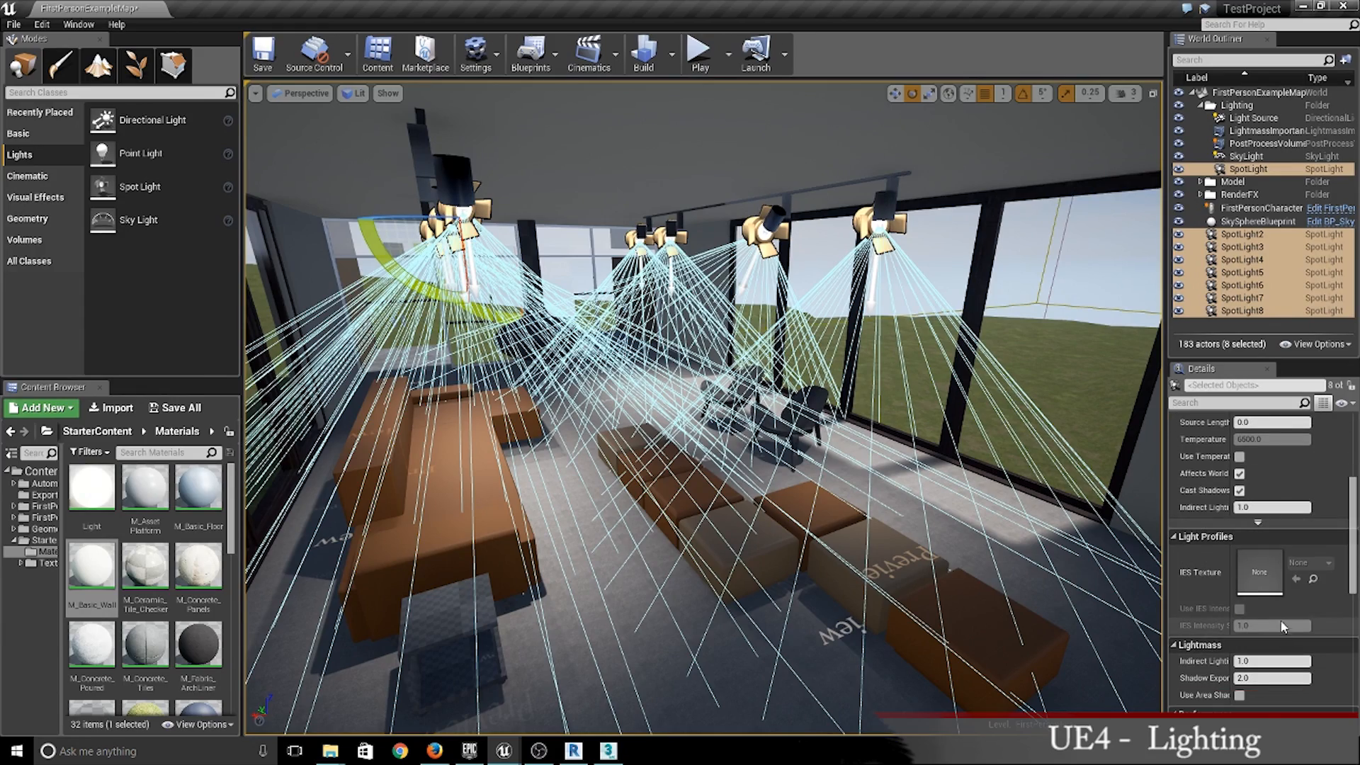
pyautogui.scroll(-3, 1283, 632)
pyautogui.scroll(9, 1266, 608)
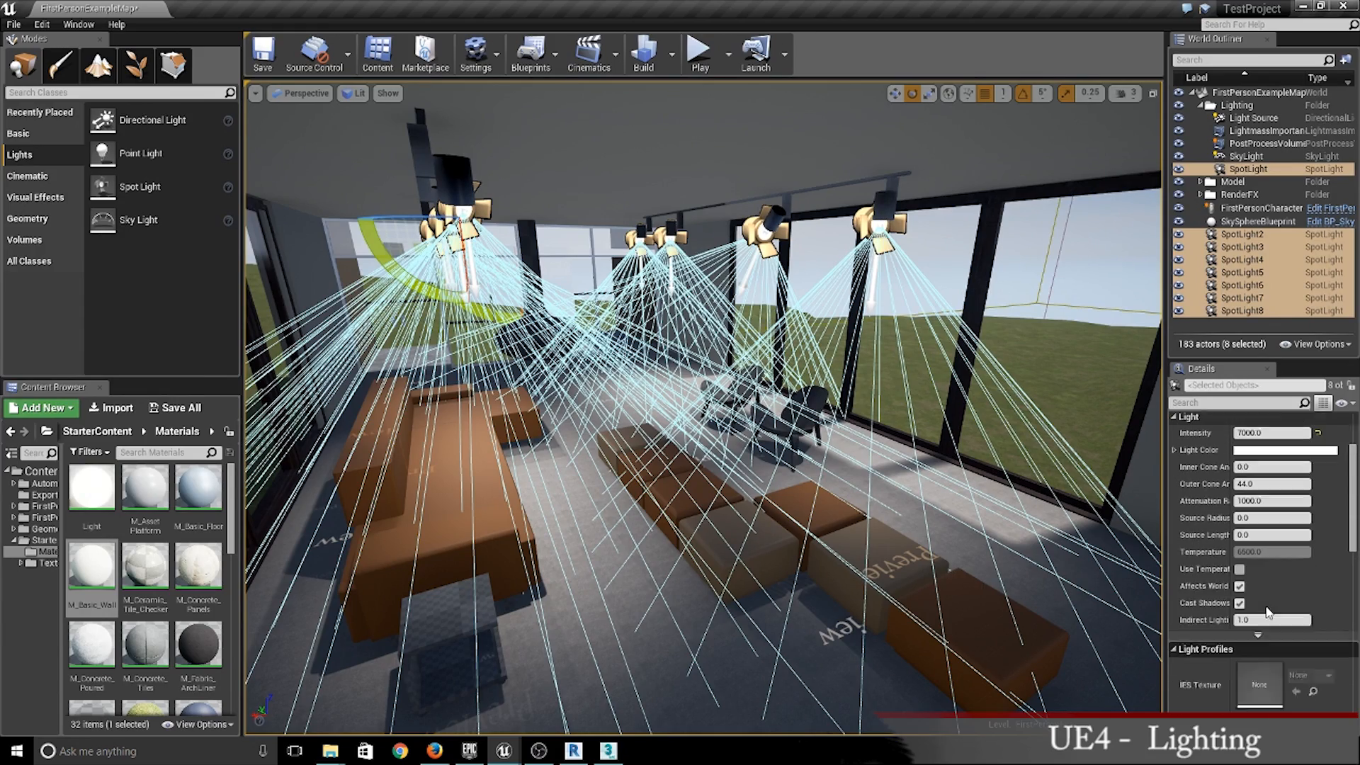
# Step: Place a point light in the kitchen and position it just below the hanging linear fixture above the counters
pyautogui.moveTo(920, 489)
pyautogui.mouseDown(button='right')
pyautogui.moveTo(913, 397)
pyautogui.moveTo(942, 432)
pyautogui.moveTo(865, 485)
pyautogui.moveTo(992, 524)
pyautogui.moveTo(1151, 528)
pyautogui.moveTo(1076, 566)
pyautogui.moveTo(1133, 510)
pyautogui.moveTo(1133, 474)
pyautogui.moveTo(1083, 499)
pyautogui.moveTo(913, 510)
pyautogui.moveTo(928, 503)
pyautogui.moveTo(911, 495)
pyautogui.mouseUp(button='right')
pyautogui.click(865, 485)
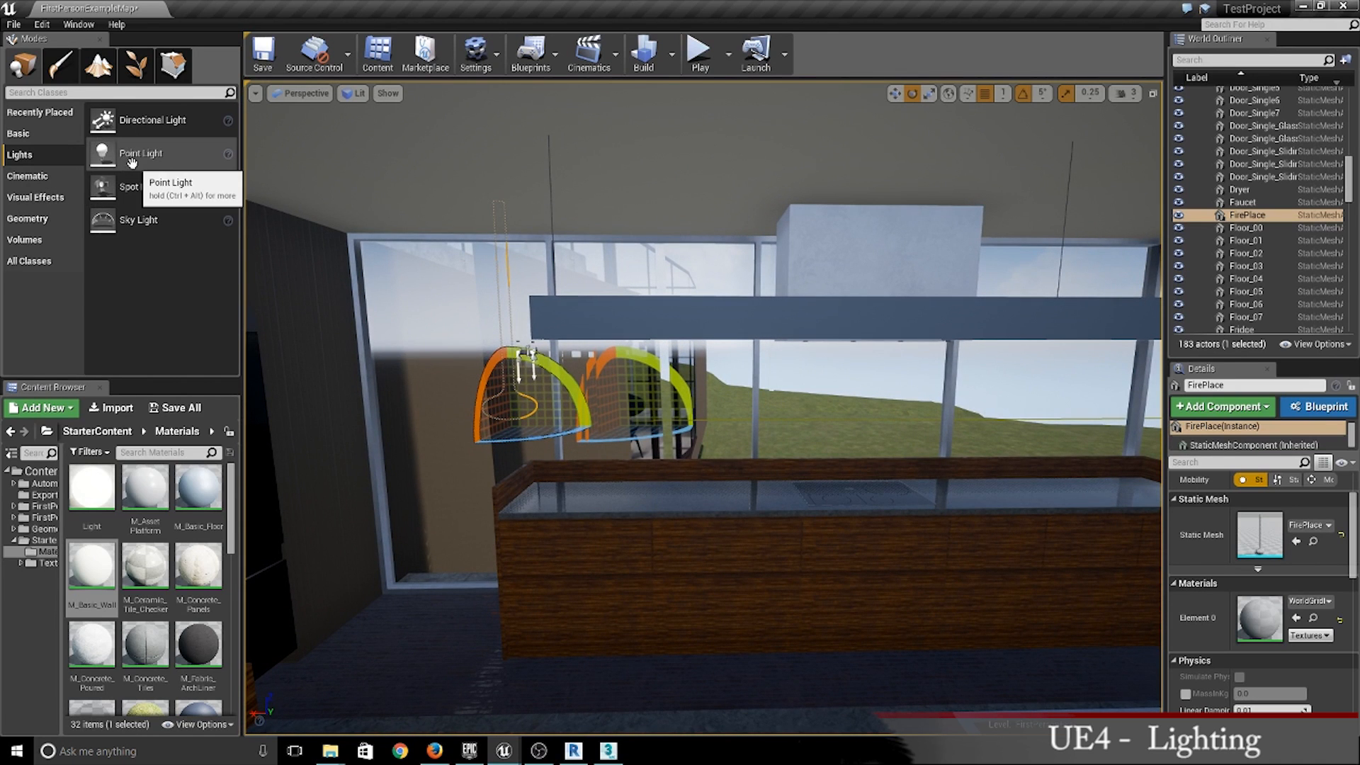
pyautogui.moveTo(848, 712); pyautogui.dragTo(823, 400)
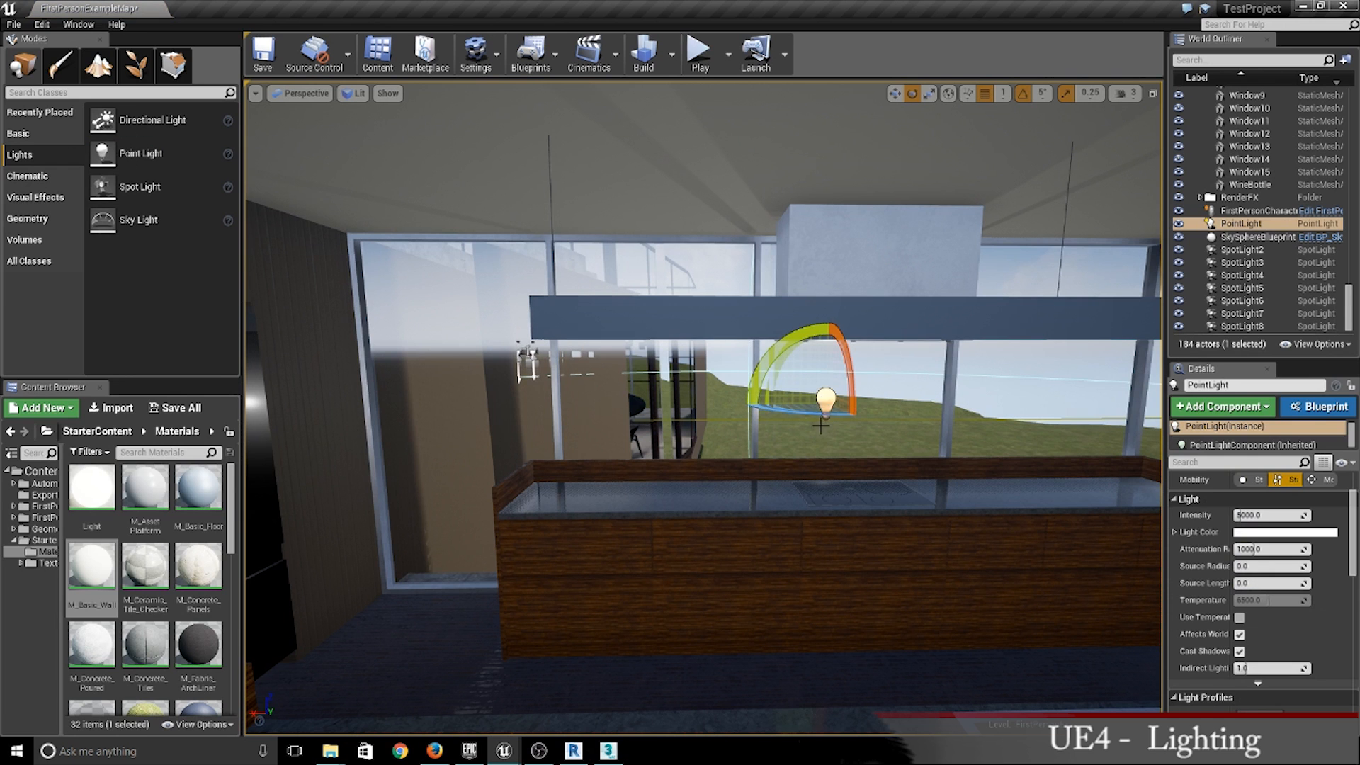
pyautogui.press('w')
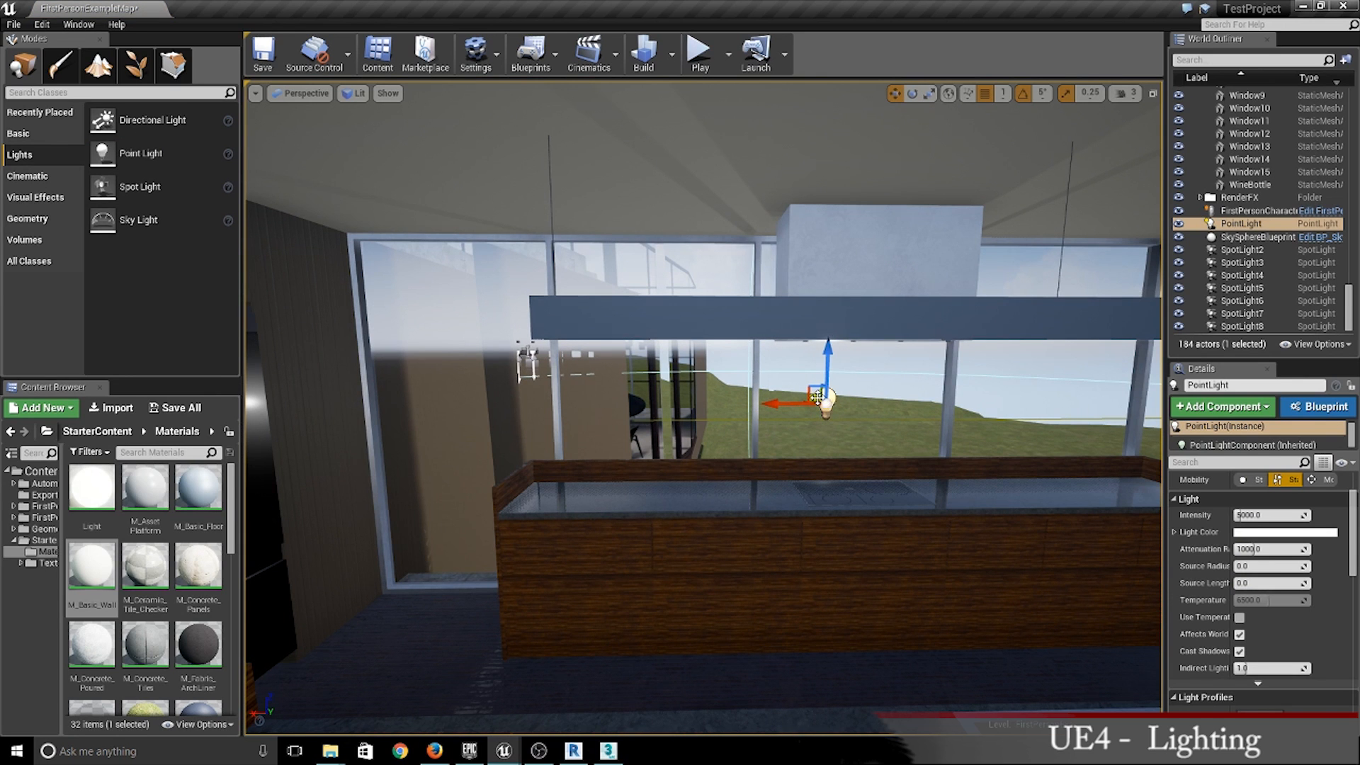
pyautogui.moveTo(818, 396); pyautogui.dragTo(985, 512)
pyautogui.moveTo(985, 511); pyautogui.dragTo(1196, 507, button='right')
pyautogui.moveTo(683, 463); pyautogui.dragTo(740, 464)
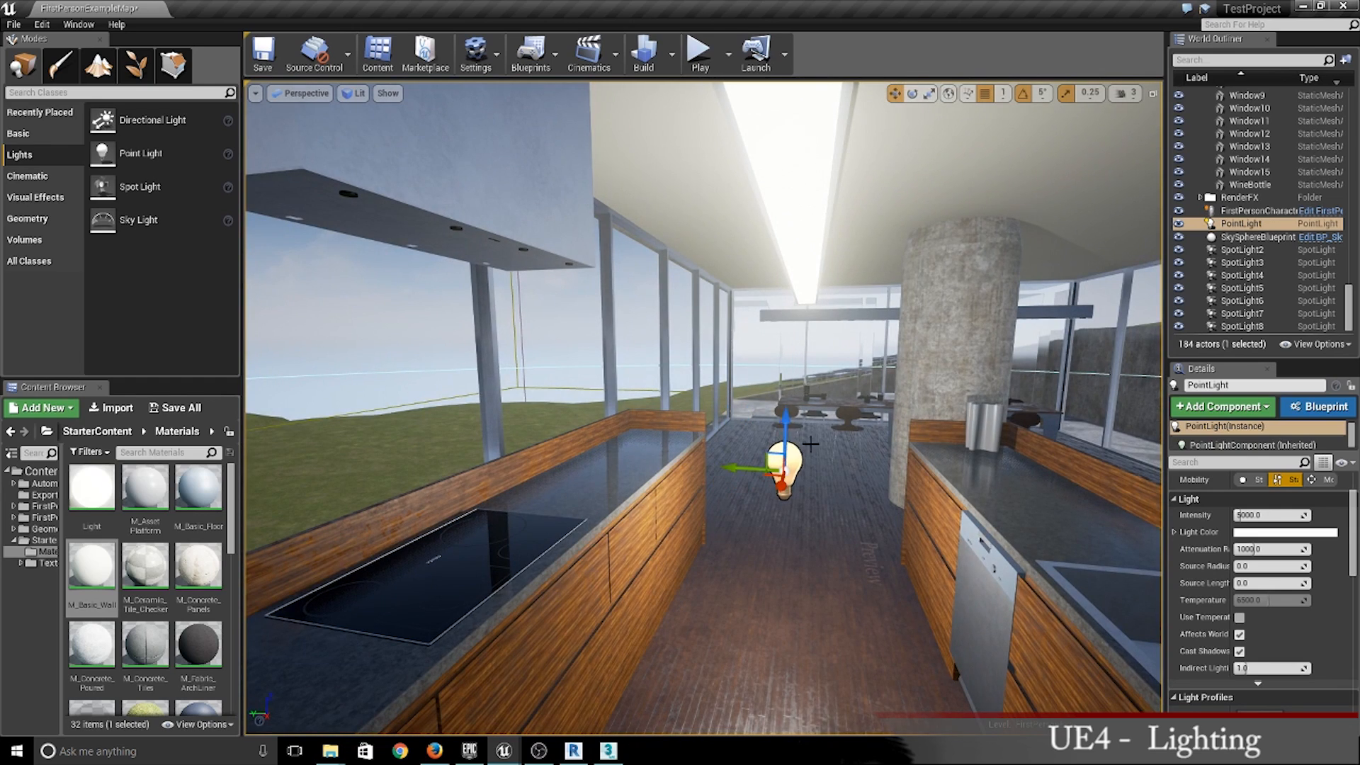
pyautogui.moveTo(782, 423); pyautogui.dragTo(779, 252)
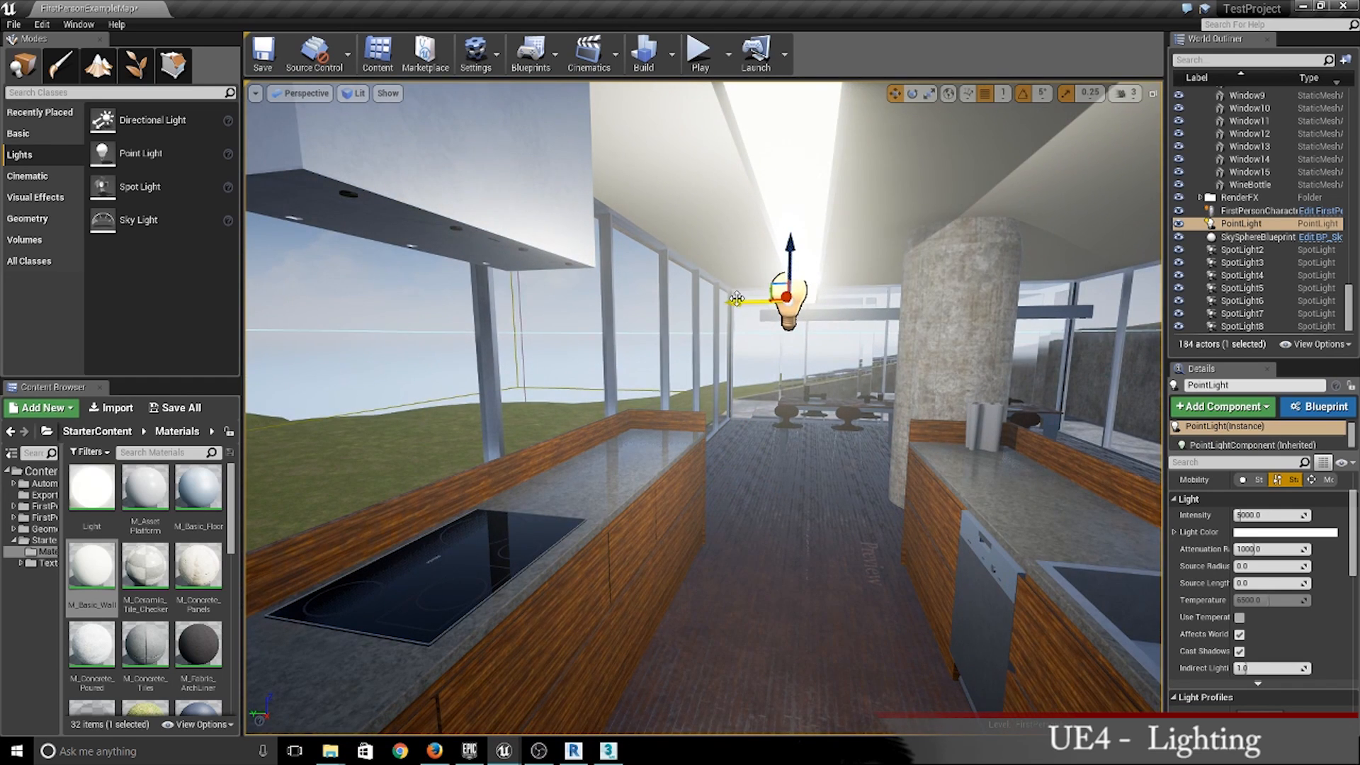
pyautogui.moveTo(737, 298); pyautogui.dragTo(753, 298)
# Step: Stretch the point light to a source radius of about 14 and source length of about 538.5, and center it along the fixture
pyautogui.moveTo(754, 299); pyautogui.dragTo(524, 301, button='right')
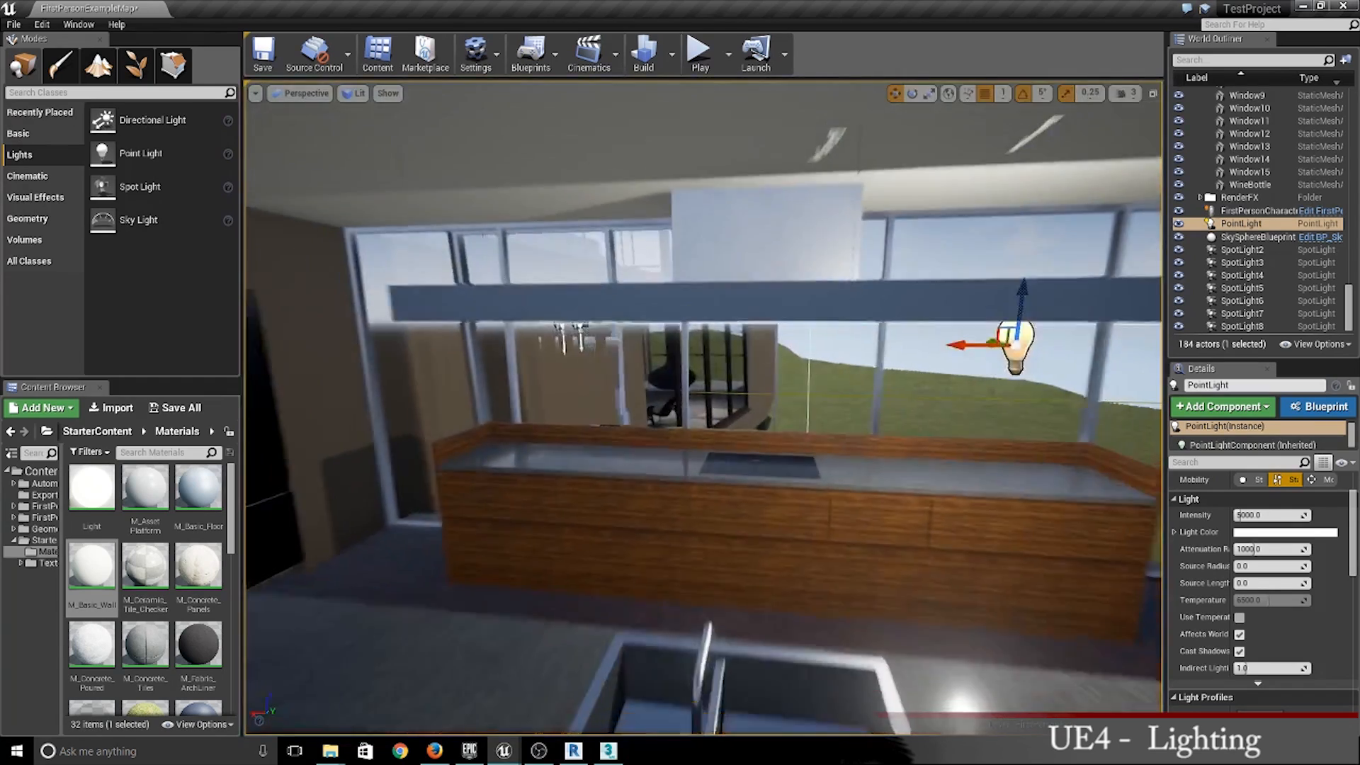
pyautogui.press('s')
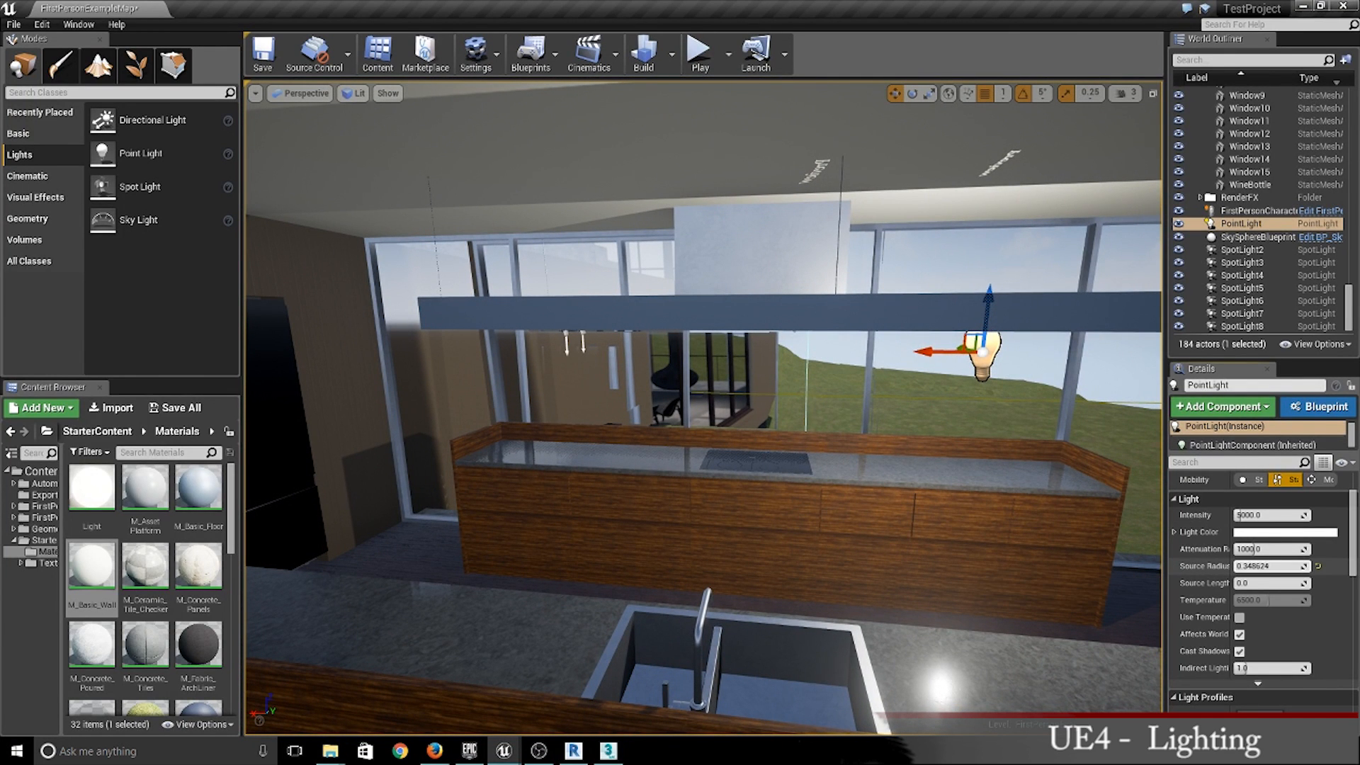
pyautogui.moveTo(1267, 566); pyautogui.dragTo(1292, 579)
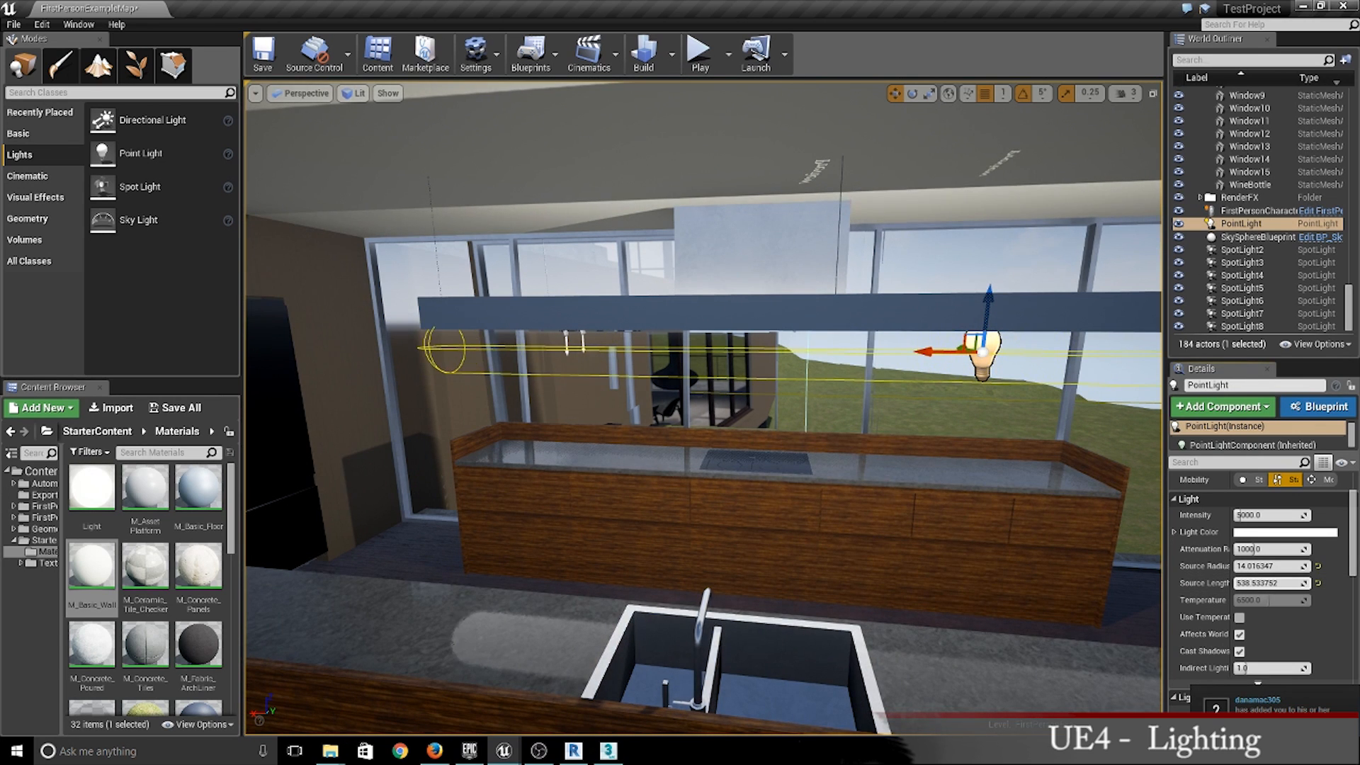
pyautogui.moveTo(921, 496)
pyautogui.mouseDown(button='right')
pyautogui.moveTo(1049, 538)
pyautogui.moveTo(928, 482)
pyautogui.mouseUp(button='right')
pyautogui.moveTo(686, 521)
pyautogui.mouseDown(button='right')
pyautogui.moveTo(737, 524)
pyautogui.moveTo(659, 520)
pyautogui.moveTo(685, 520)
pyautogui.mouseUp(button='right')
pyautogui.moveTo(668, 389); pyautogui.dragTo(586, 388)
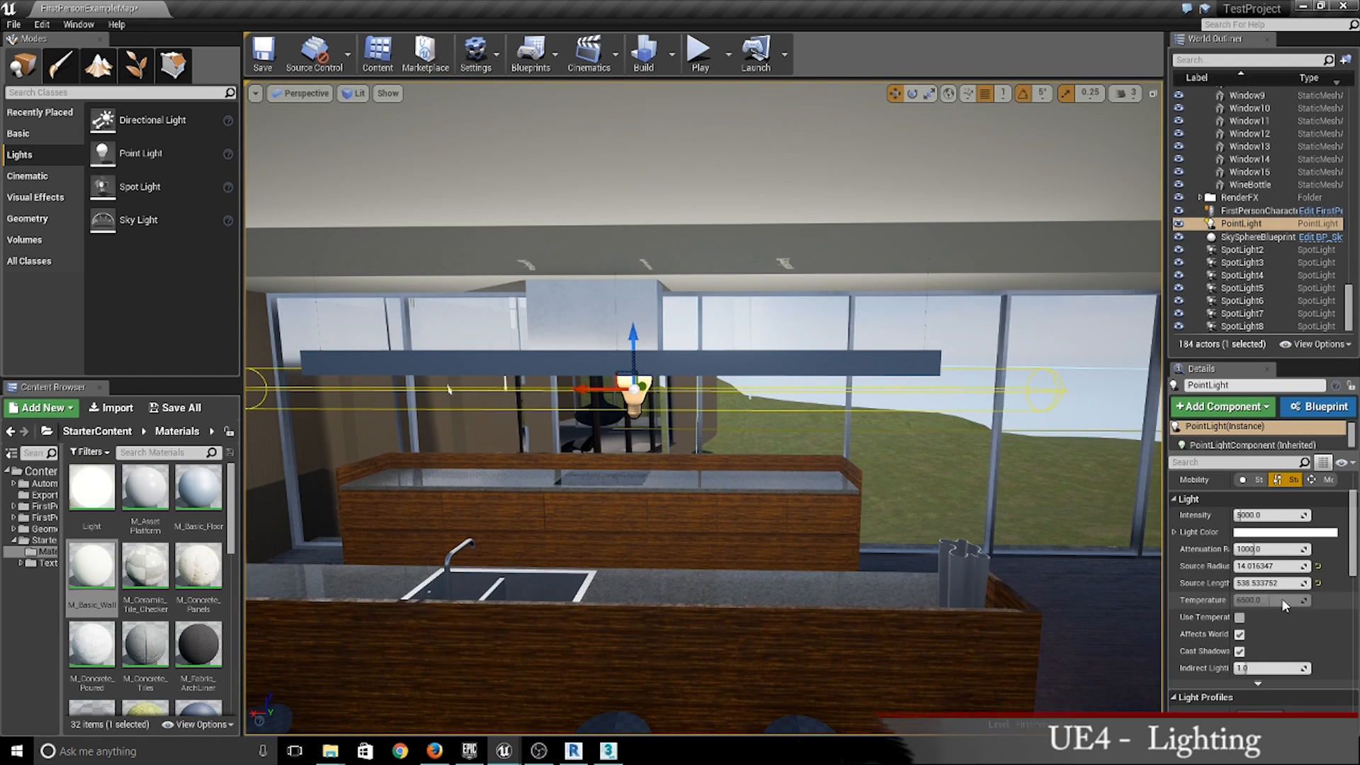
# Step: Set the point light's source length to about 389.7 and source radius to about 0.83, and raise it to the fixture's underside
pyautogui.moveTo(1275, 582); pyautogui.dragTo(1225, 582)
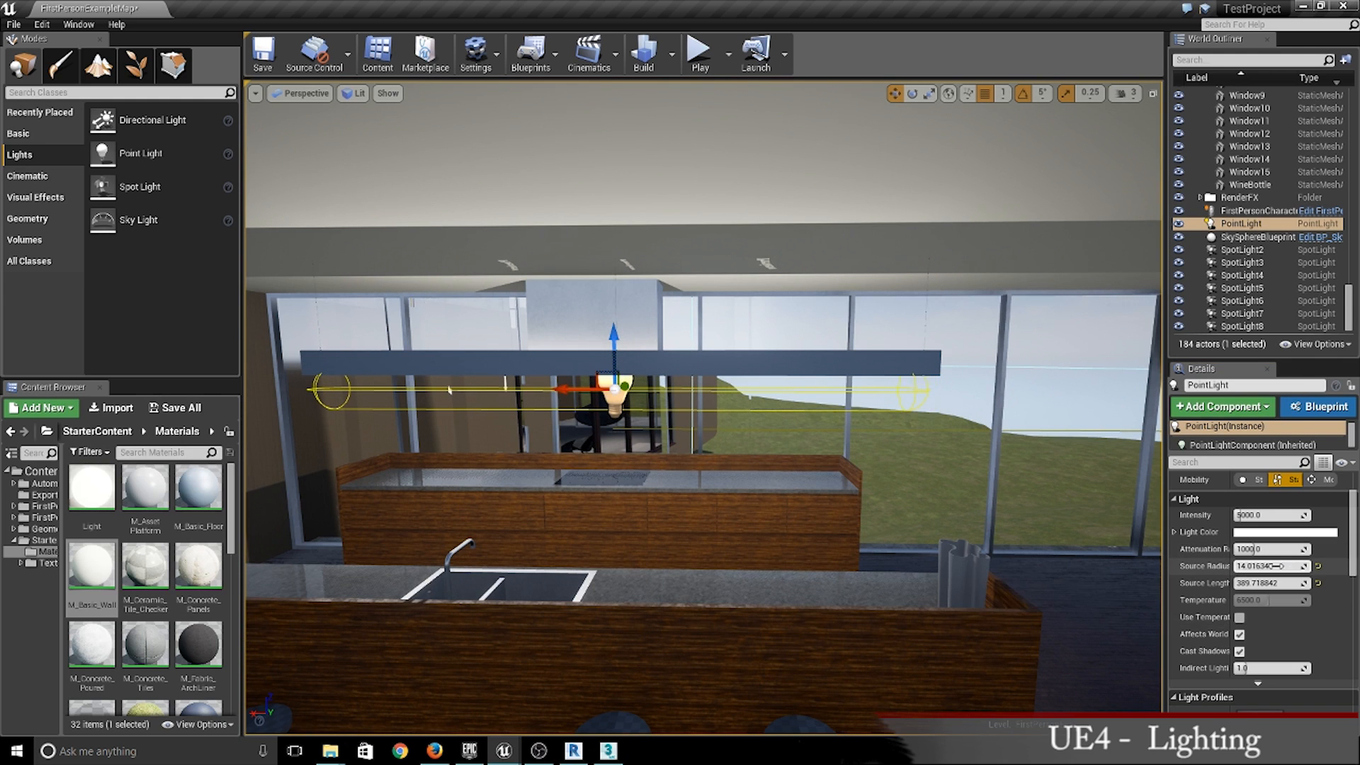
pyautogui.moveTo(1268, 565); pyautogui.dragTo(1250, 565)
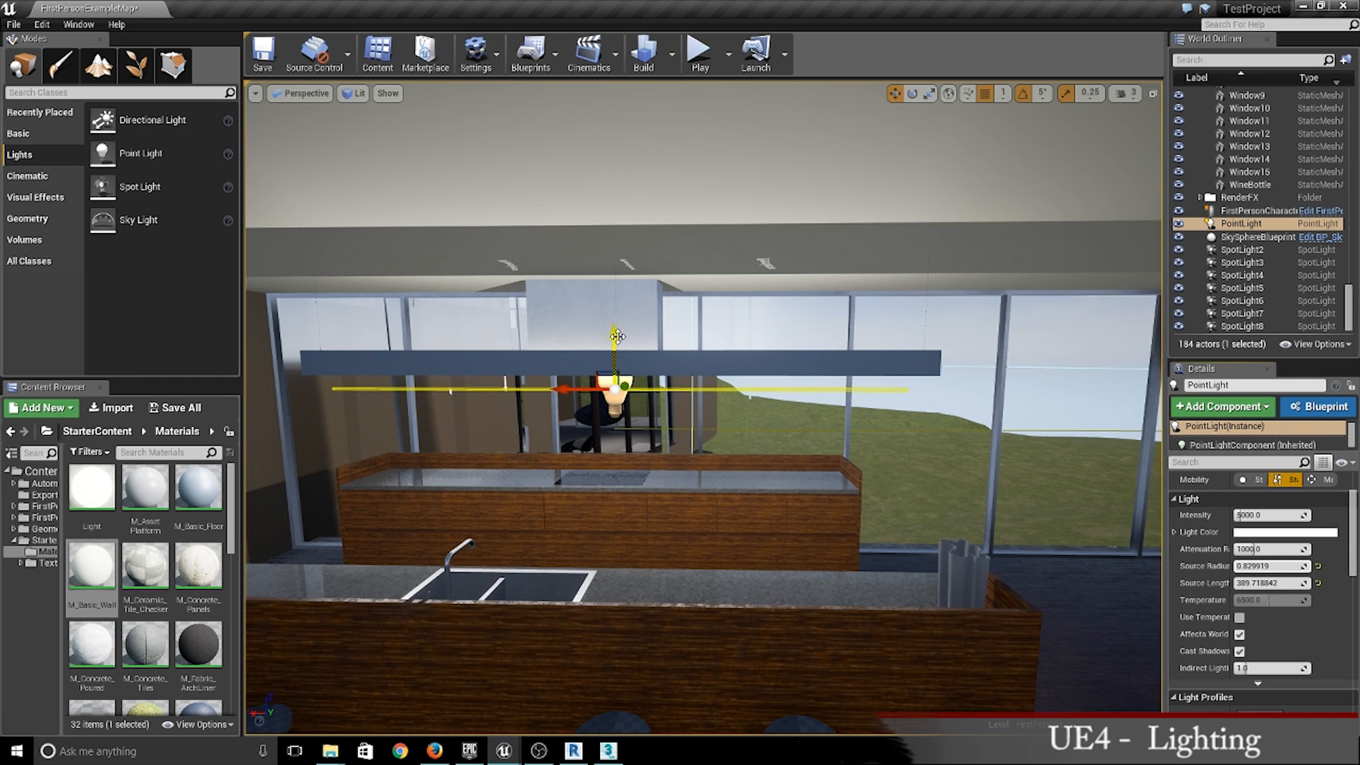
pyautogui.moveTo(617, 337); pyautogui.dragTo(607, 323)
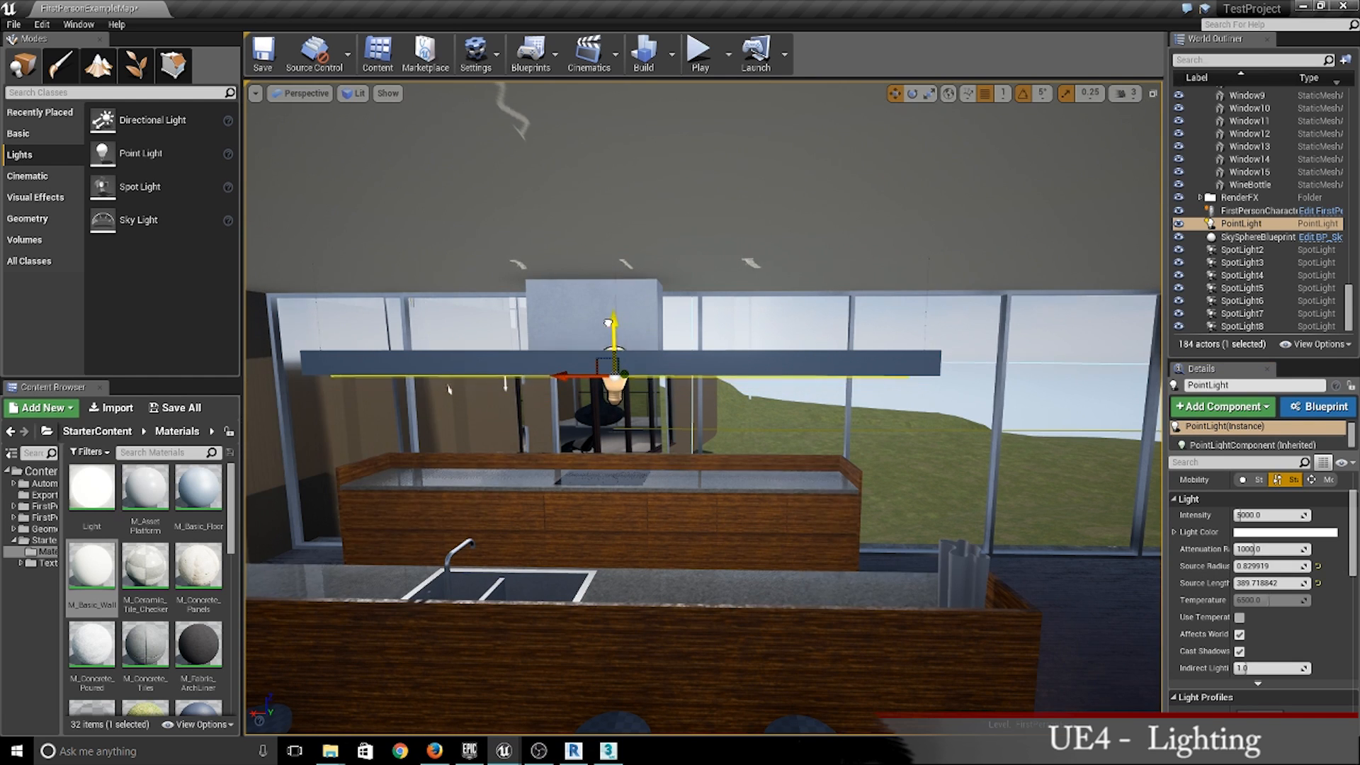
# Step: Duplicate the kitchen point light and move the copy along the room toward the dining area
pyautogui.moveTo(608, 323); pyautogui.dragTo(765, 542, button='right')
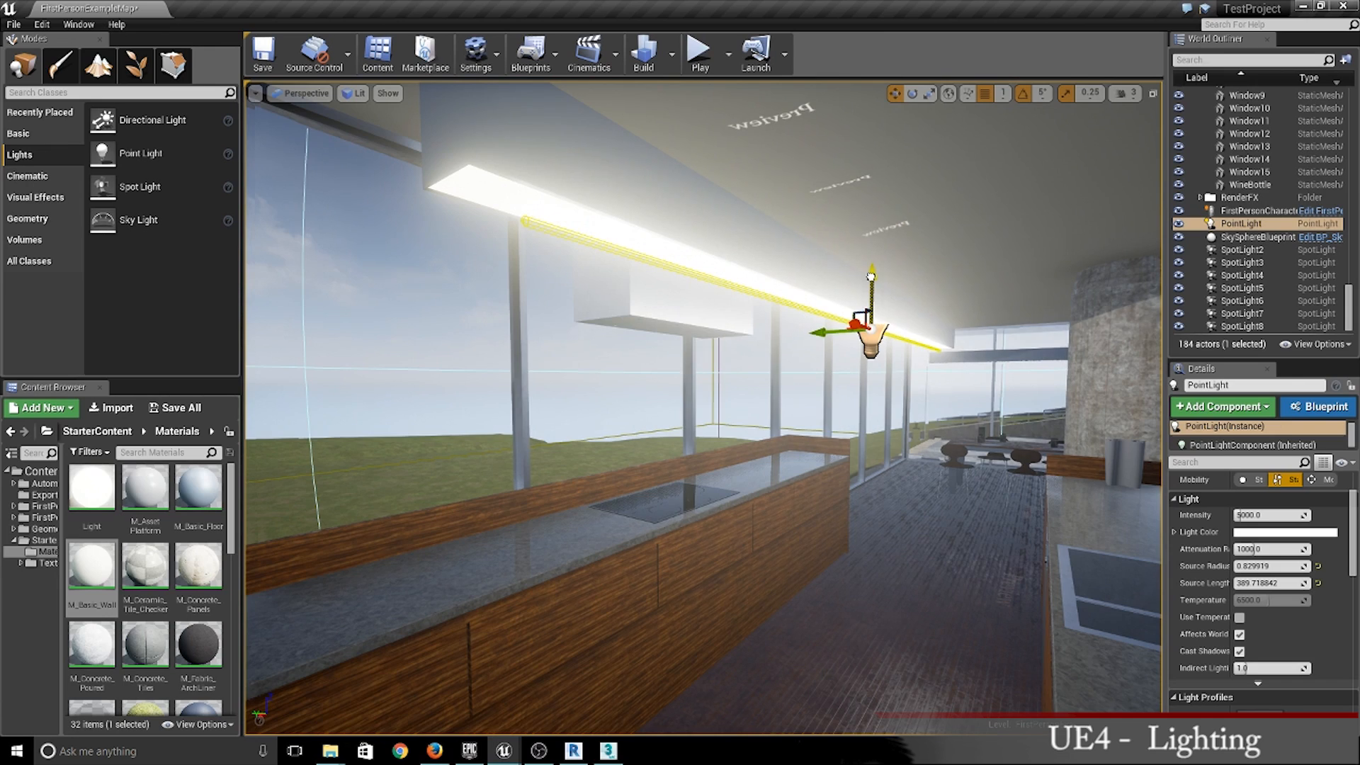
pyautogui.moveTo(871, 276); pyautogui.dragTo(914, 355, button='right')
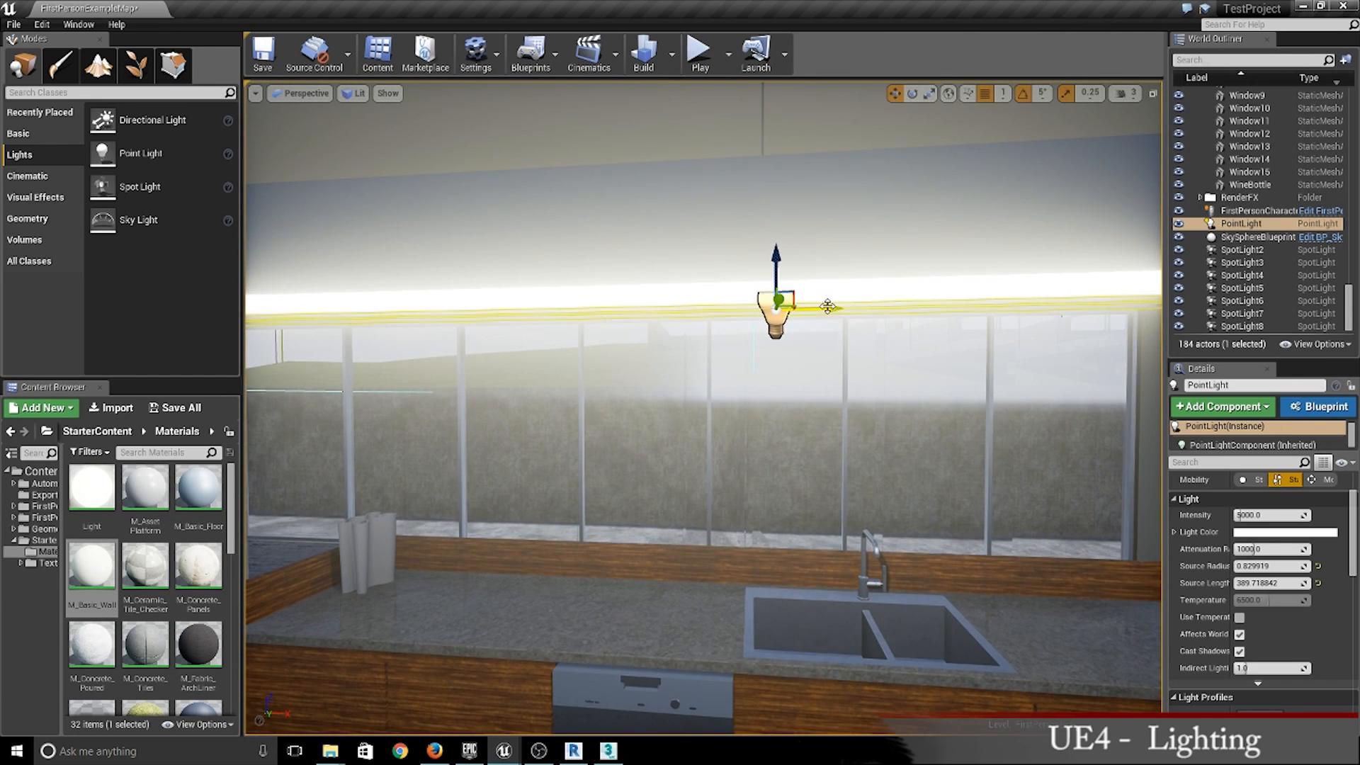
pyautogui.keyDown('alt'); pyautogui.moveTo(829, 310); pyautogui.dragTo(779, 309); pyautogui.keyUp('alt')
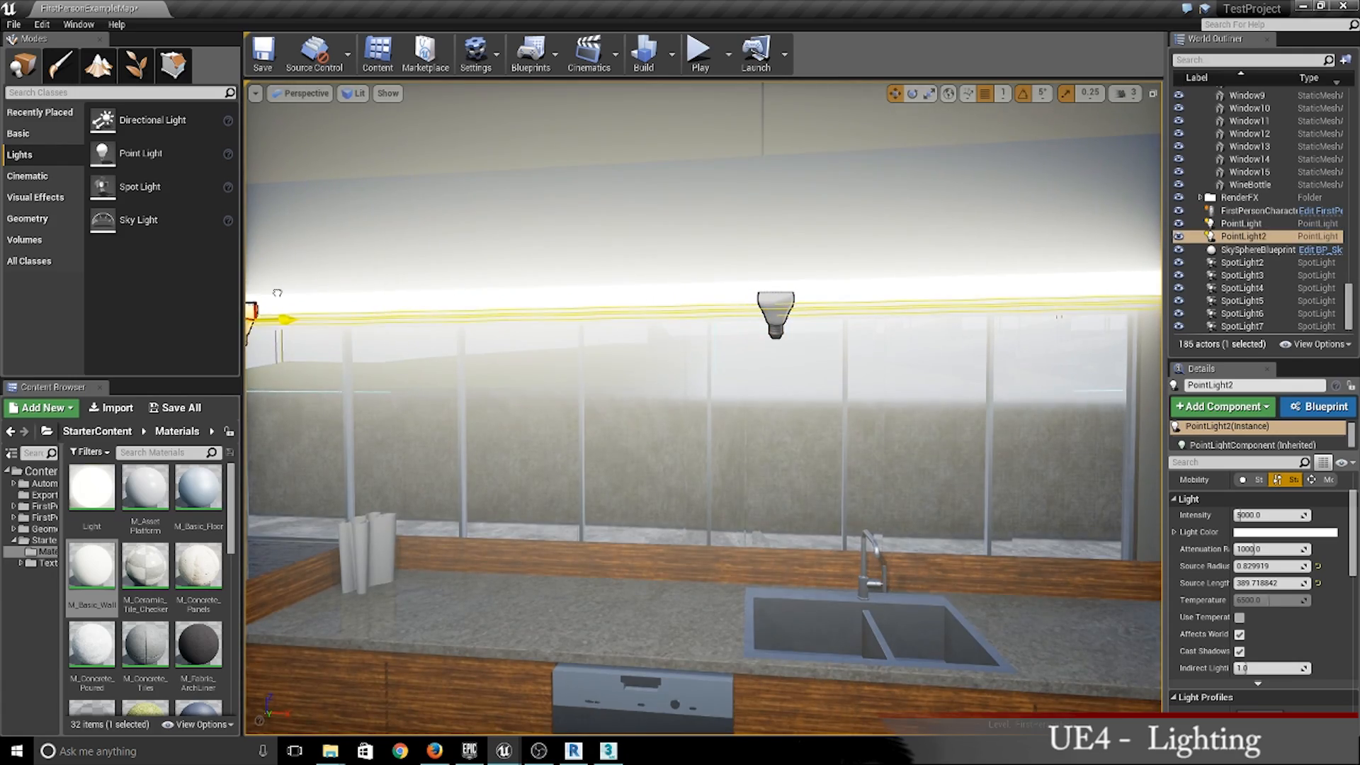
pyautogui.moveTo(489, 388); pyautogui.dragTo(765, 422, button='right')
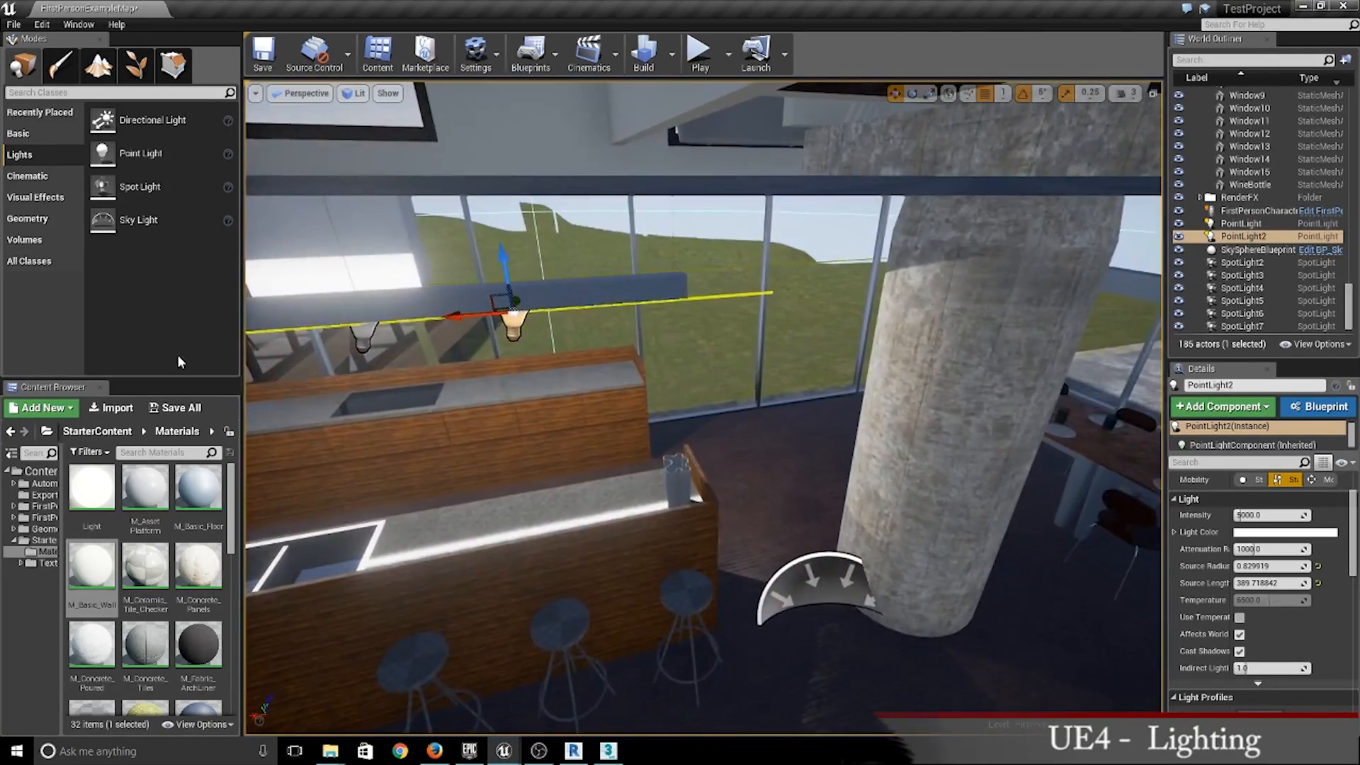
pyautogui.moveTo(464, 314); pyautogui.dragTo(861, 279)
# Step: Align the duplicated point light lengthwise and sideways beneath the hanging linear fixture over the dining table
pyautogui.moveTo(861, 283); pyautogui.dragTo(1005, 273, button='right')
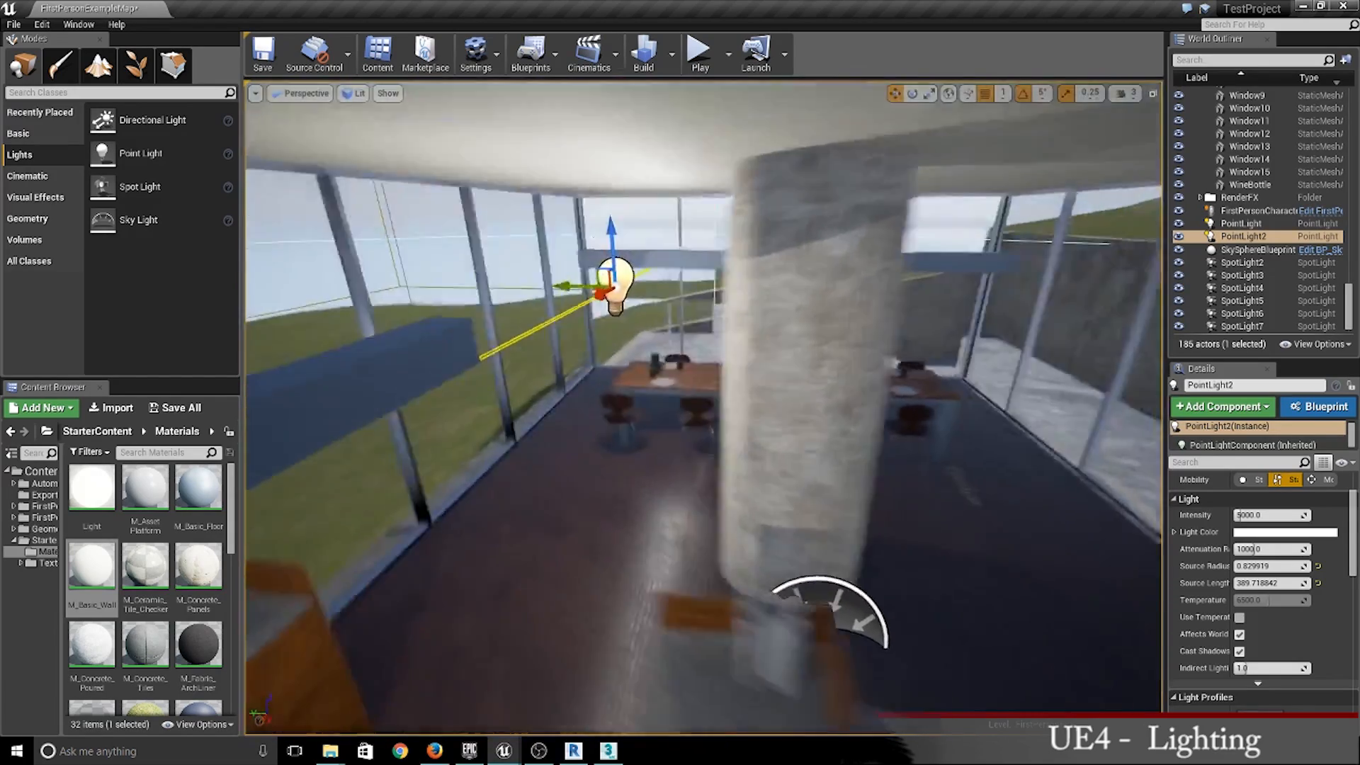
pyautogui.moveTo(902, 325); pyautogui.dragTo(1097, 284, button='right')
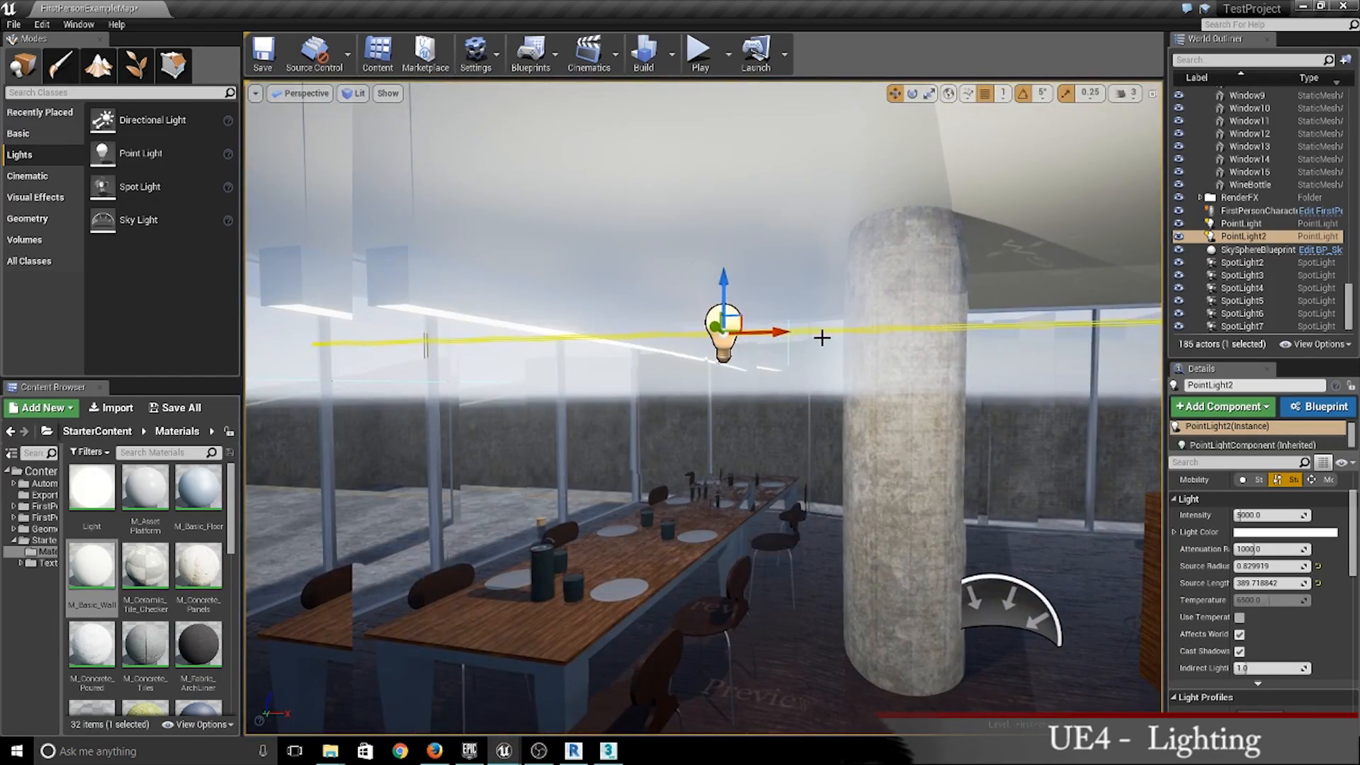
pyautogui.moveTo(781, 331); pyautogui.dragTo(558, 343)
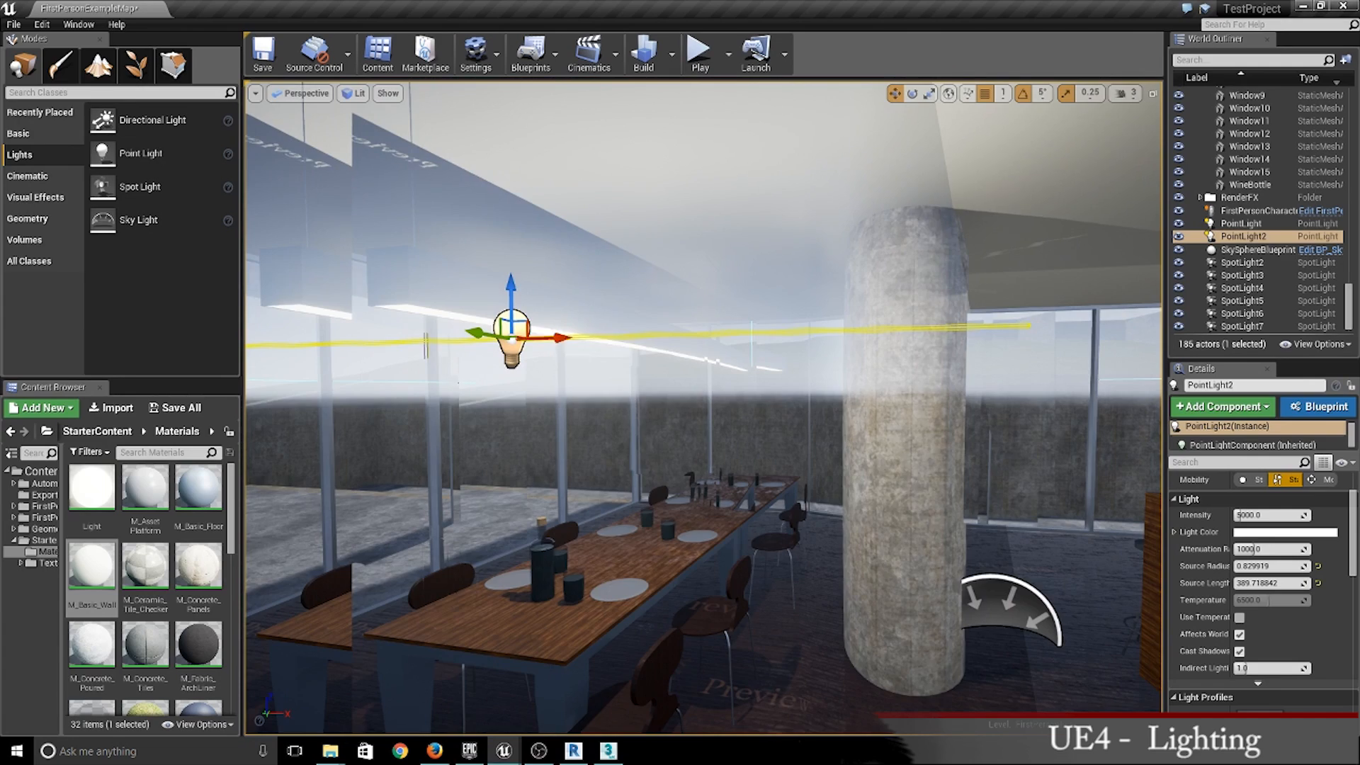
pyautogui.moveTo(558, 343); pyautogui.dragTo(432, 298, button='right')
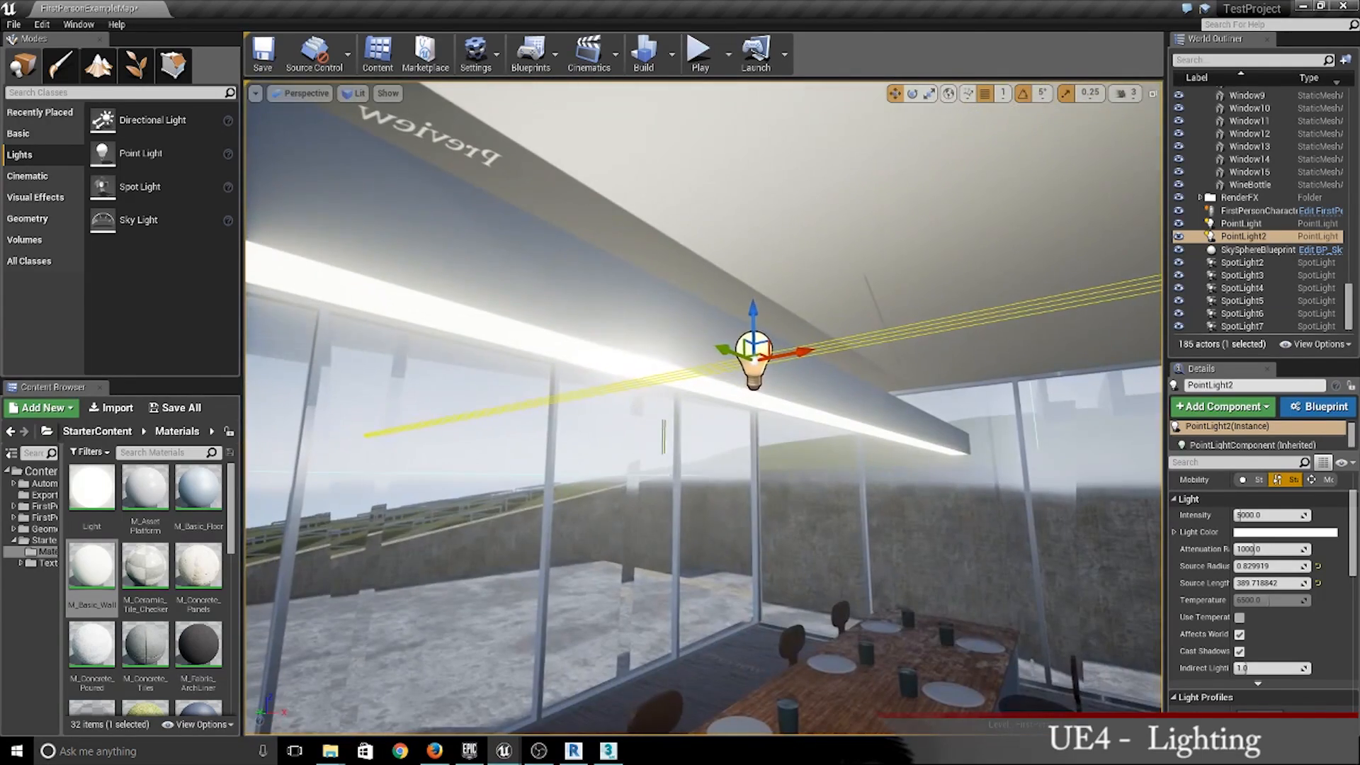
pyautogui.moveTo(779, 351); pyautogui.dragTo(563, 364)
pyautogui.press('e')
pyautogui.moveTo(746, 443); pyautogui.dragTo(637, 495, button='right')
pyautogui.press('d')
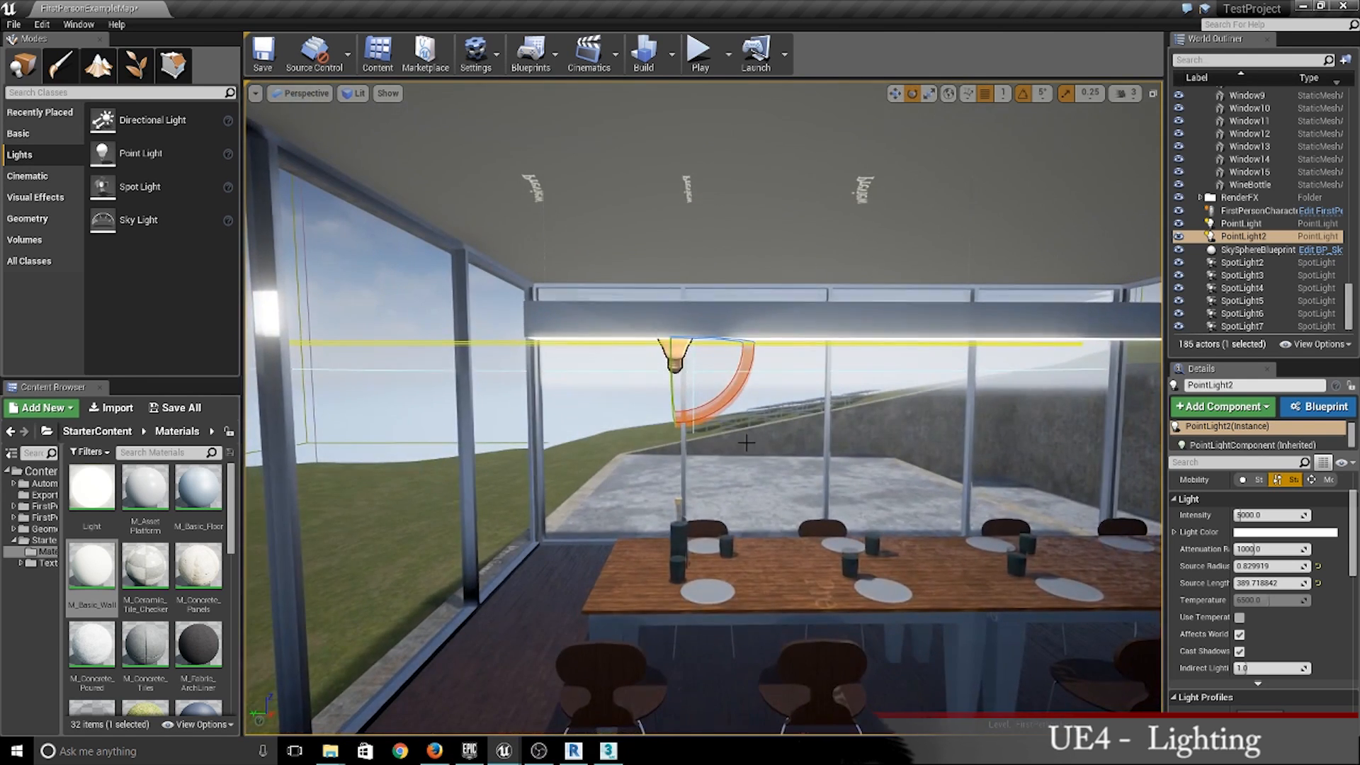
pyautogui.press('w')
pyautogui.moveTo(627, 341); pyautogui.dragTo(748, 340)
pyautogui.moveTo(674, 377); pyautogui.dragTo(620, 383, button='right')
pyautogui.moveTo(620, 399); pyautogui.dragTo(734, 384)
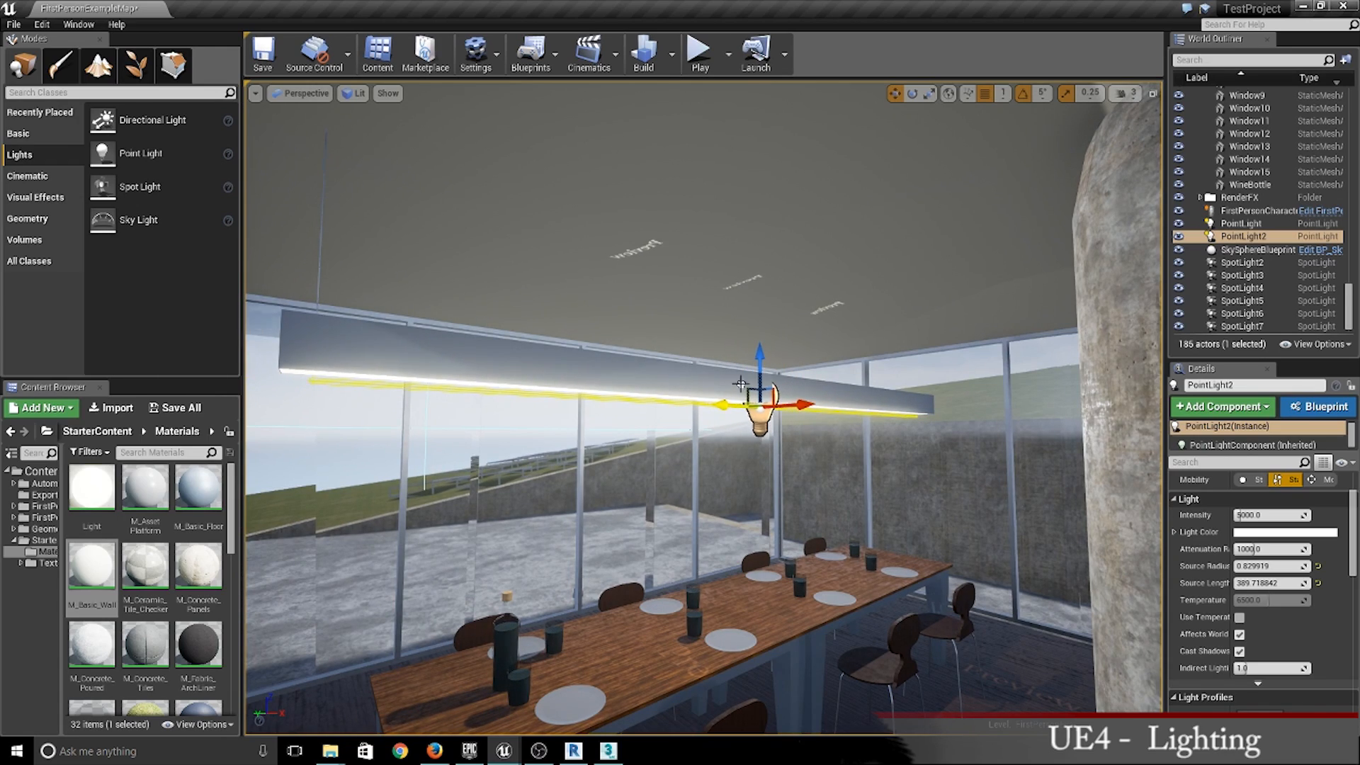
# Step: Examine the new lights and the unbuilt lighting throughout the kitchen, dining area and living room
pyautogui.moveTo(653, 659); pyautogui.dragTo(298, 602, button='right')
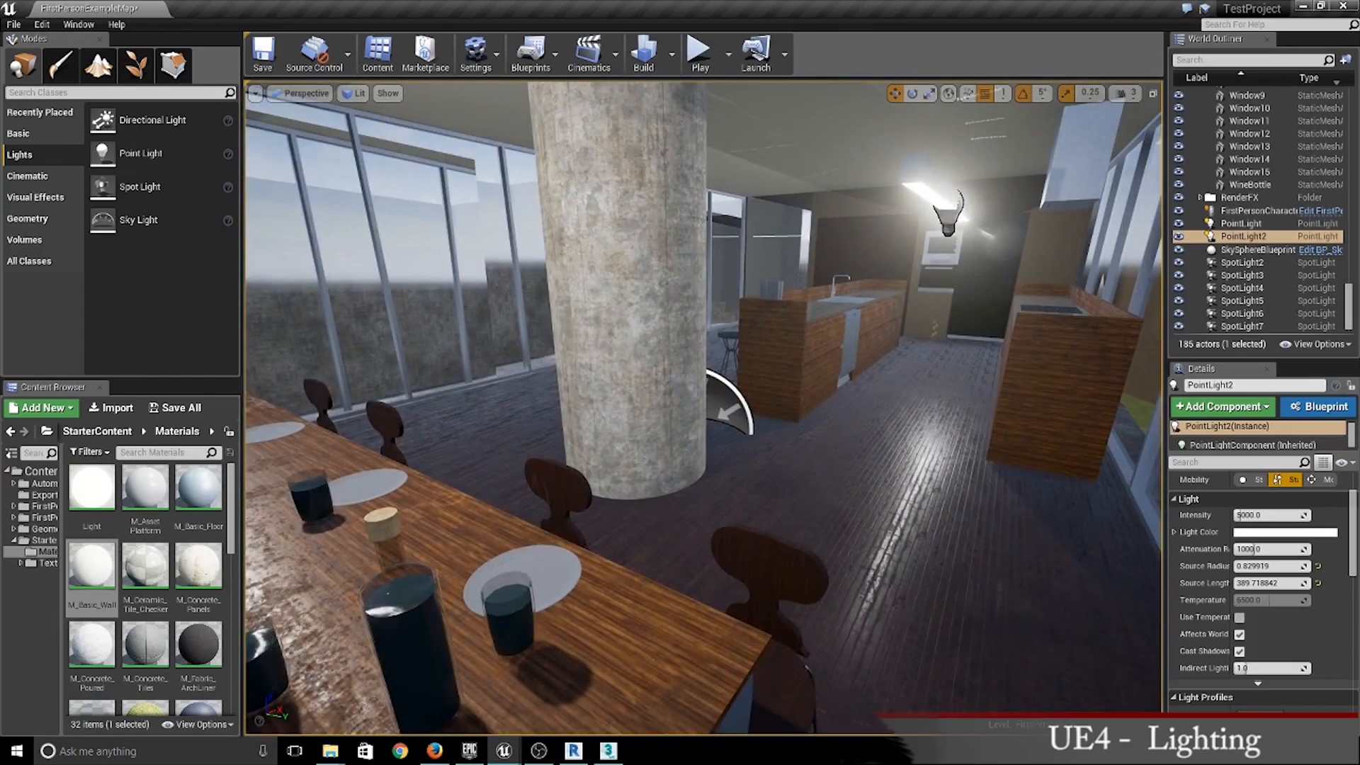
pyautogui.moveTo(653, 660); pyautogui.dragTo(383, 633, button='right')
pyautogui.press('w')
pyautogui.press('s')
pyautogui.press('w')
pyautogui.press('w')
pyautogui.press('s')
pyautogui.press('w')
pyautogui.press('w')
pyautogui.press('s')
pyautogui.press('w')
pyautogui.press('w')
pyautogui.press('w')
pyautogui.press('w')
pyautogui.press('s')
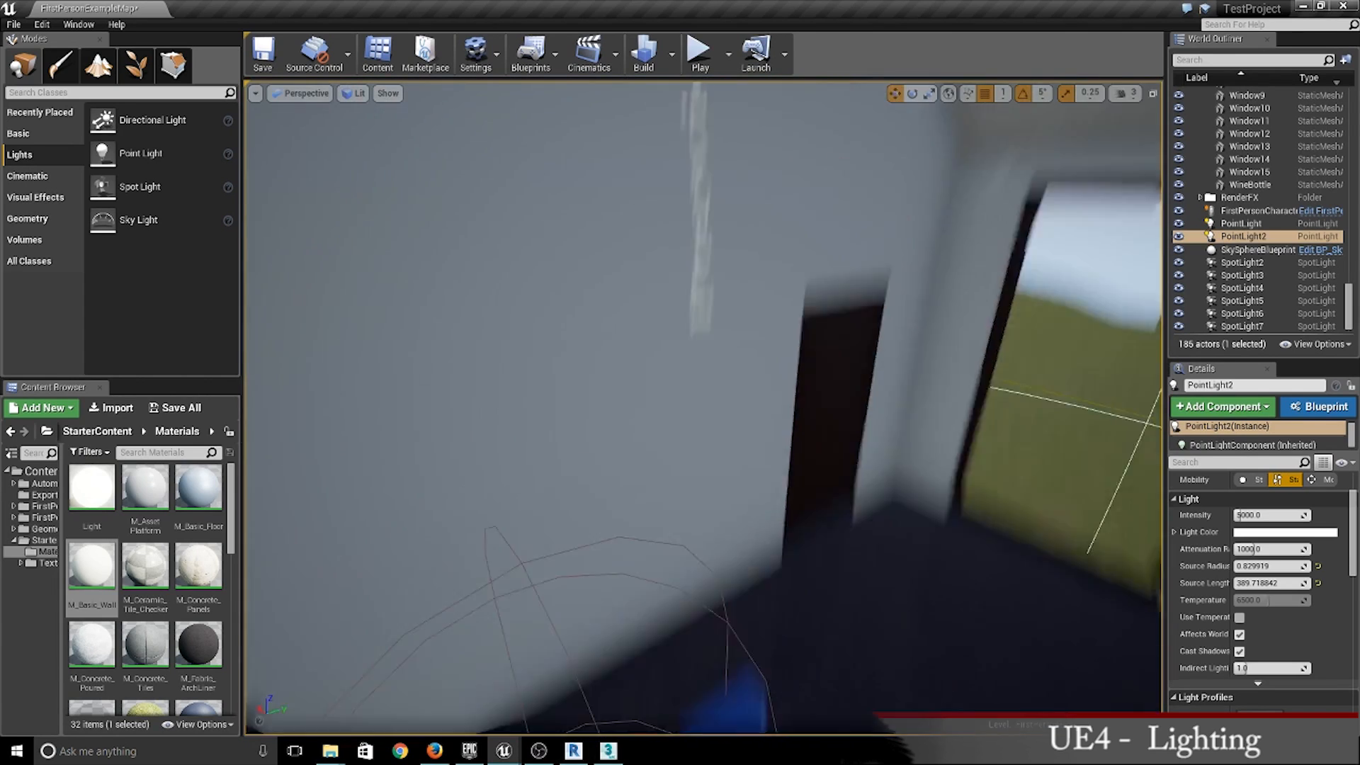
pyautogui.moveTo(383, 634); pyautogui.dragTo(1005, 531, button='right')
pyautogui.press('w')
pyautogui.press('w')
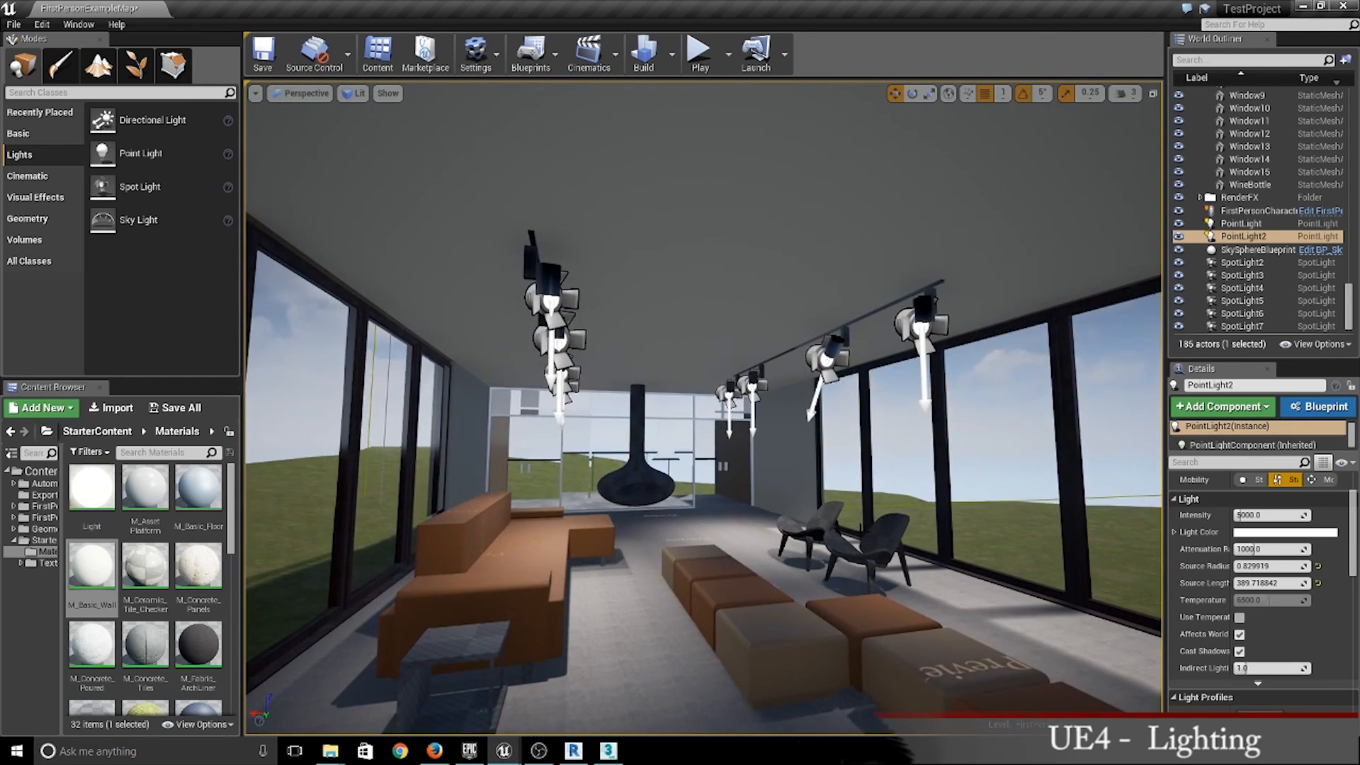
# Step: Build only the level's lighting and close the Message Log
pyautogui.moveTo(687, 525); pyautogui.dragTo(1050, 556, button='right')
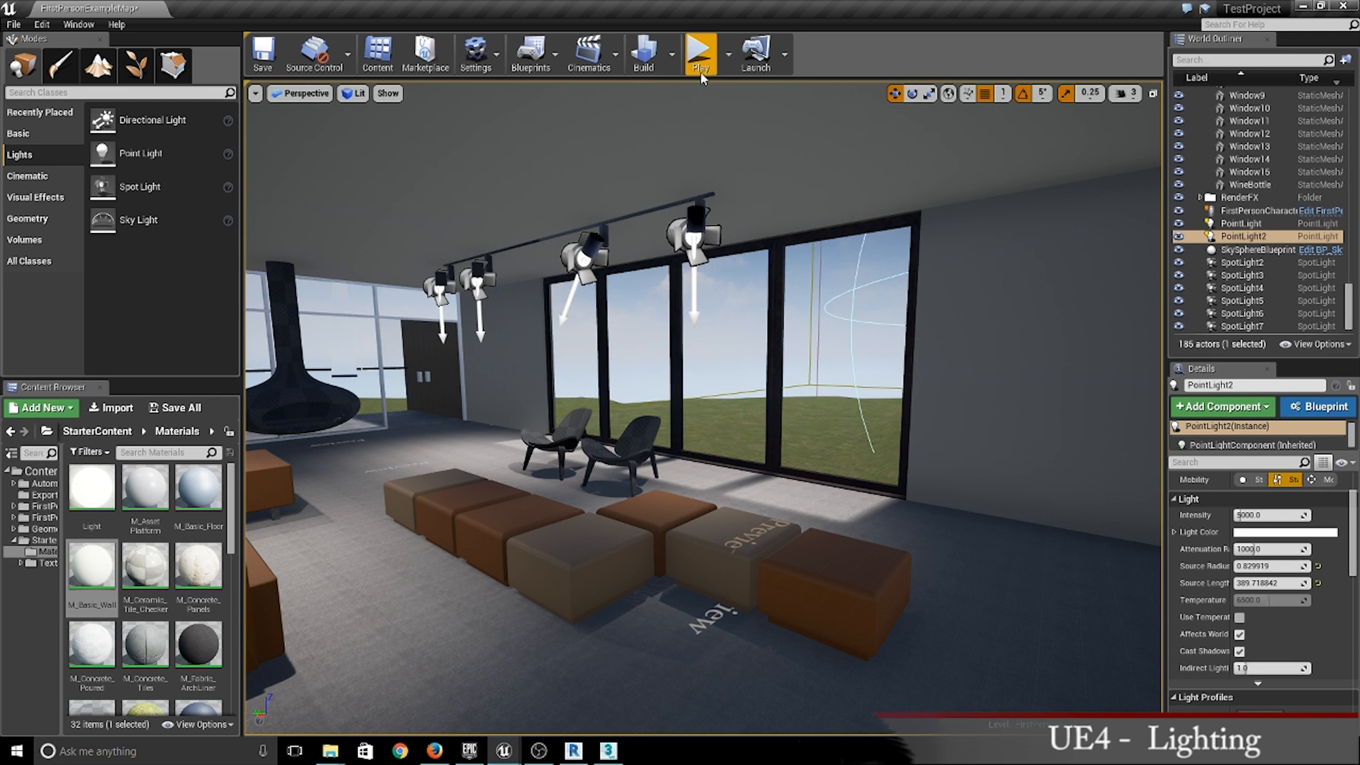
pyautogui.click(672, 54)
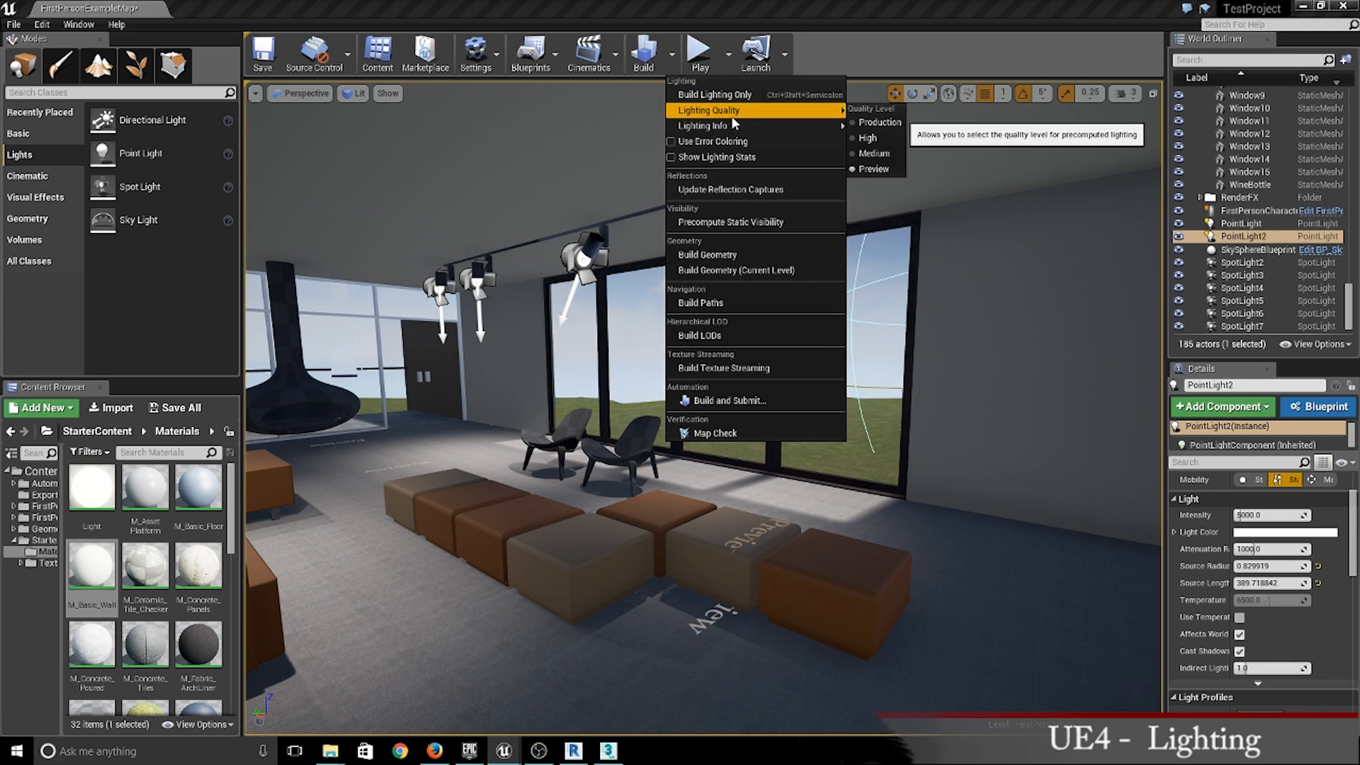
pyautogui.click(726, 97)
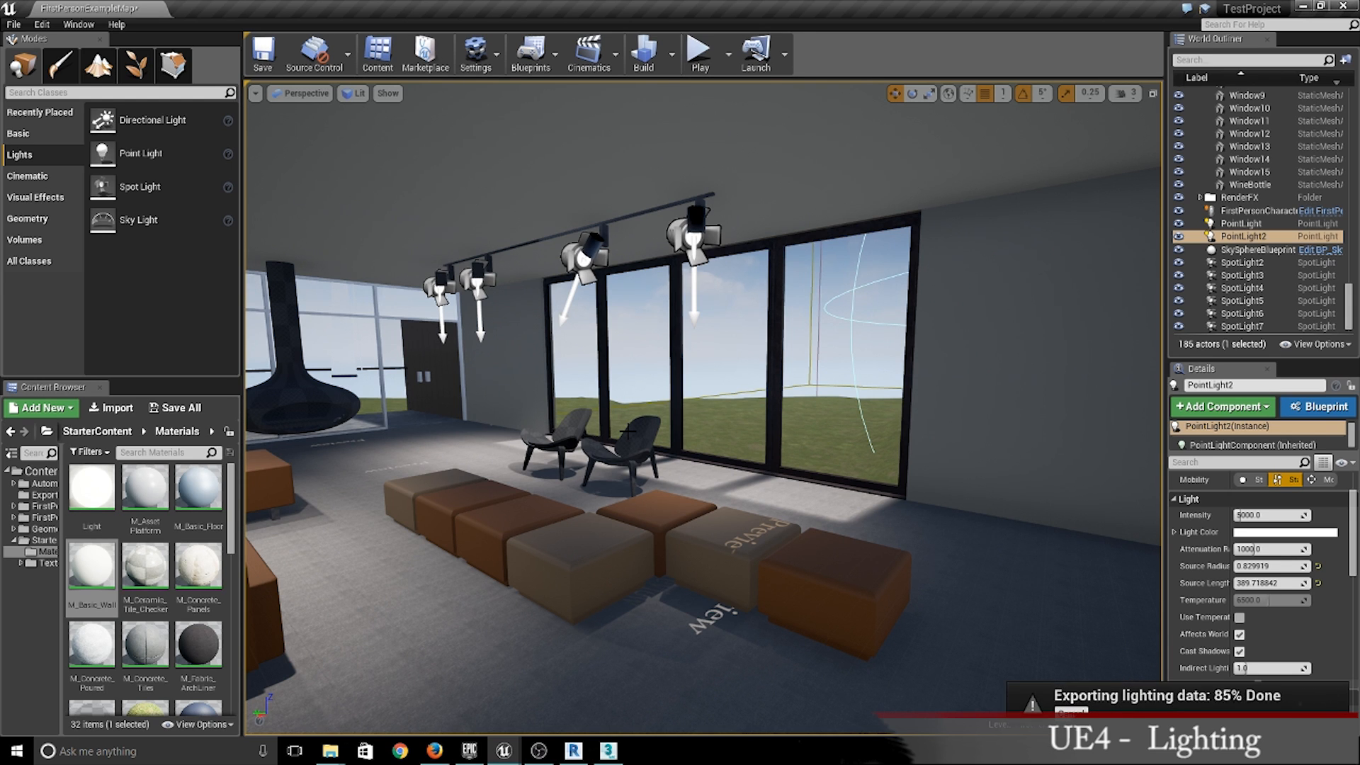
pyautogui.press('w')
pyautogui.moveTo(654, 359); pyautogui.dragTo(732, 440, button='right')
pyautogui.press('w')
pyautogui.press('w')
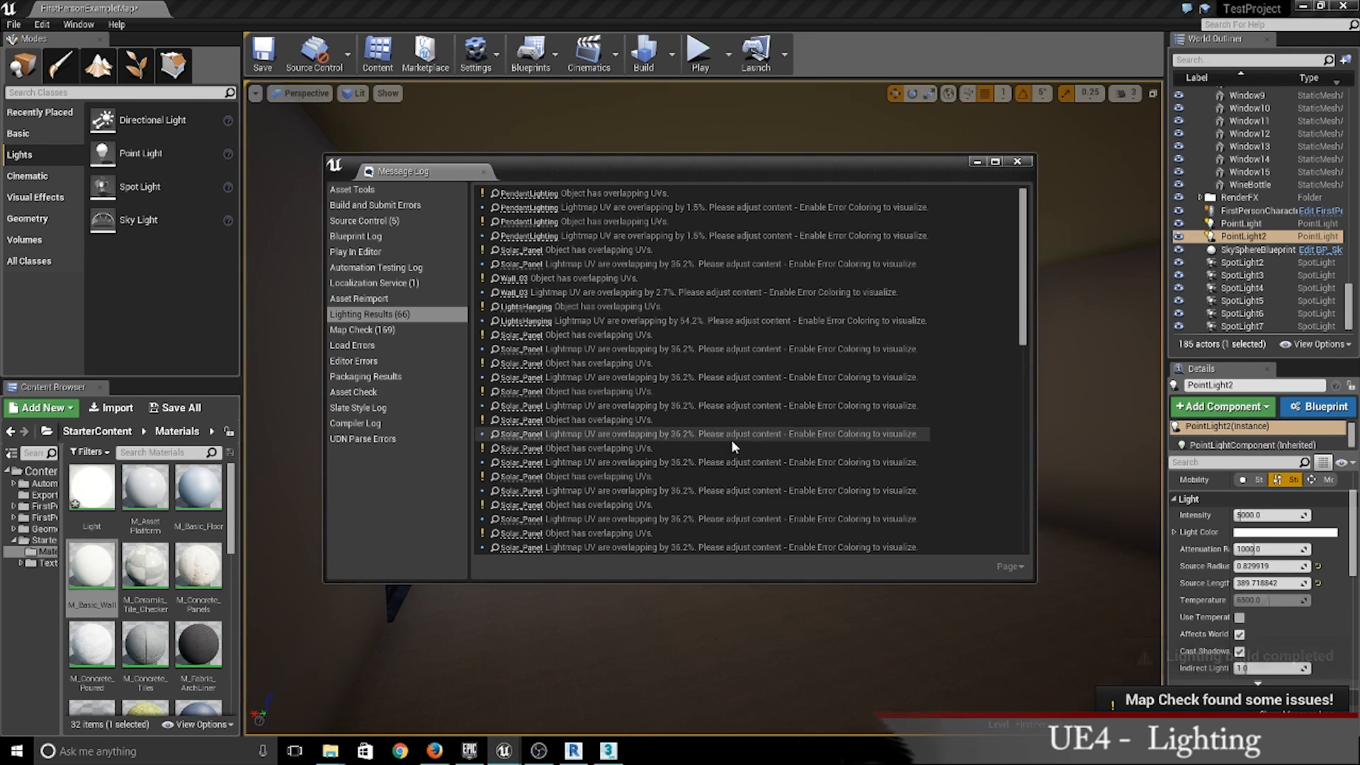
pyautogui.click(1017, 162)
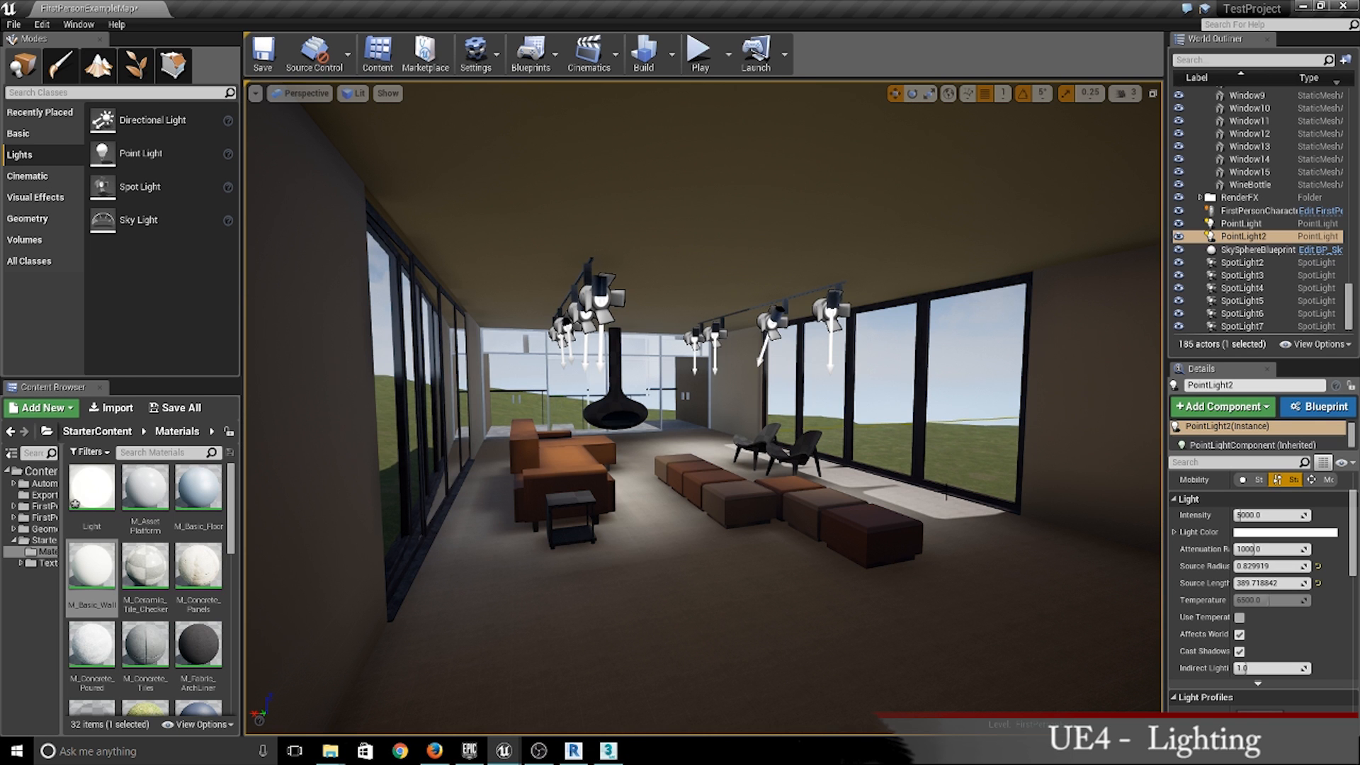
# Step: Examine the built lighting inside the house, and go outside to the Light Source above the roof
pyautogui.moveTo(831, 496); pyautogui.dragTo(1027, 508, button='right')
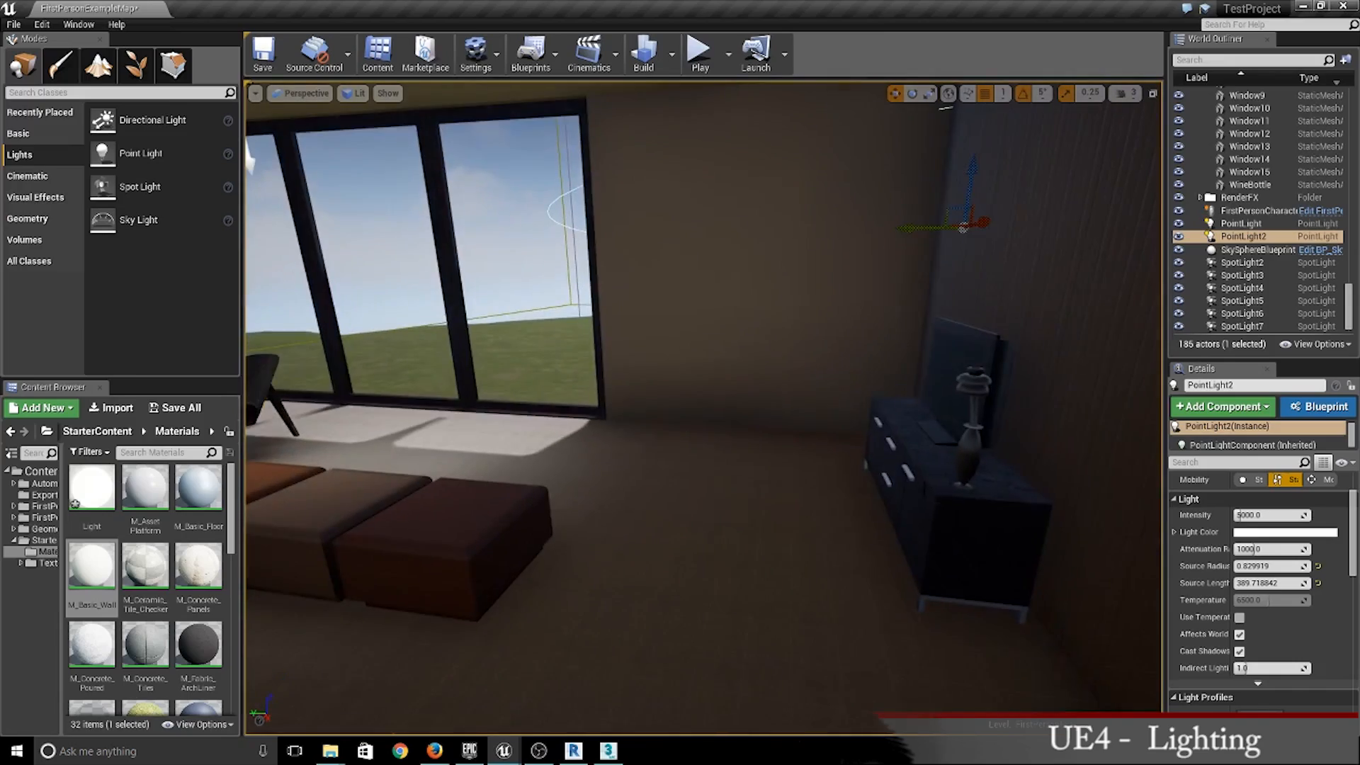
pyautogui.moveTo(726, 349); pyautogui.dragTo(577, 313, button='right')
pyautogui.press('w')
pyautogui.press('w')
pyautogui.press('w')
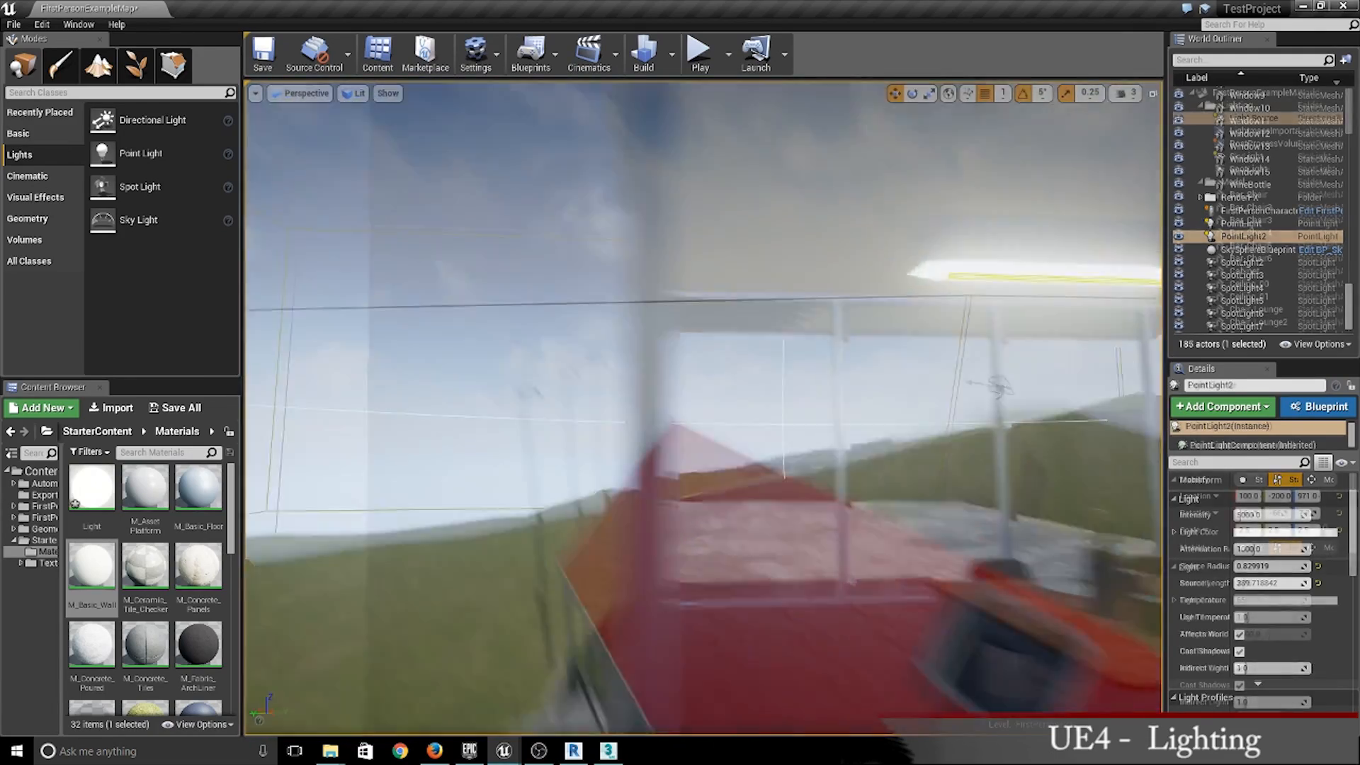
pyautogui.moveTo(701, 407); pyautogui.dragTo(772, 379, button='right')
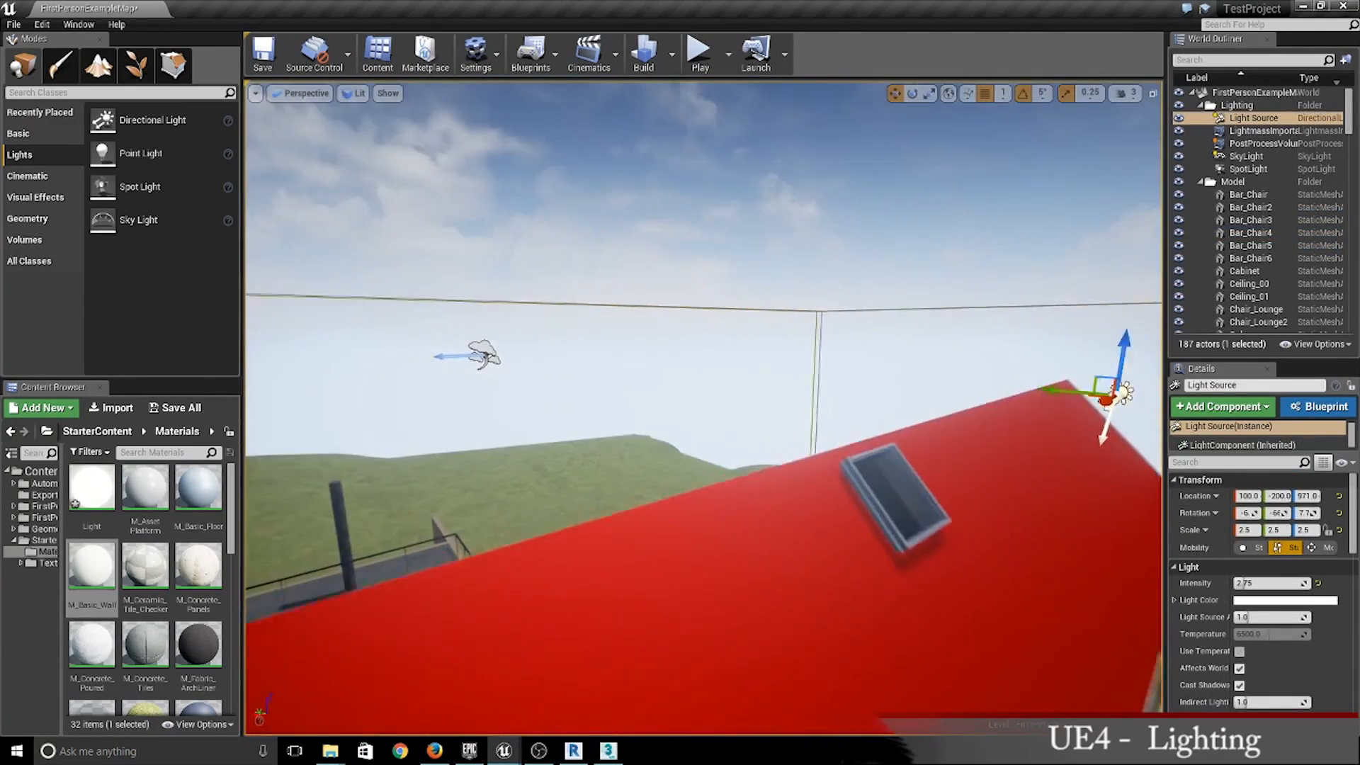